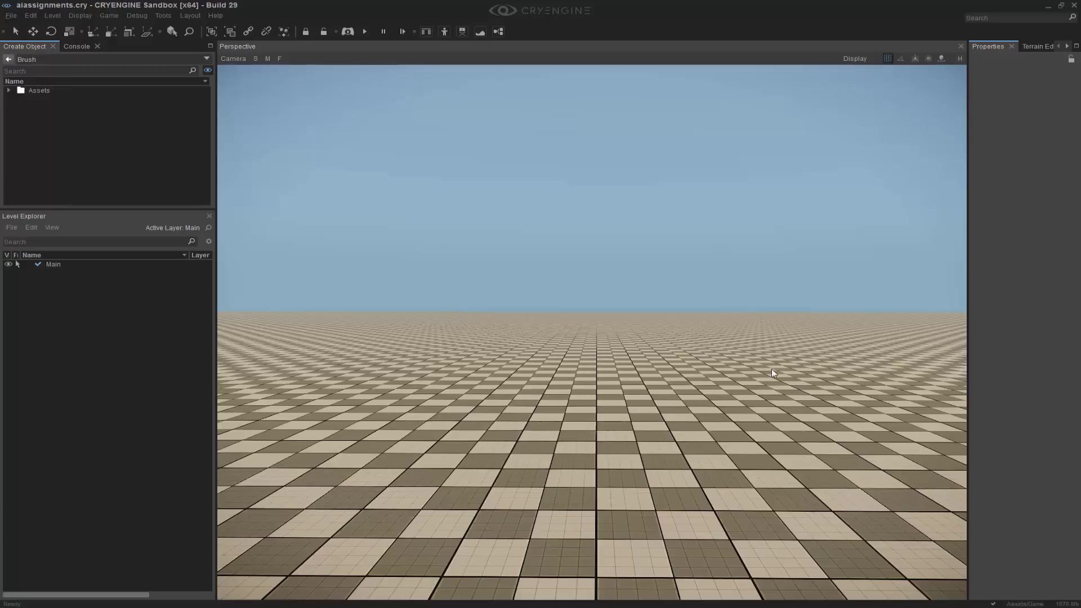
Turn on snapping to geometry and draw a five-point AI Navigation Area on the terrain, starting at about 44, 35, 32
right_click_drag(621, 321, 620, 366)
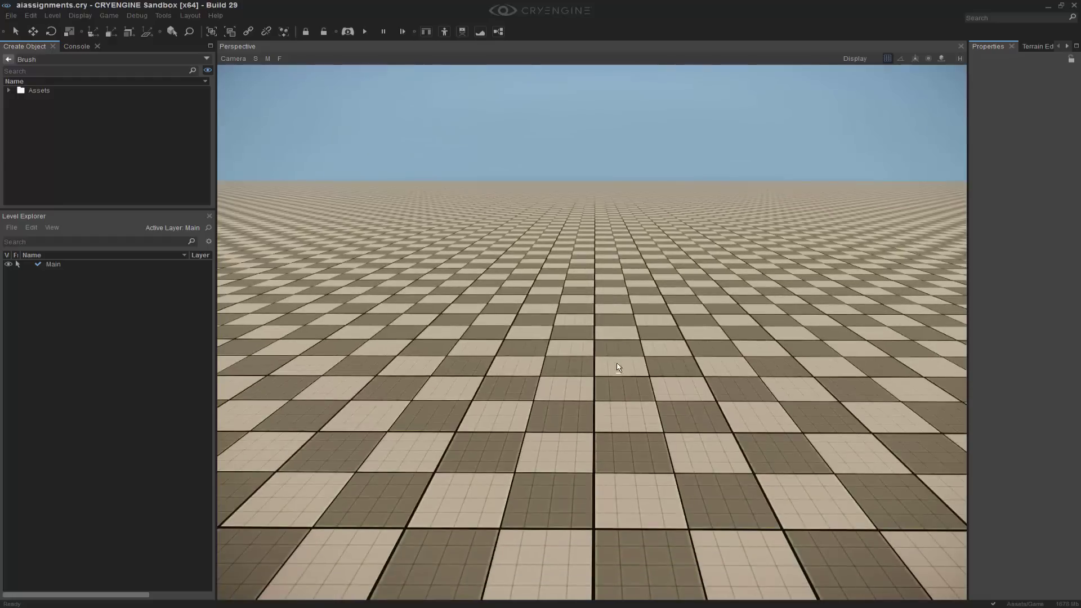
scroll(619, 398, "down", 8)
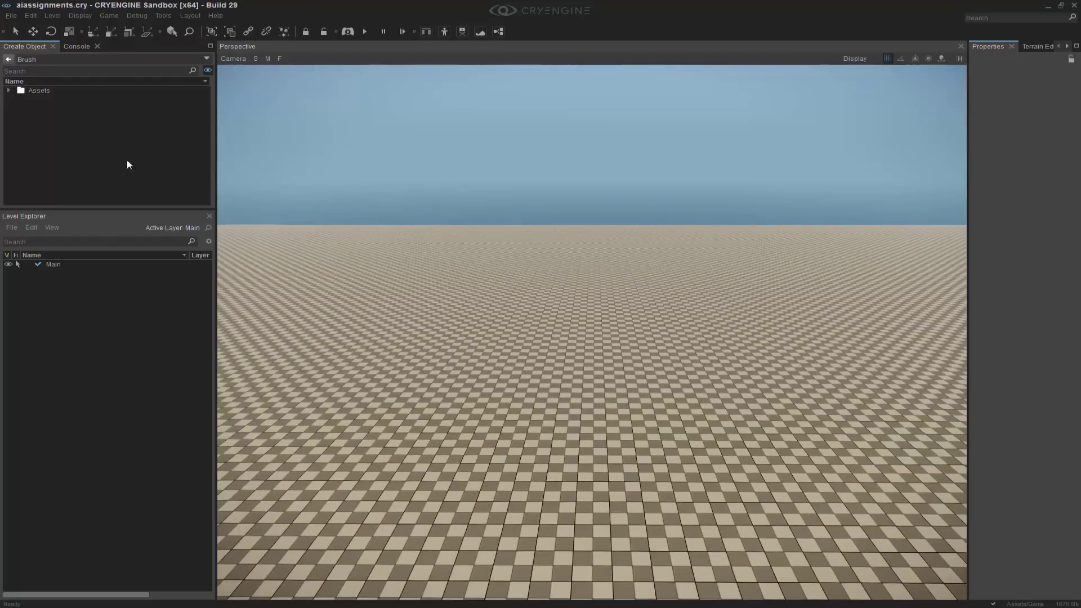
left_click(9, 61)
left_click(33, 62)
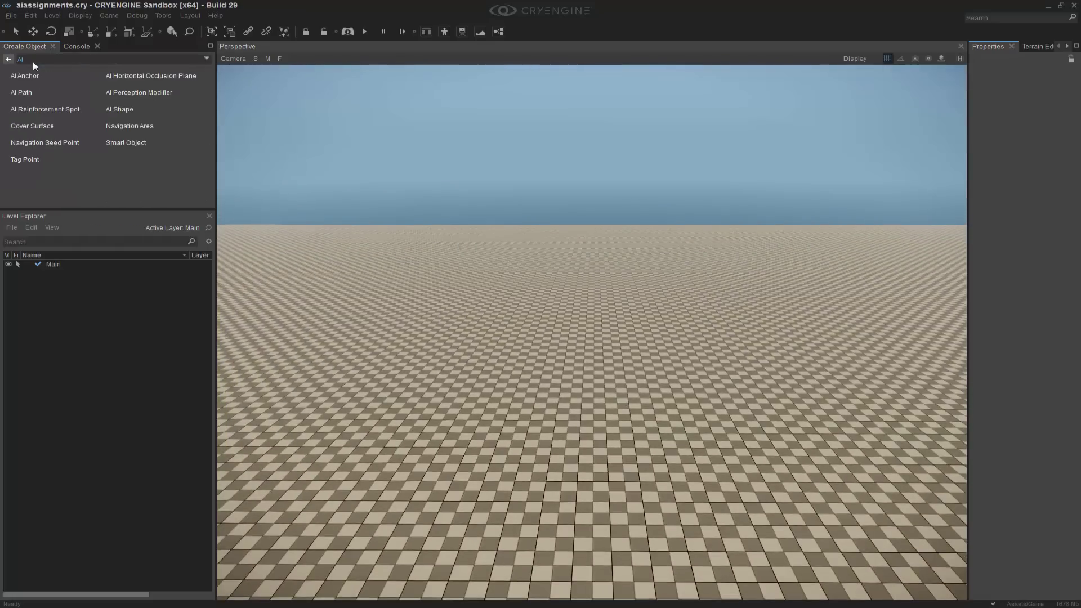
left_click(135, 127)
right_click_drag(630, 226, 490, 366)
left_click(945, 59)
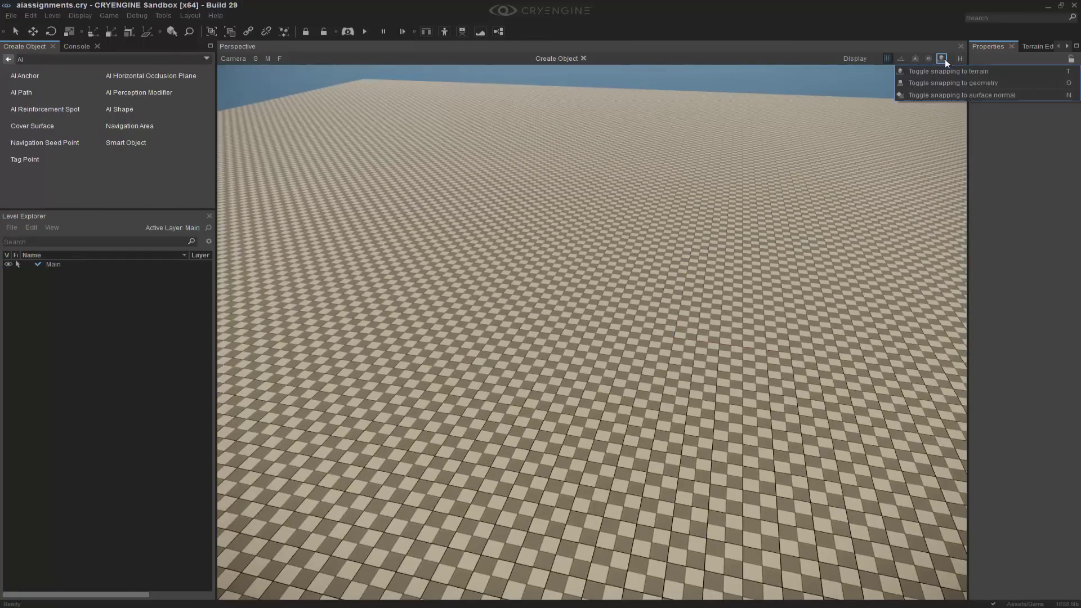
left_click(955, 86)
right_click_drag(734, 217, 675, 259)
scroll(735, 219, "down", 5)
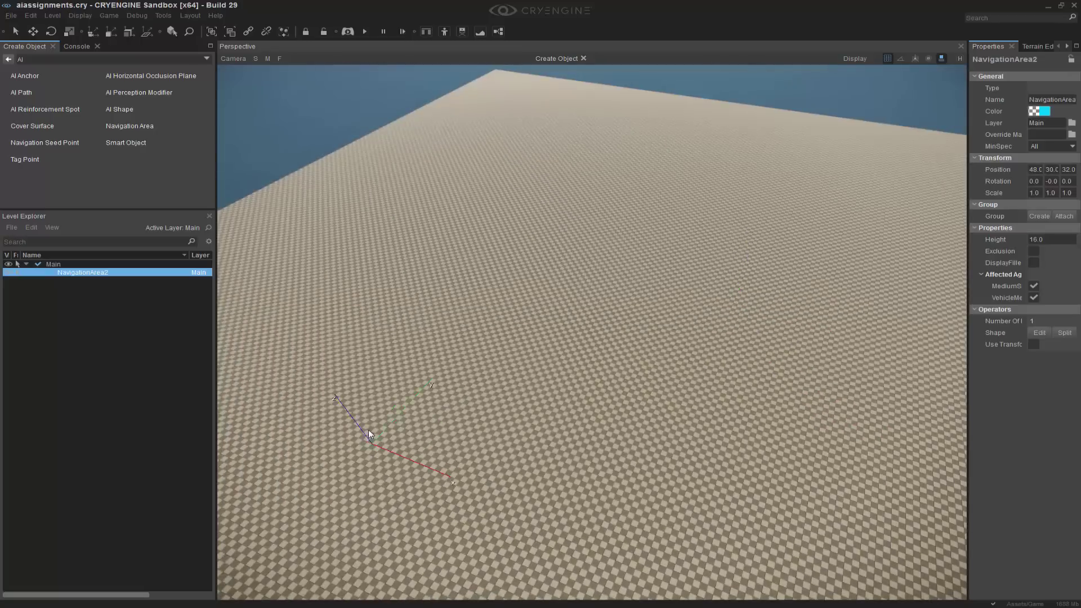
left_click(840, 232)
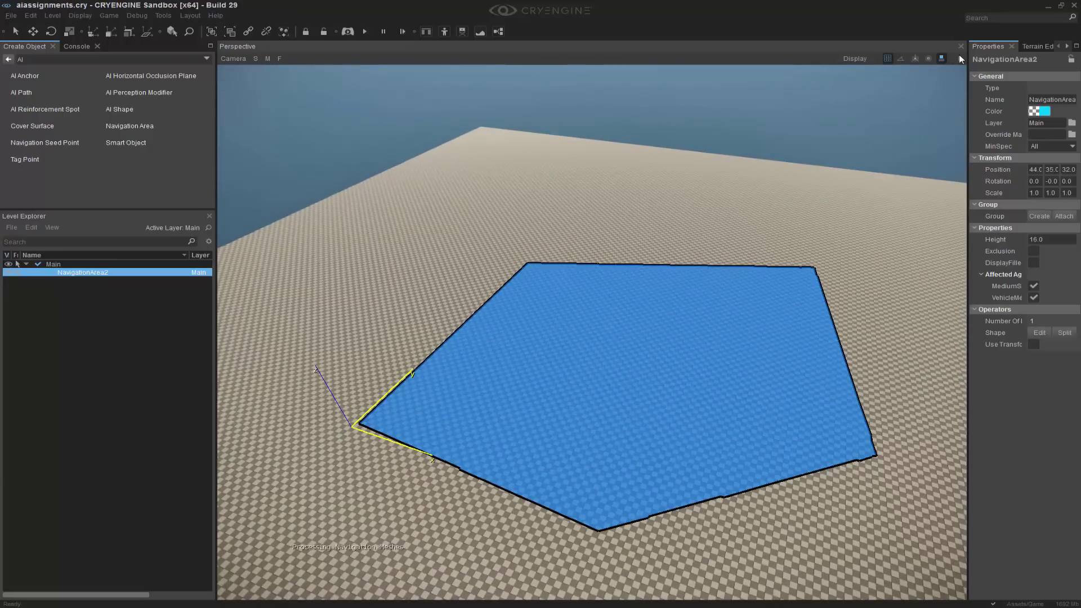
Show the viewport helpers so the navigation area's volume is drawn, and deselect the area
left_click(959, 56)
middle_click_drag(718, 328, 702, 256)
right_click_drag(702, 256, 737, 209)
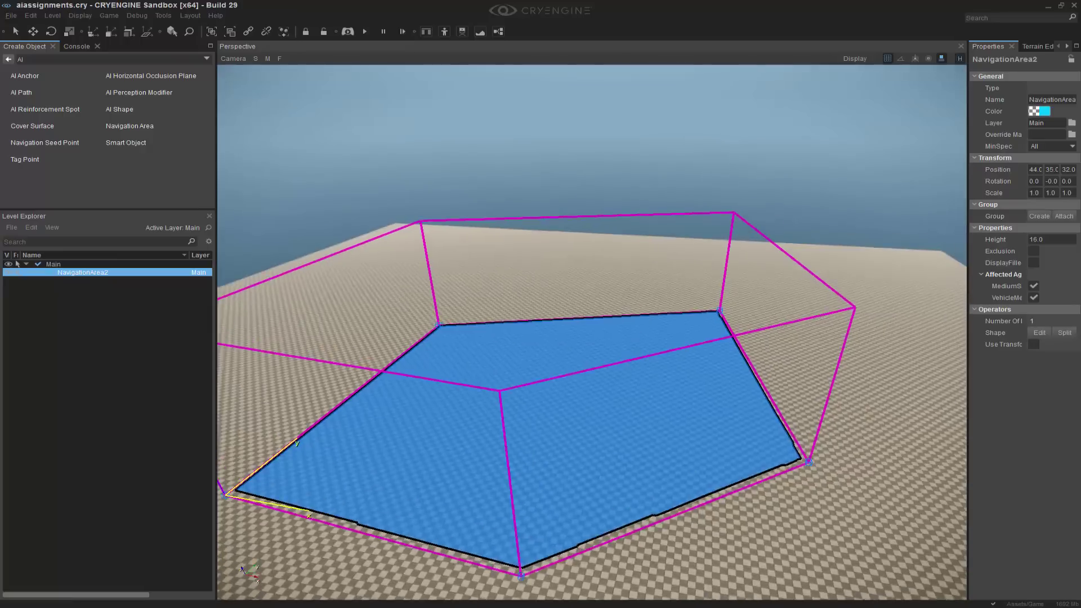
left_click(897, 494)
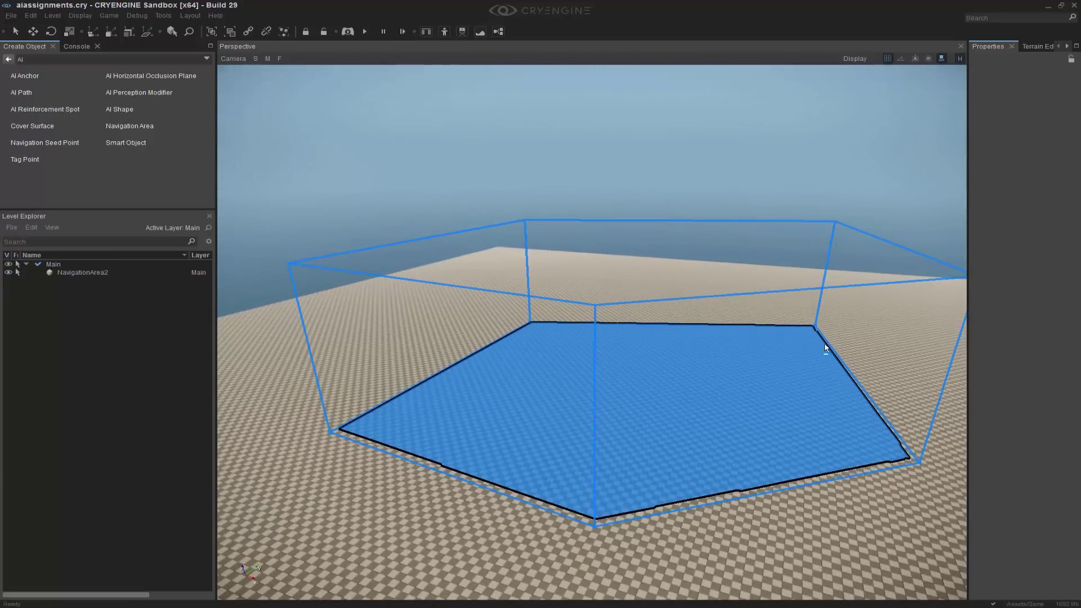
scroll(691, 352, "up", 3)
middle_click_drag(691, 353, 664, 341)
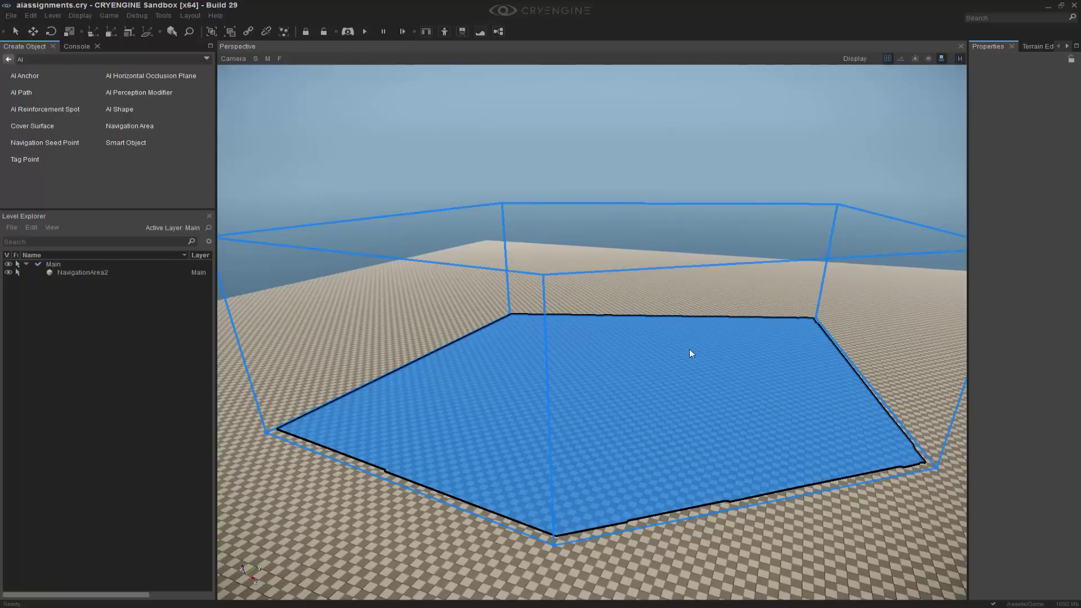
Widen the properties of the selected navigation area and examine which agent types navigation debugging offers
left_click(830, 246)
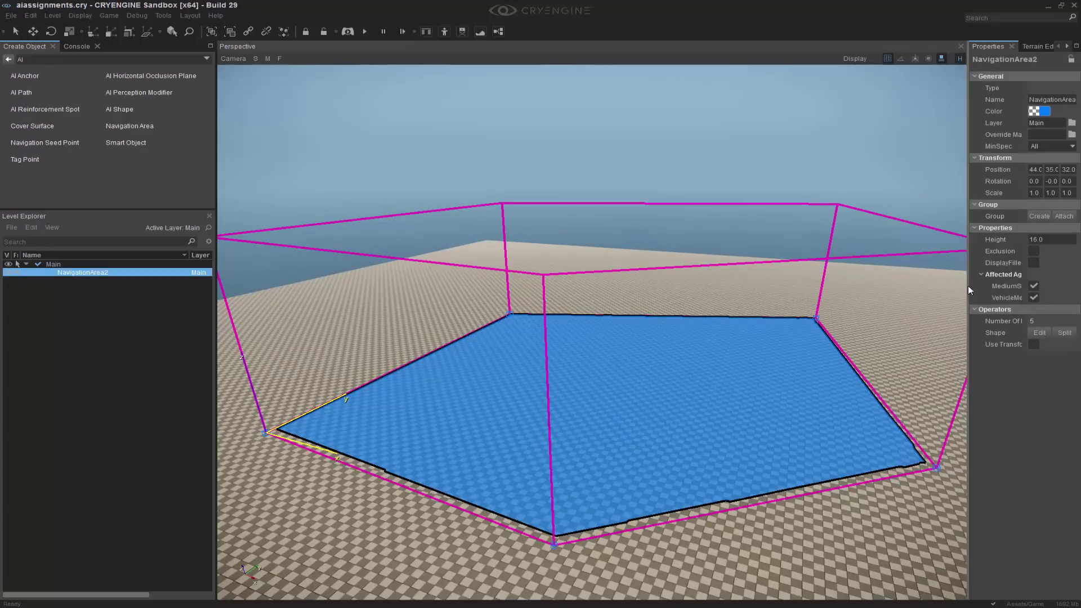
left_click_drag(968, 287, 877, 297)
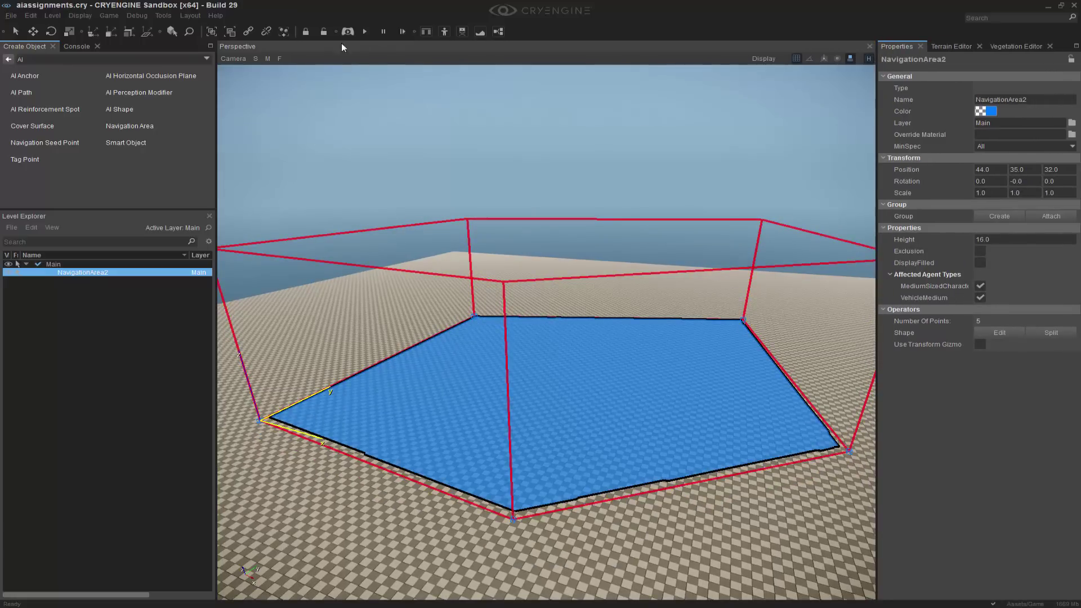
left_click(162, 15)
mouse_move(137, 15)
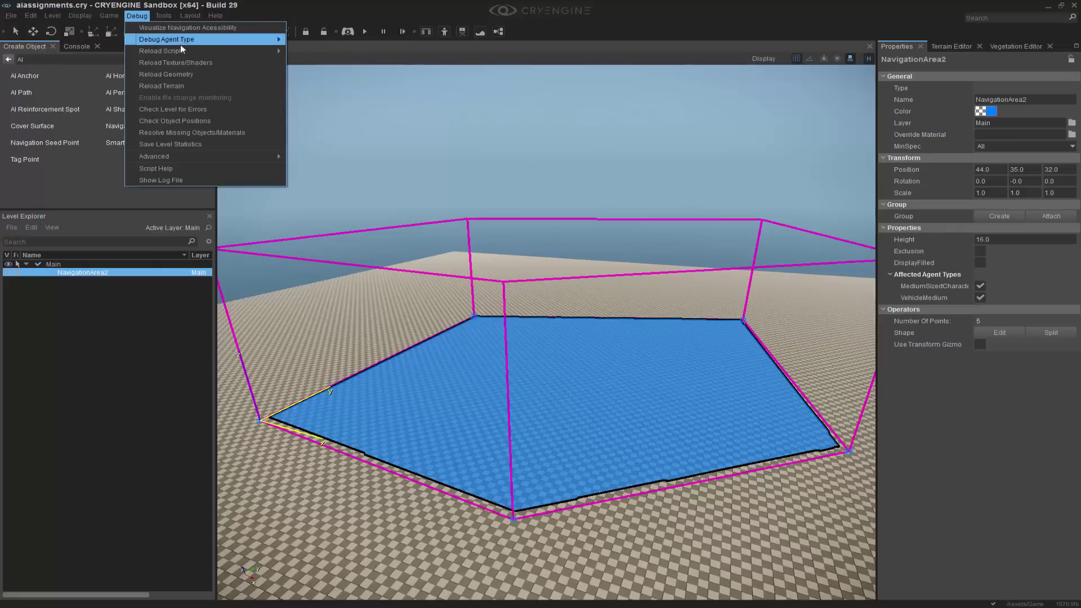
mouse_move(180, 44)
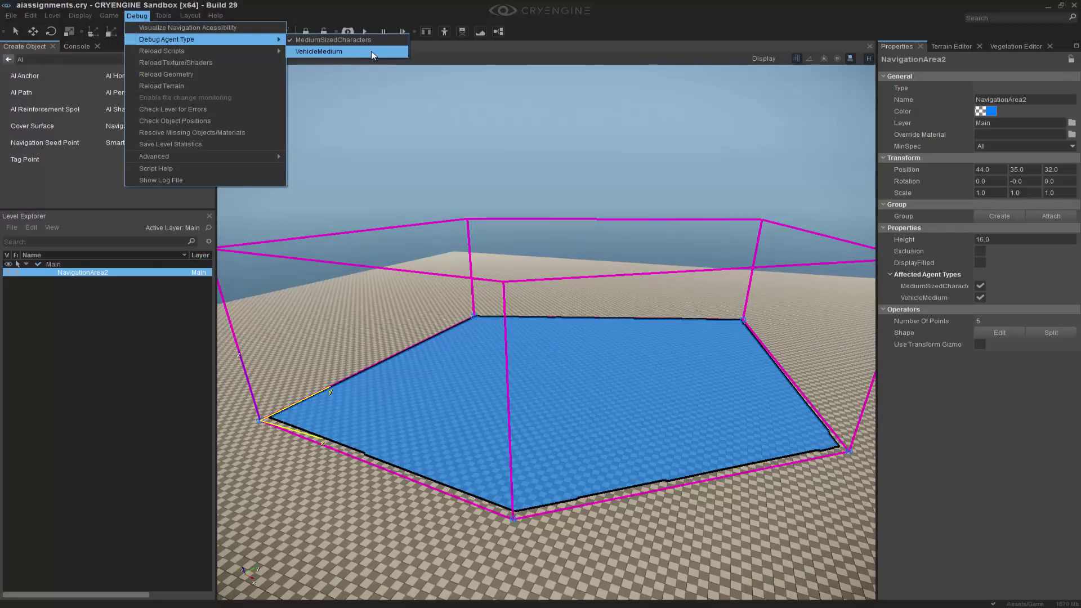
key("s")
right_click_drag(701, 276, 709, 295)
middle_click_drag(709, 295, 713, 317)
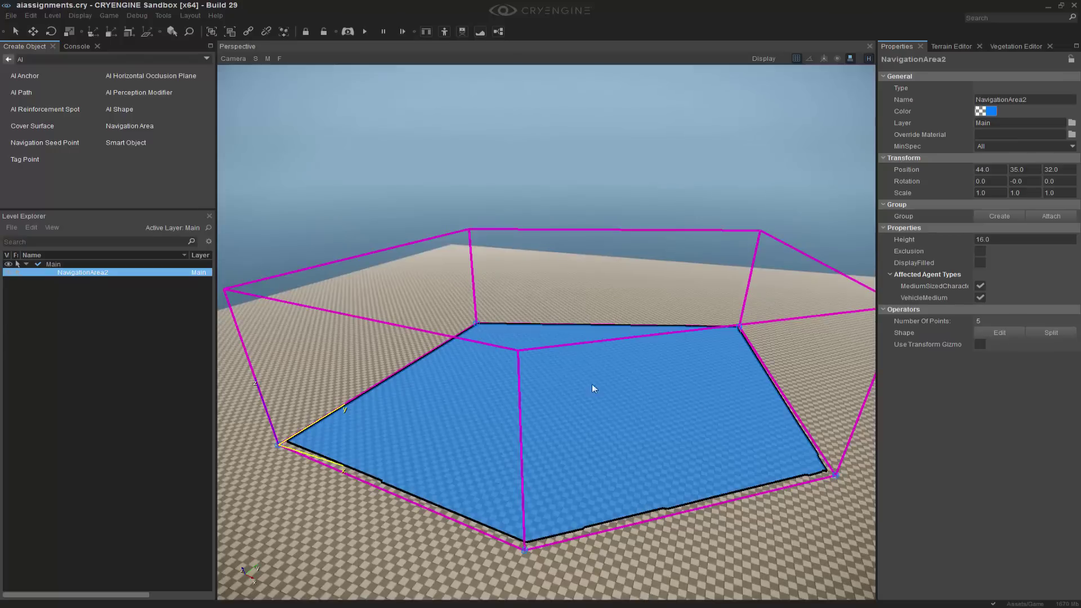
left_click(647, 123)
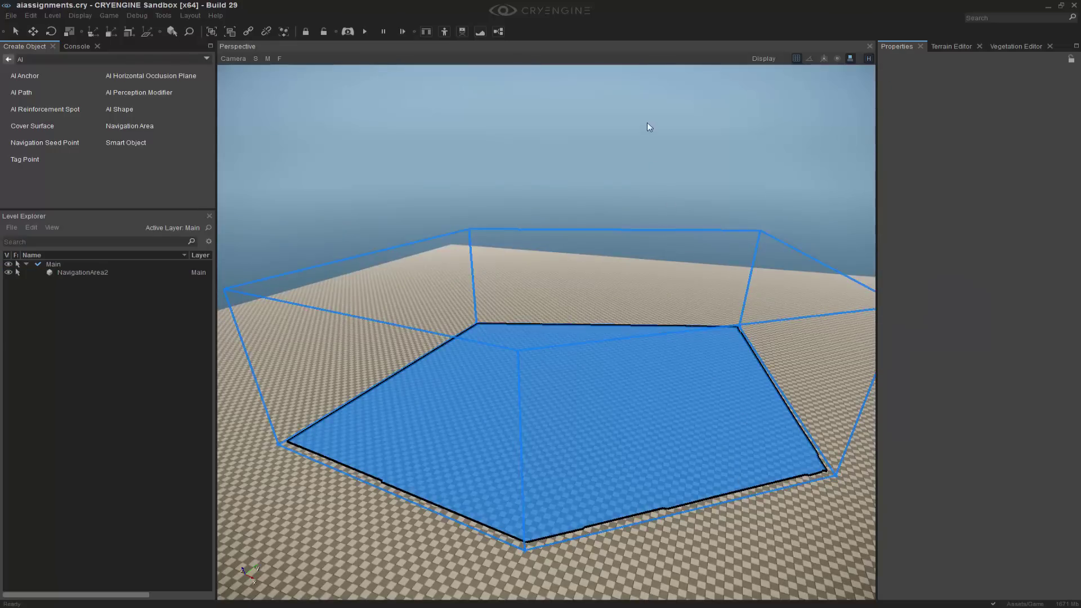
Place an AI Tag Point inside the navigation area, near its far-right edge
scroll(647, 120, "down", 1)
right_click_drag(647, 115, 644, 180)
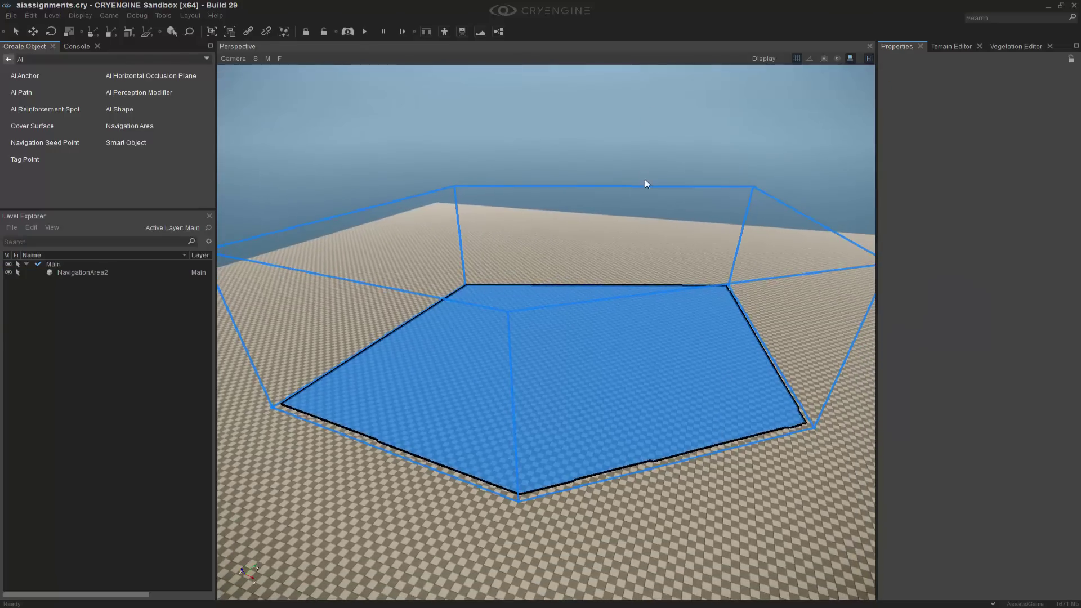
middle_click_drag(644, 179, 641, 179)
left_click(25, 164)
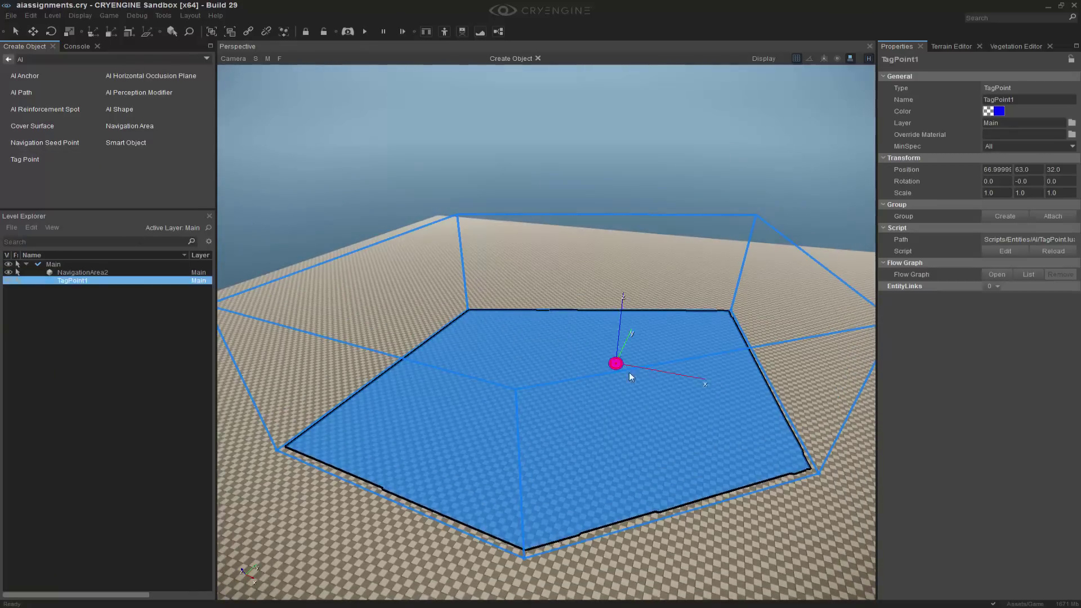
left_click(704, 417)
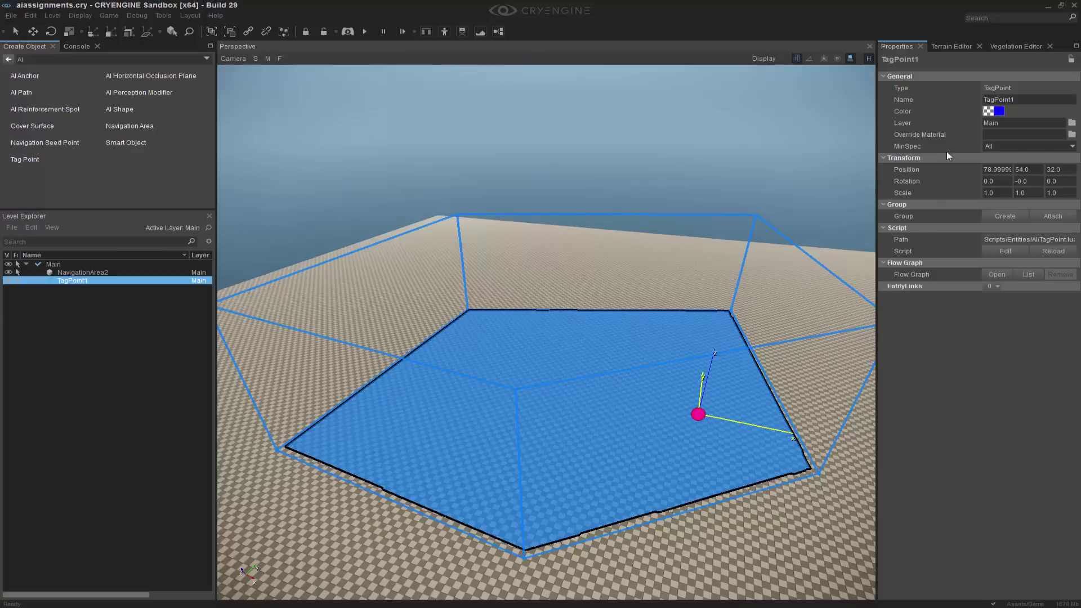
Rename the tag point as interest and deselect it
left_click(1032, 100)
type("interest")
key("Return")
left_click(636, 128)
right_click_drag(635, 129, 632, 134)
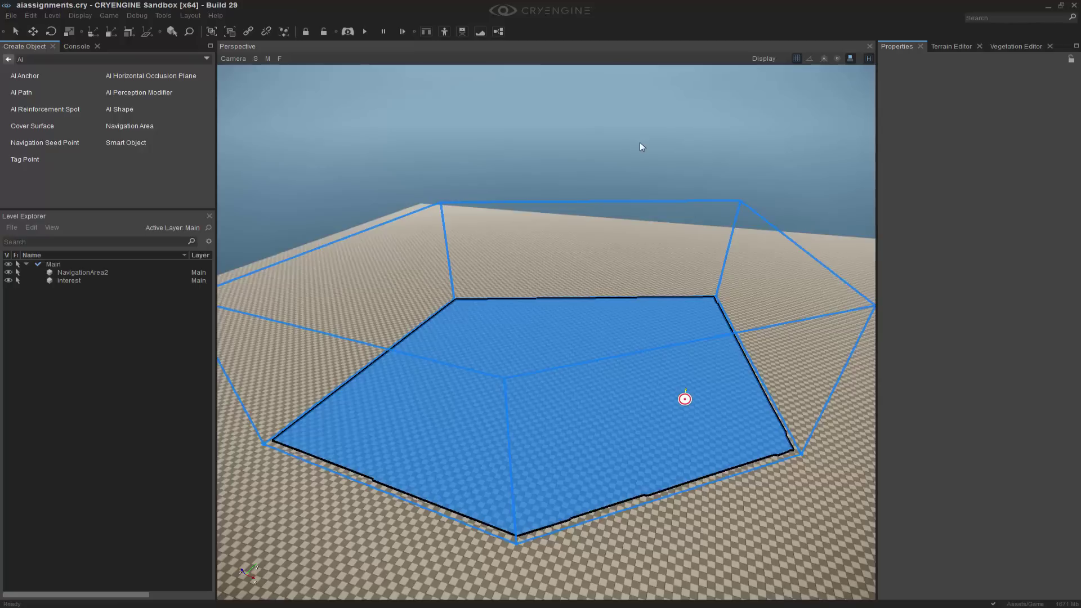
Place a FlowgraphEntity from the Default entities inside the navigation area, near its closest corner
left_click(6, 61)
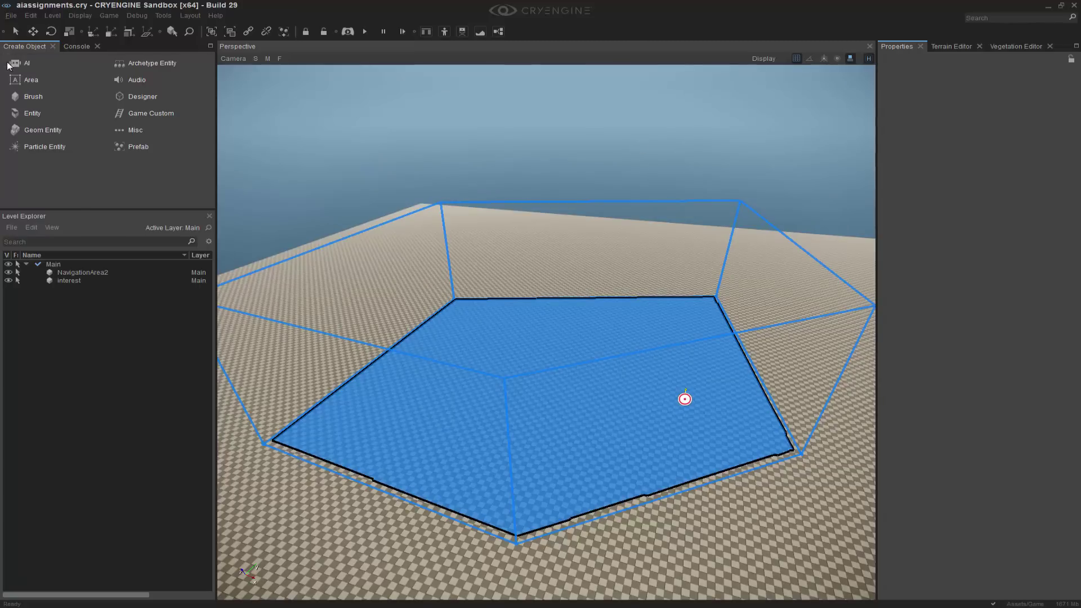
left_click(29, 112)
double_click(27, 116)
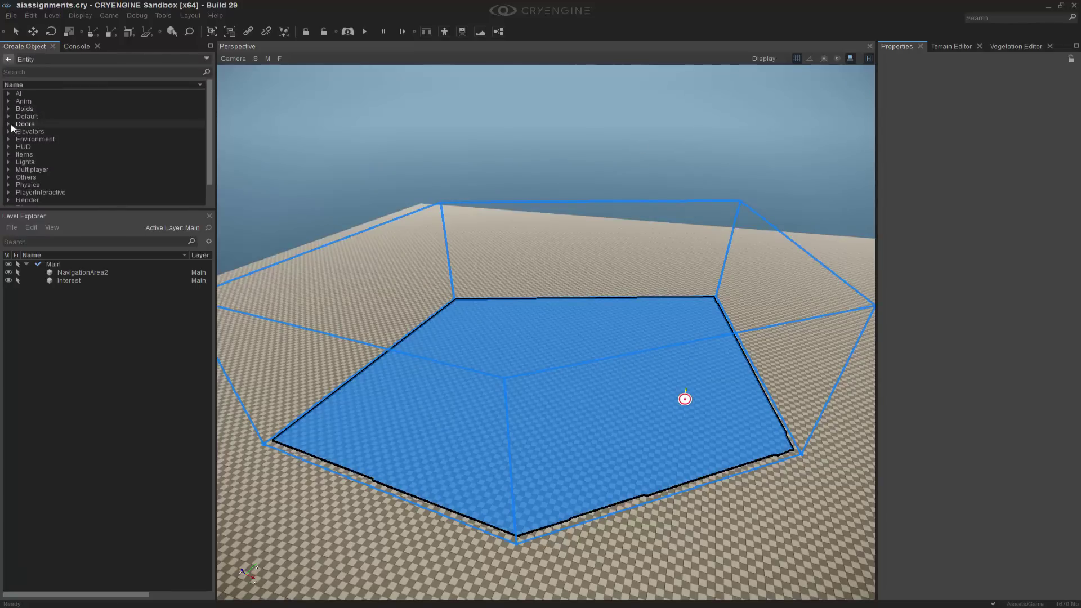
left_click(53, 124)
left_click(499, 494)
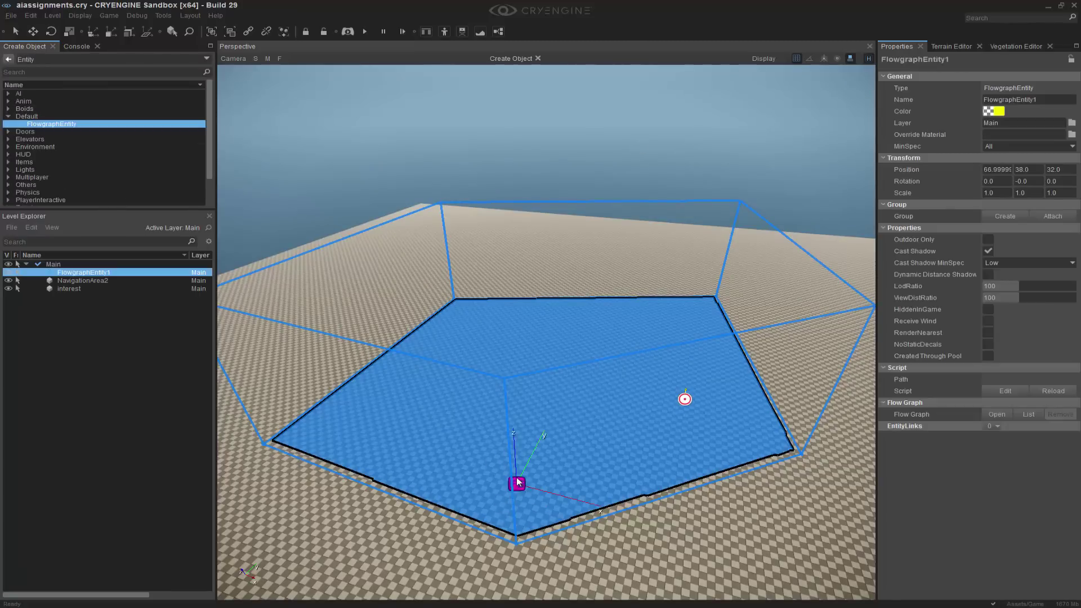
Rename the flowgraph entity as LOGIC_FG
left_click(1047, 99)
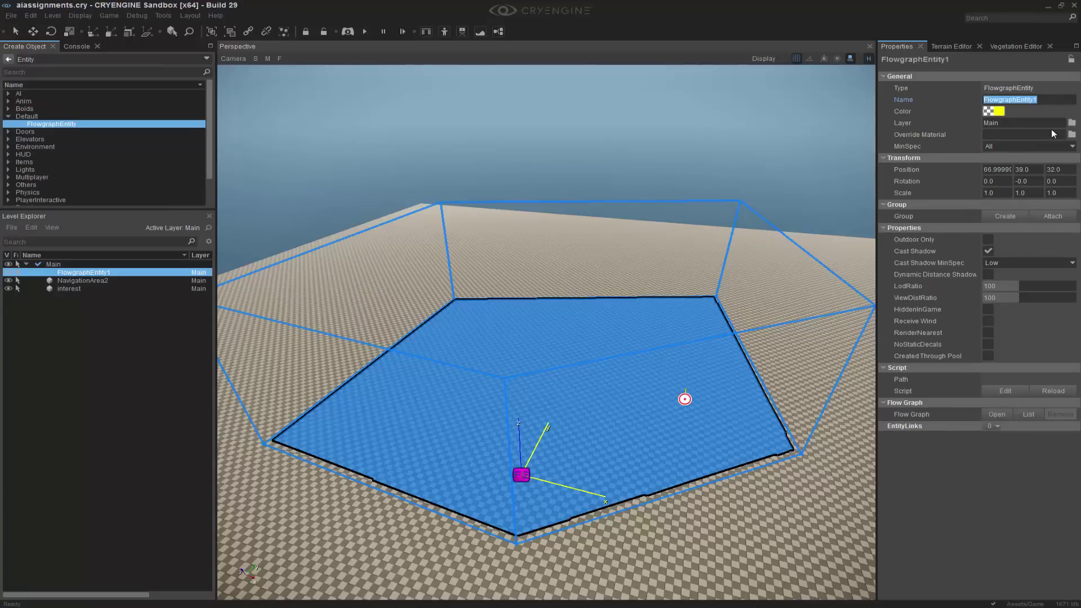
type("LOGIC_FG")
key("Return")
right_click_drag(809, 289, 787, 339)
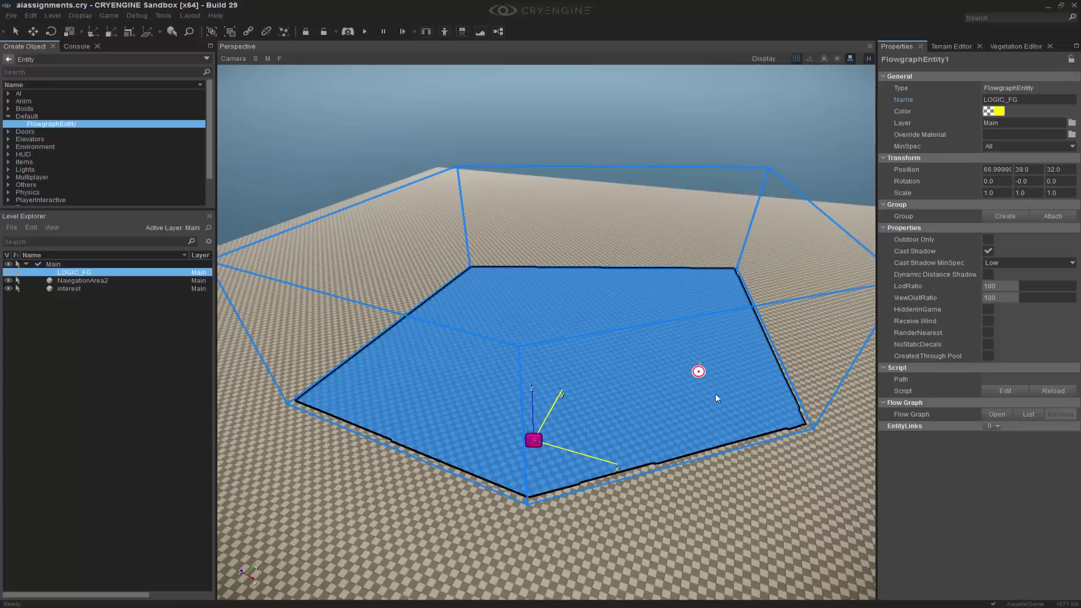
Create a flow graph for the LOGIC_FG entity in a group named LOGIC_FG
right_click(531, 445)
left_click(569, 454)
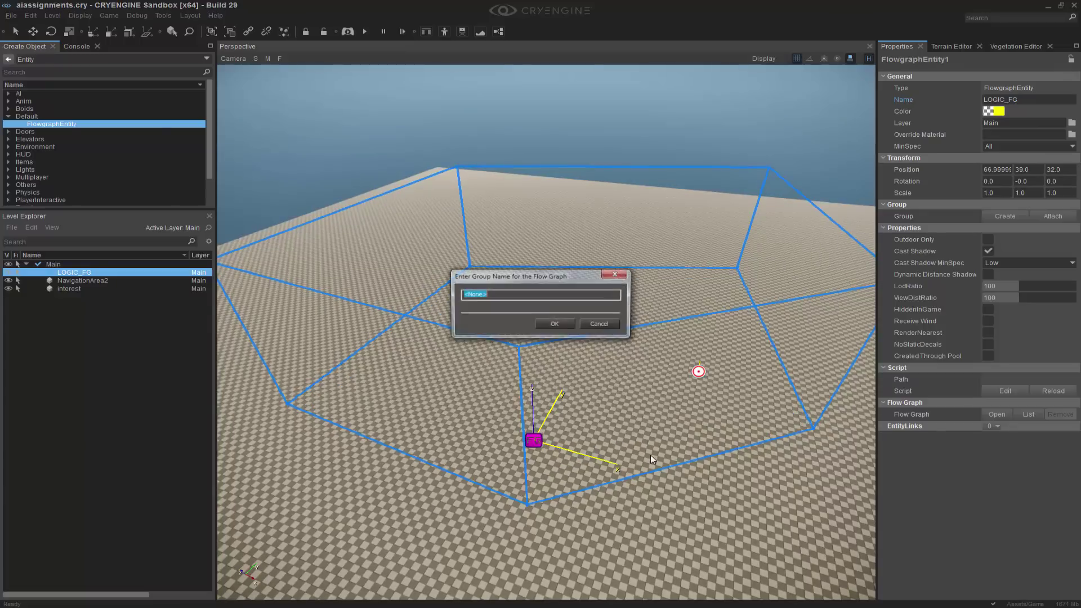
type("LOGIC_FG")
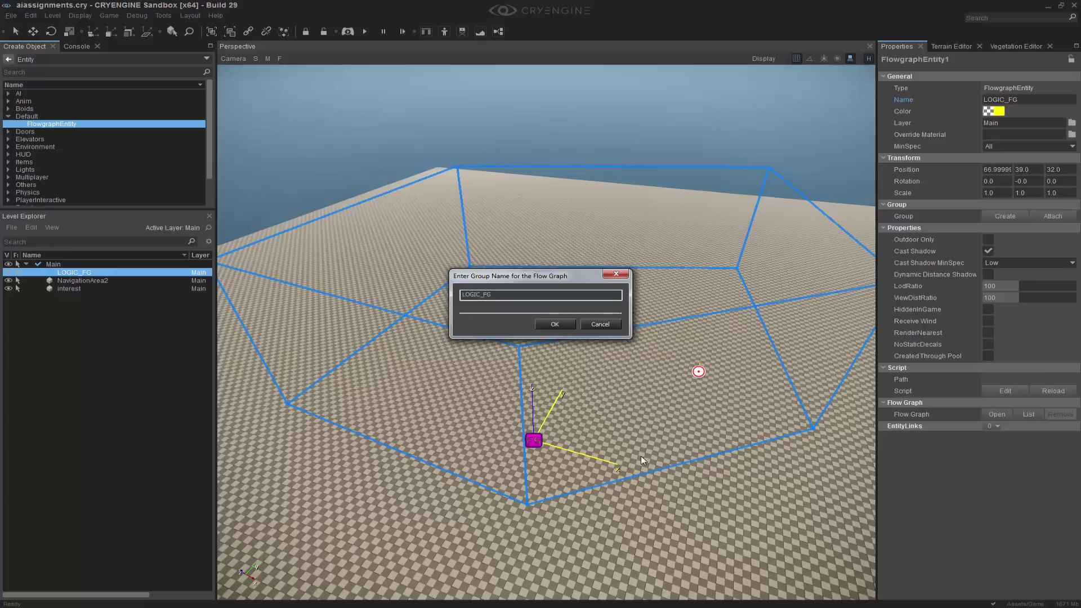
key("Return")
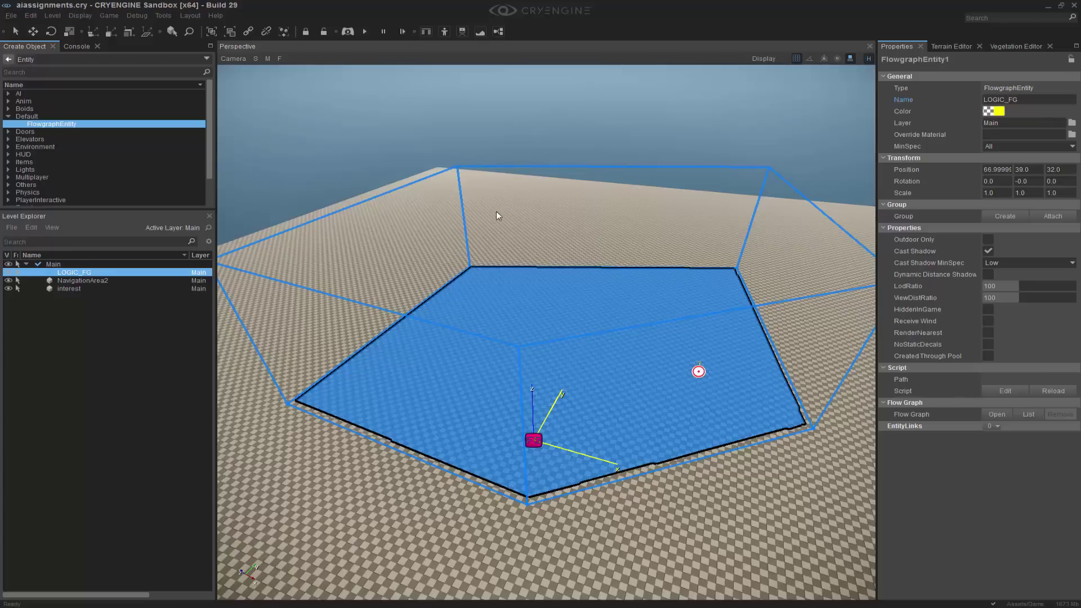
left_click(518, 107)
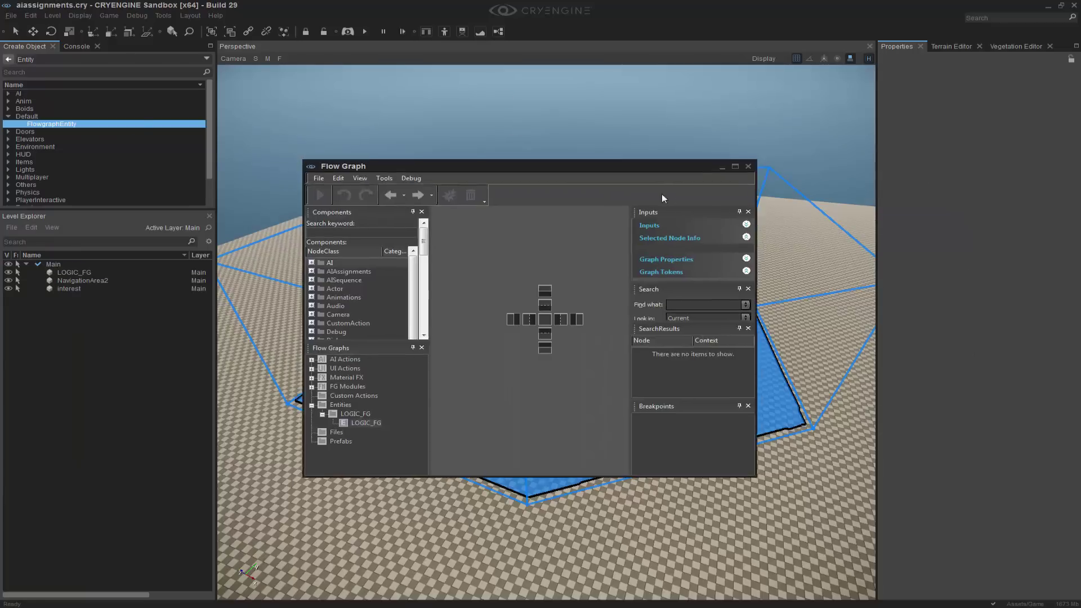
Dock the Flow Graph window beside the Perspective viewport and return to the Perspective view
left_click_drag(636, 163, 543, 319)
left_click(243, 46)
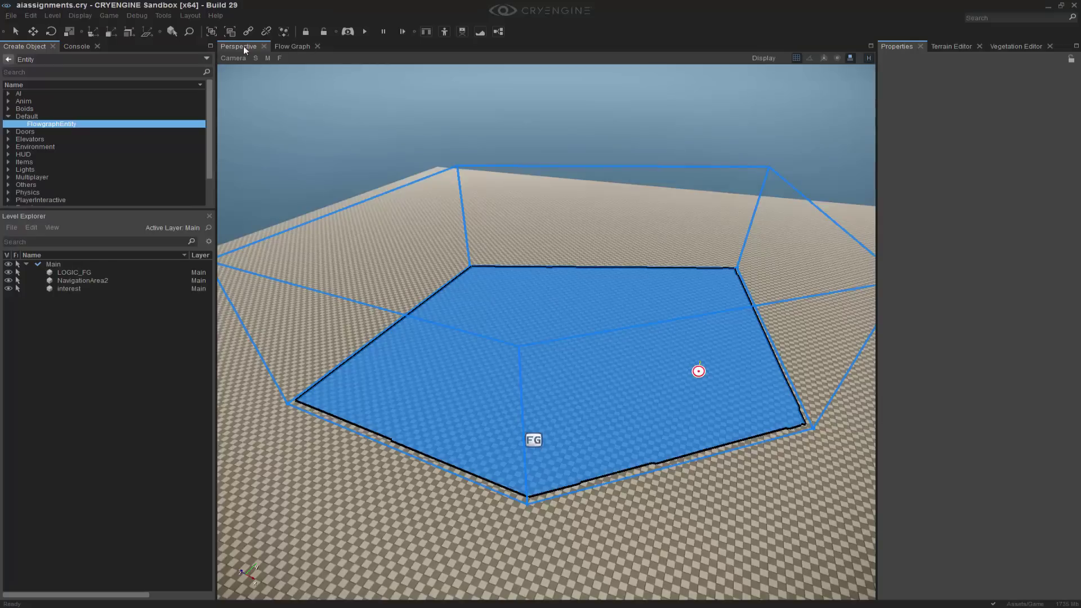
left_click(288, 47)
left_click(251, 46)
Place a Human AI character inside the navigation area at about 57, 43, 32
left_click(7, 117)
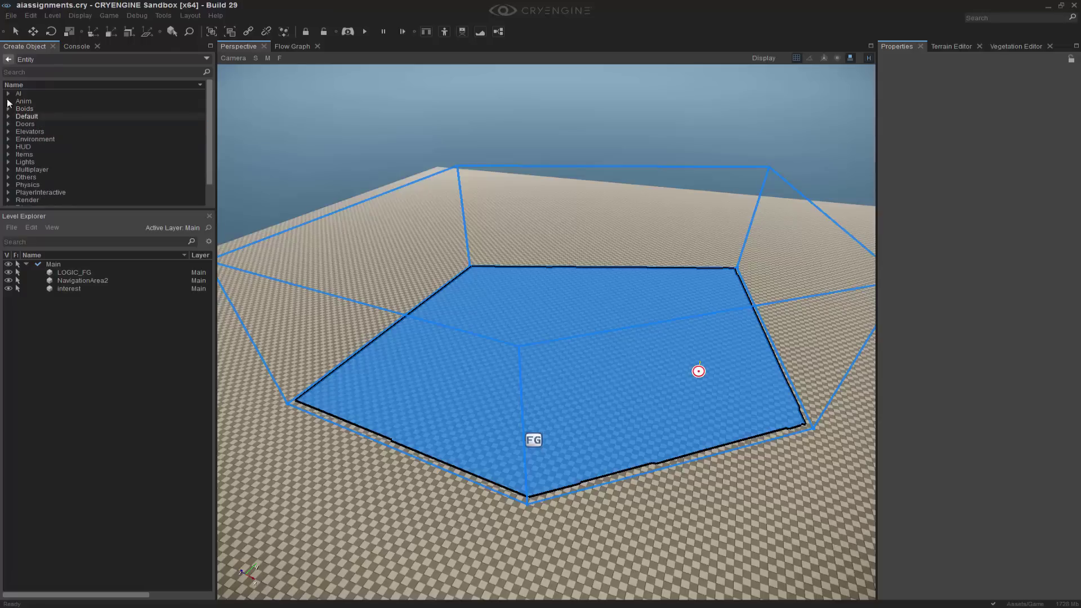
left_click(8, 94)
left_click(19, 116)
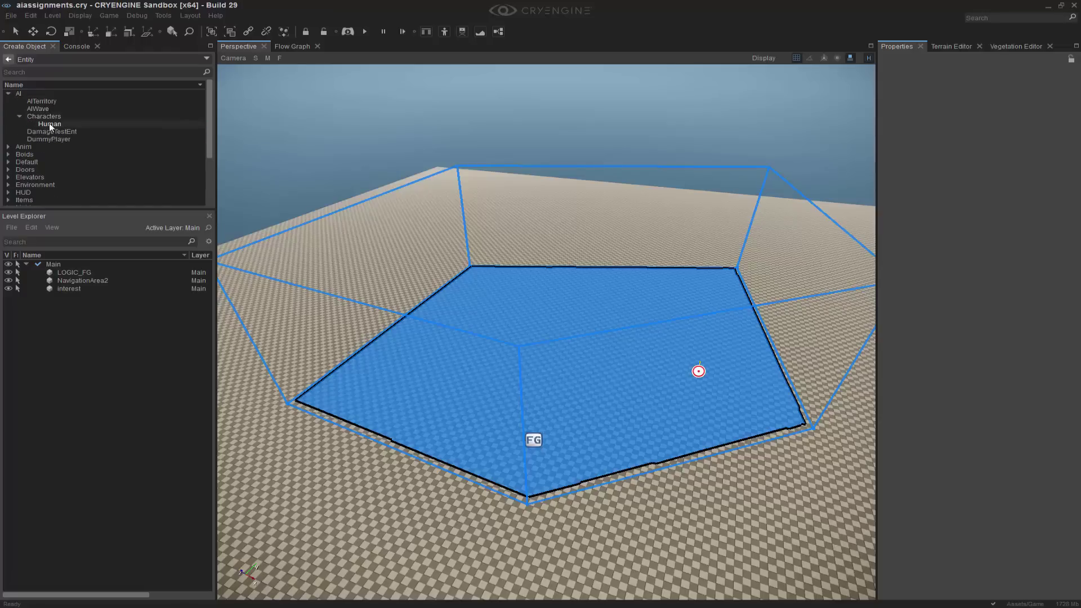
left_click(49, 124)
left_click(524, 354)
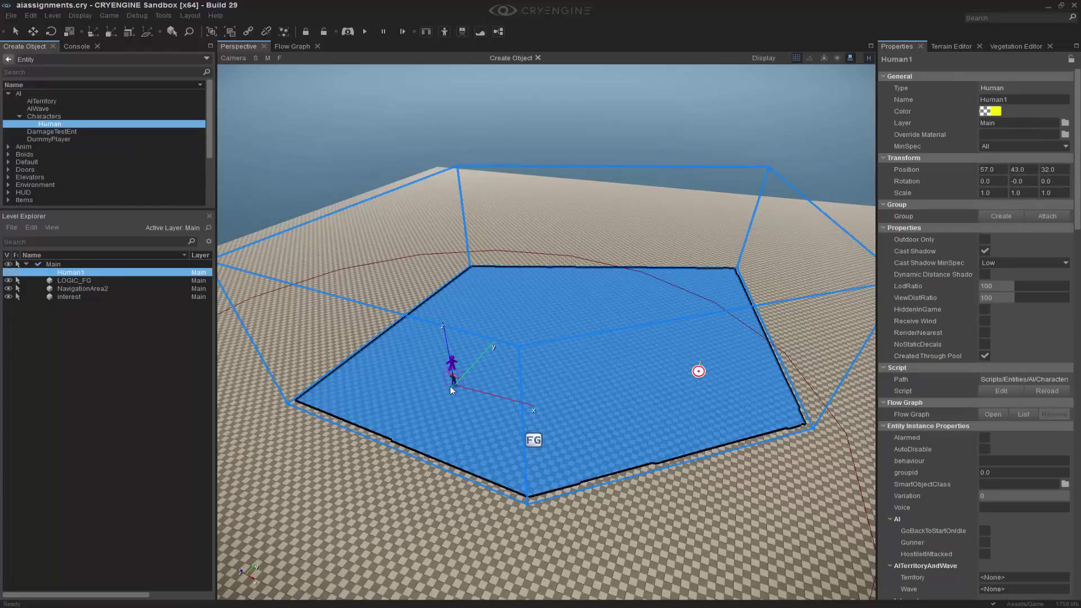
left_click(451, 386)
scroll(534, 370, "up", 5)
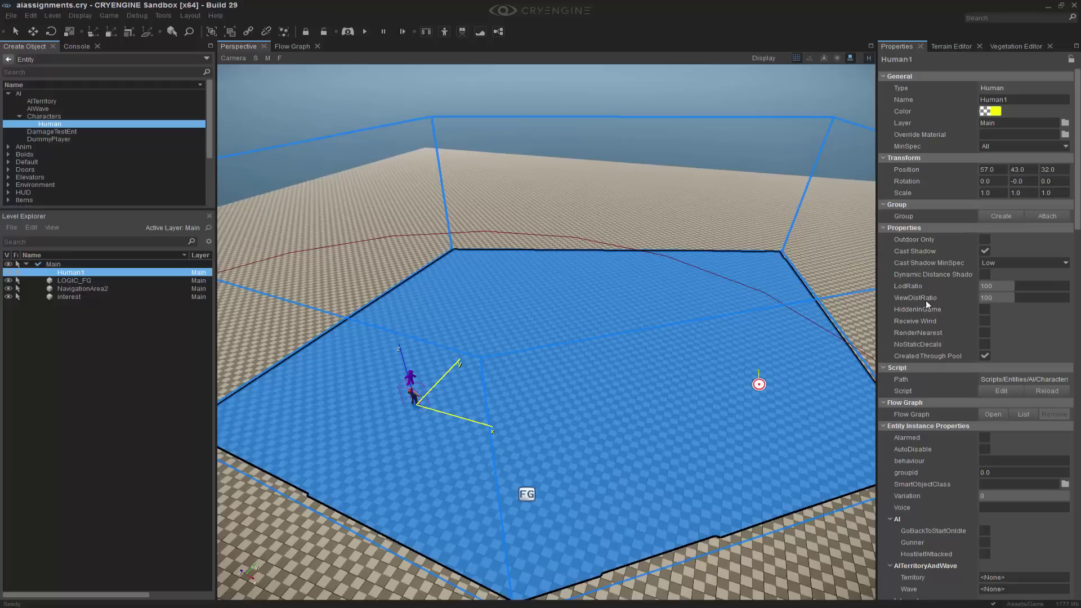
Rename the human character as gruntFaction and move it beside the interest tag point, at about 78, 50, 32
left_click(1032, 100)
type("gruntFactio")
key("Return")
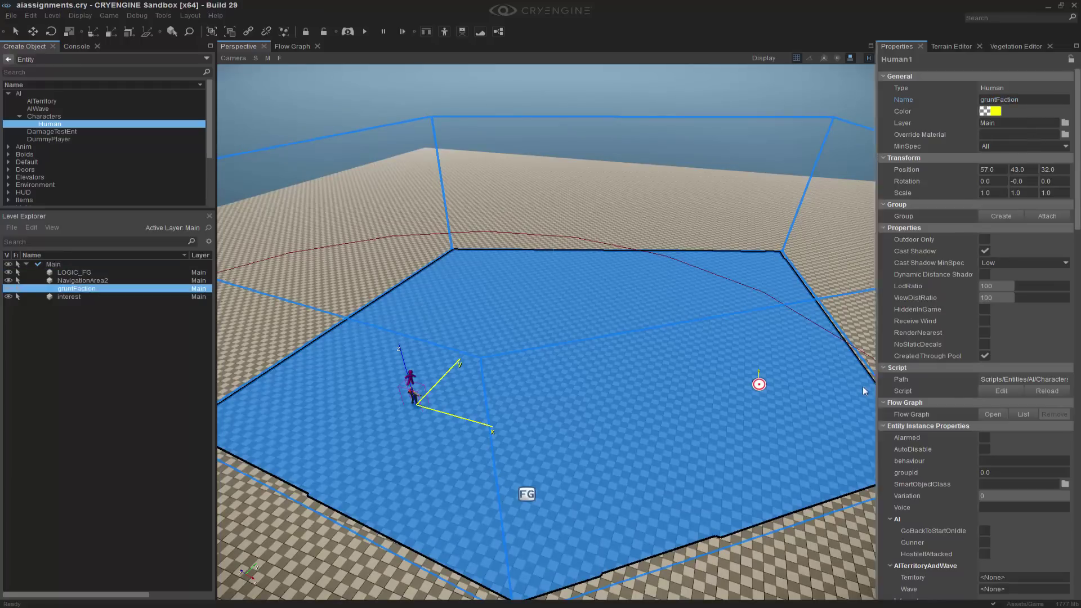
left_click(741, 416, "ctrl+shift")
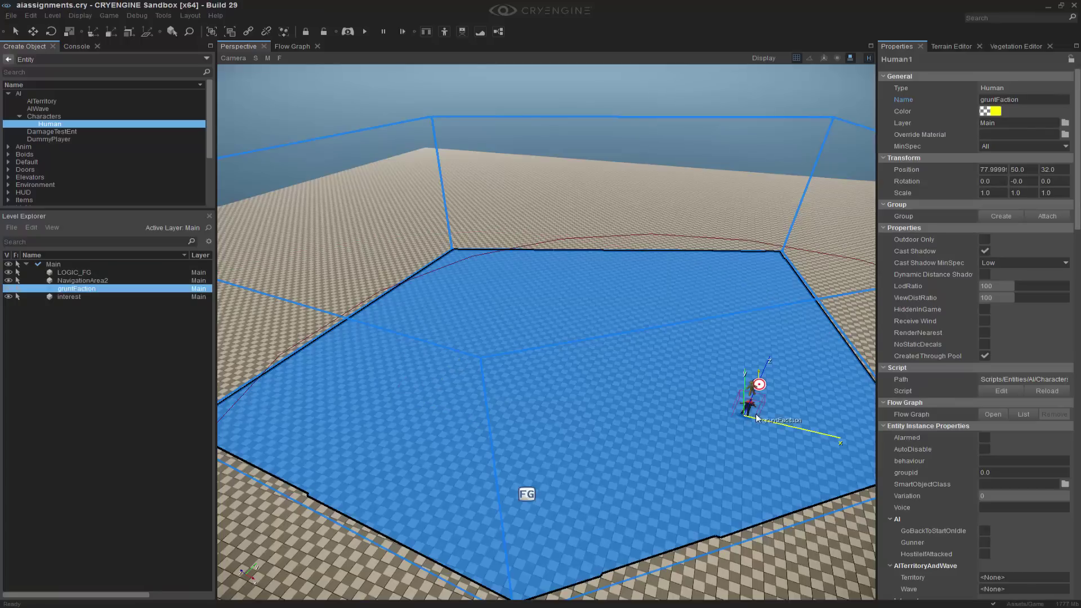
Rotate gruntFaction to about 63° around Z and move it to about 77, 45, 32 inside the navigation area
key("3")
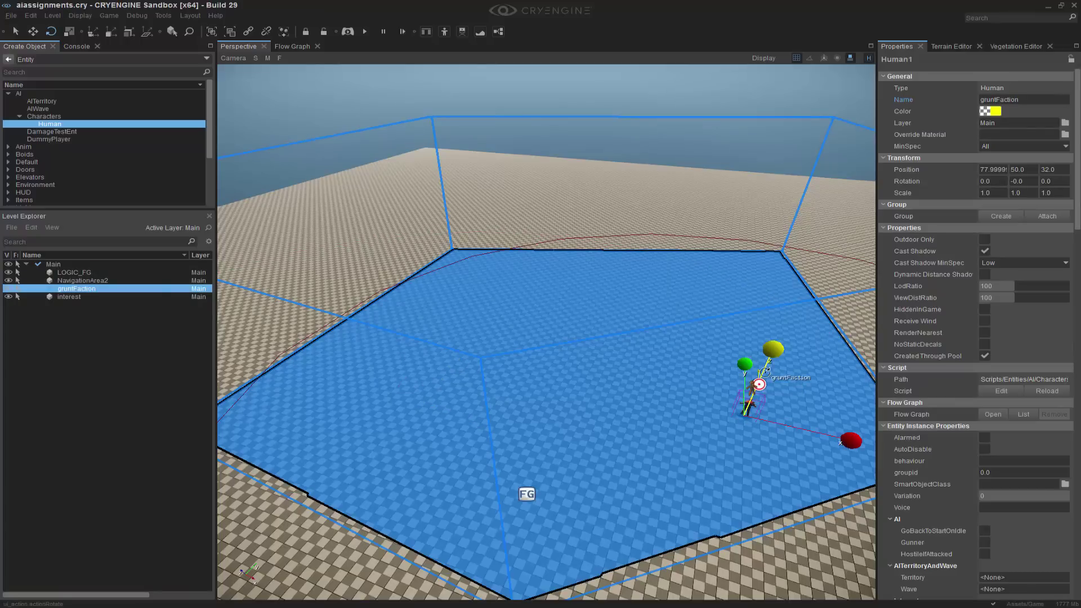
left_click_drag(766, 376, 767, 342)
key("2")
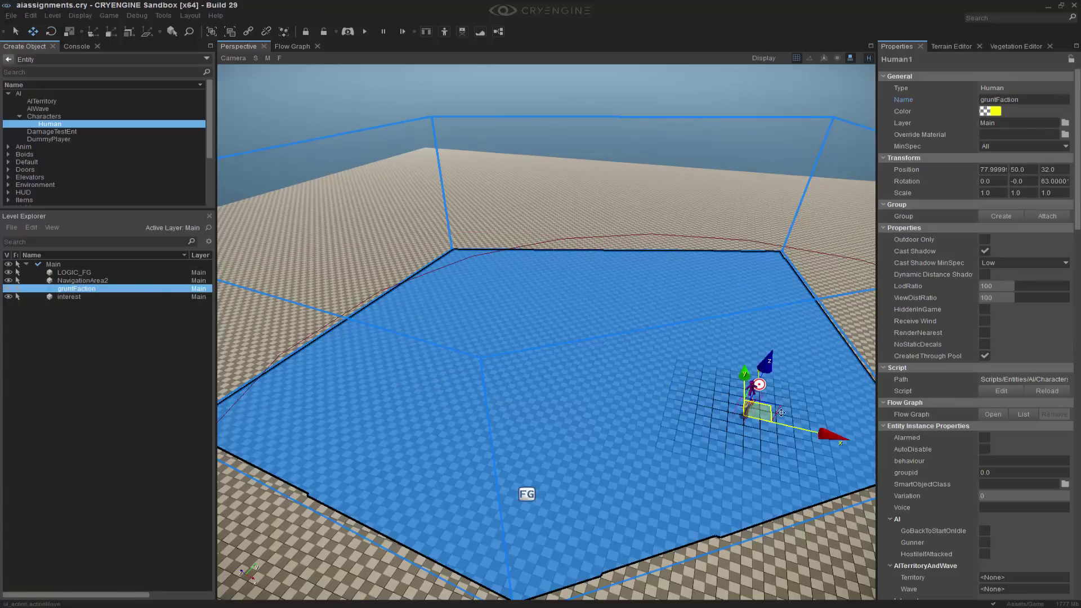
left_click(721, 464, "ctrl+shift")
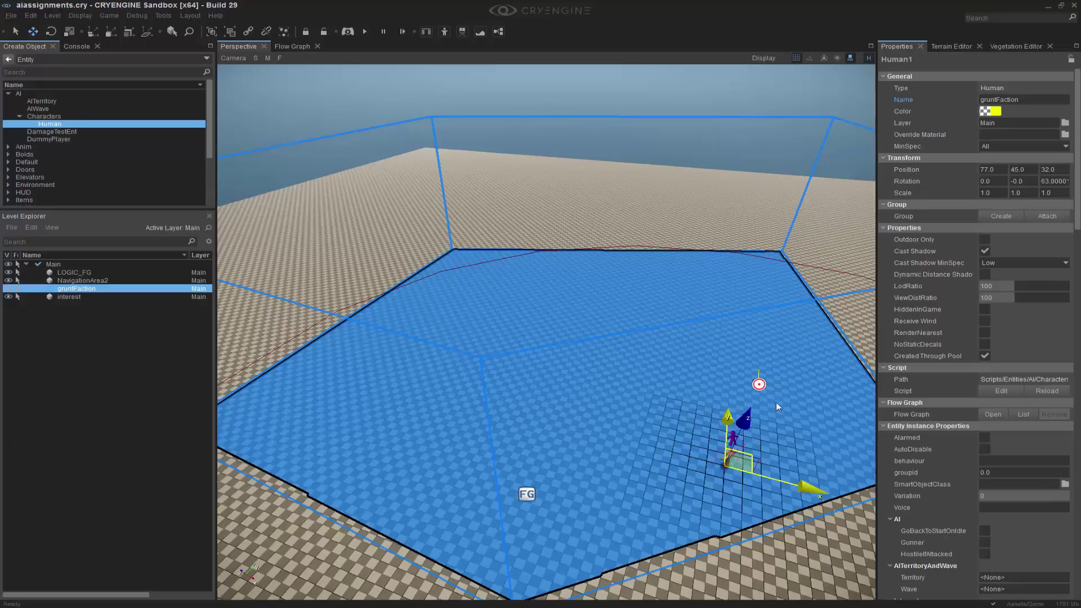
left_click(777, 561)
Place a second Human AI character in the navigation area at about 53, 52, 32 and rotate it to about -99° around Z
middle_click_drag(713, 380, 599, 416)
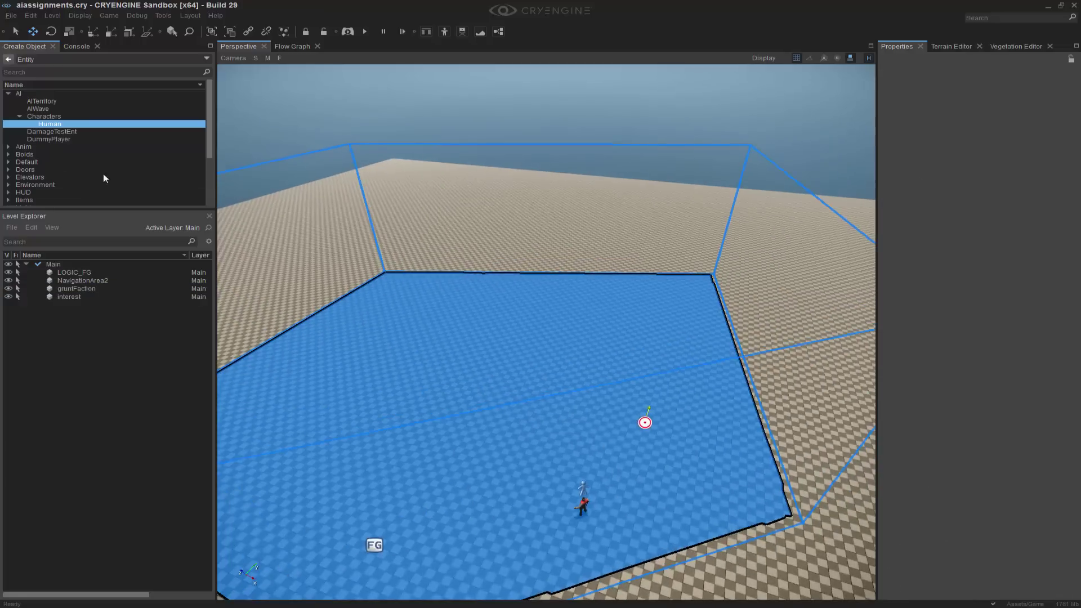
left_click_drag(66, 123, 371, 369)
key("3")
left_click_drag(317, 299, 341, 353)
Rename the second human character as playerFaction
left_click(1031, 101)
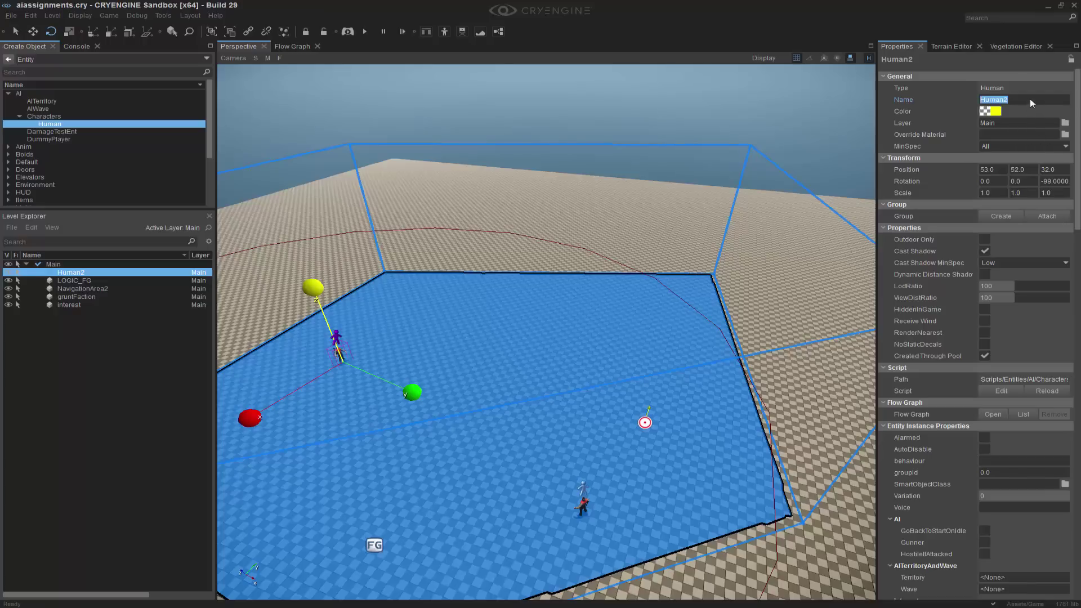
type("playerFaction")
key("Return")
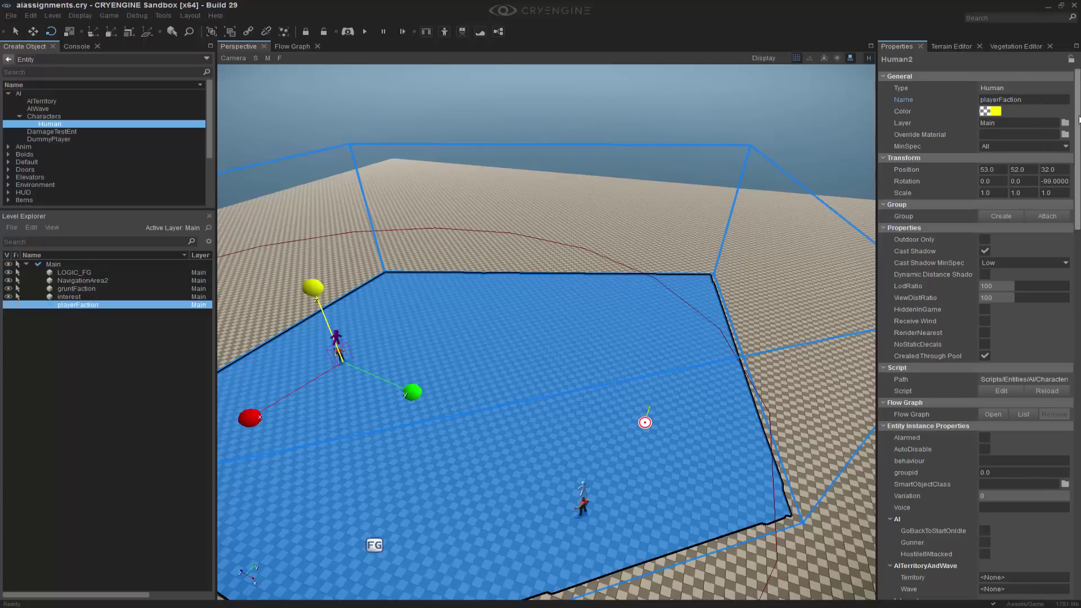
Set playerFaction's faction to Players and its modular behavior tree to sdk_grunt_07
left_click_drag(1080, 127, 1079, 255)
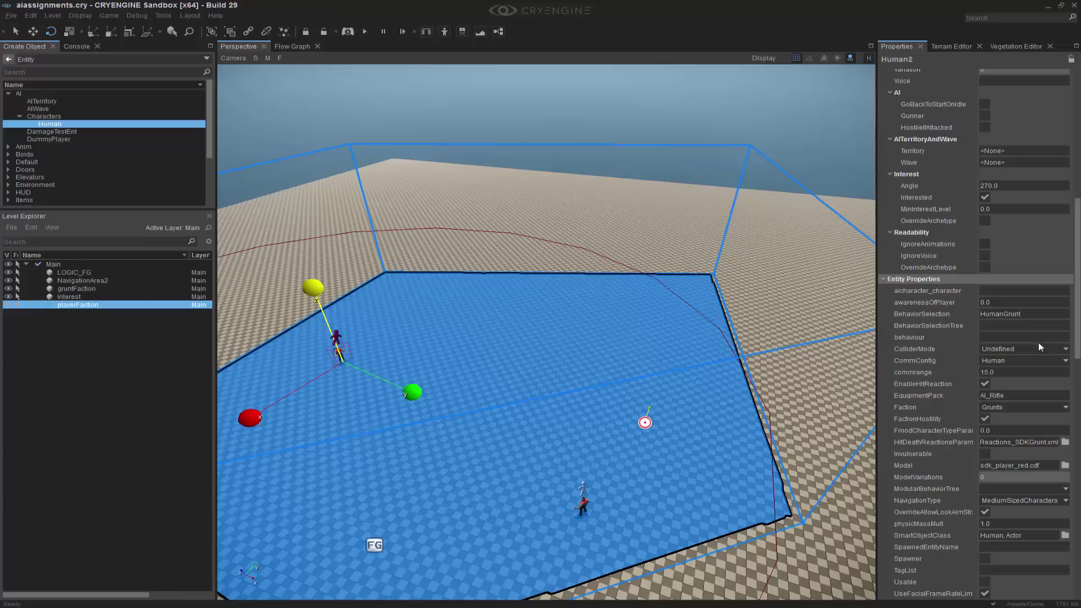
left_click(1022, 411)
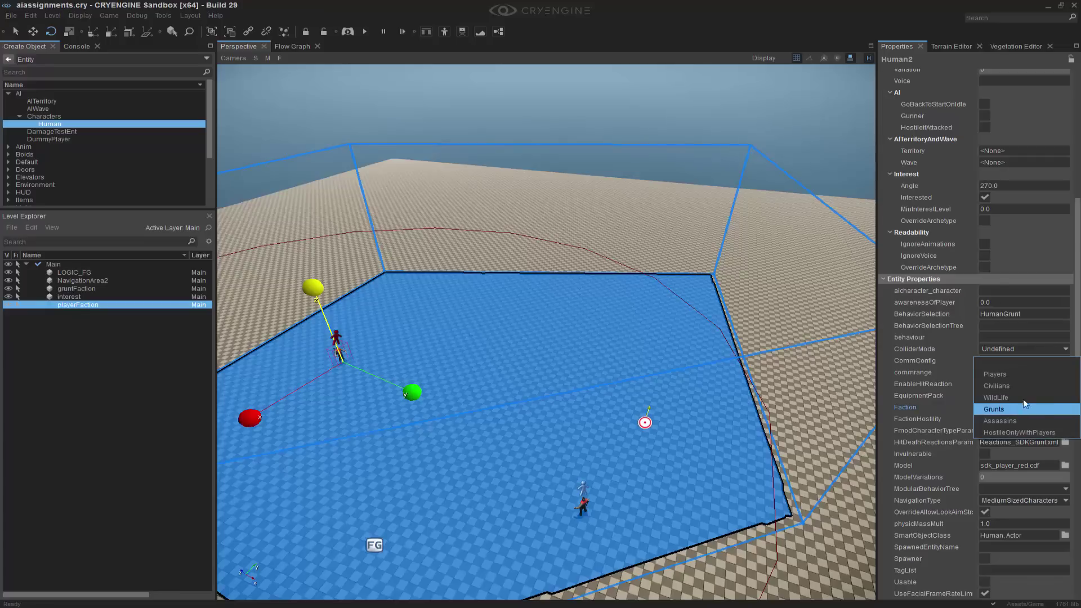
left_click(1024, 374)
left_click(1022, 489)
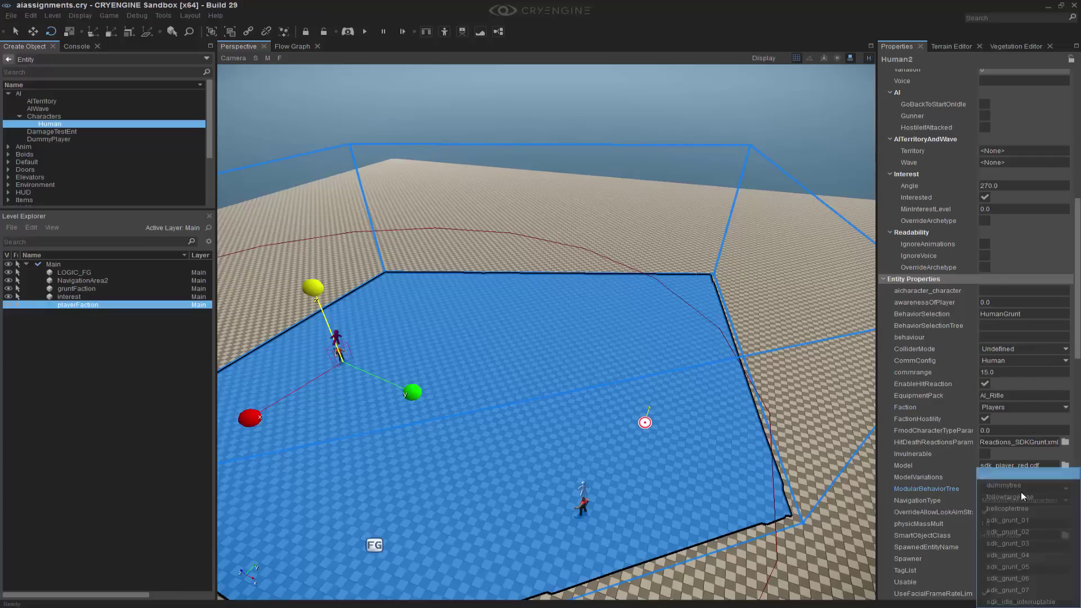
left_click(957, 580)
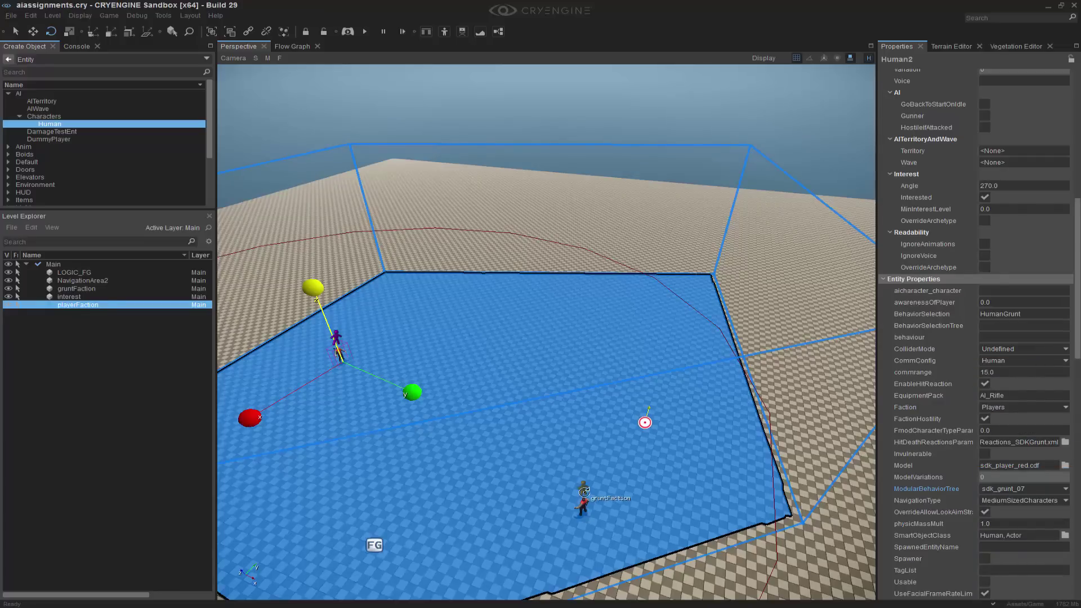
Set gruntFaction's faction to Grunts and assign it one of the sdk_grunt modular behavior trees
left_click(581, 494)
scroll(977, 332, "down", 15)
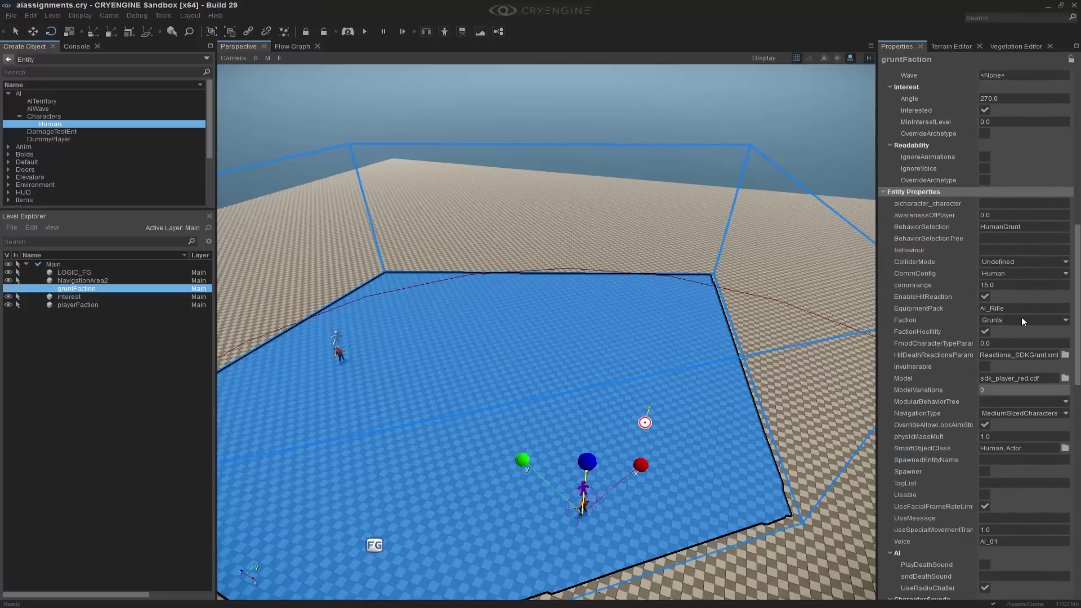
left_click(1022, 320)
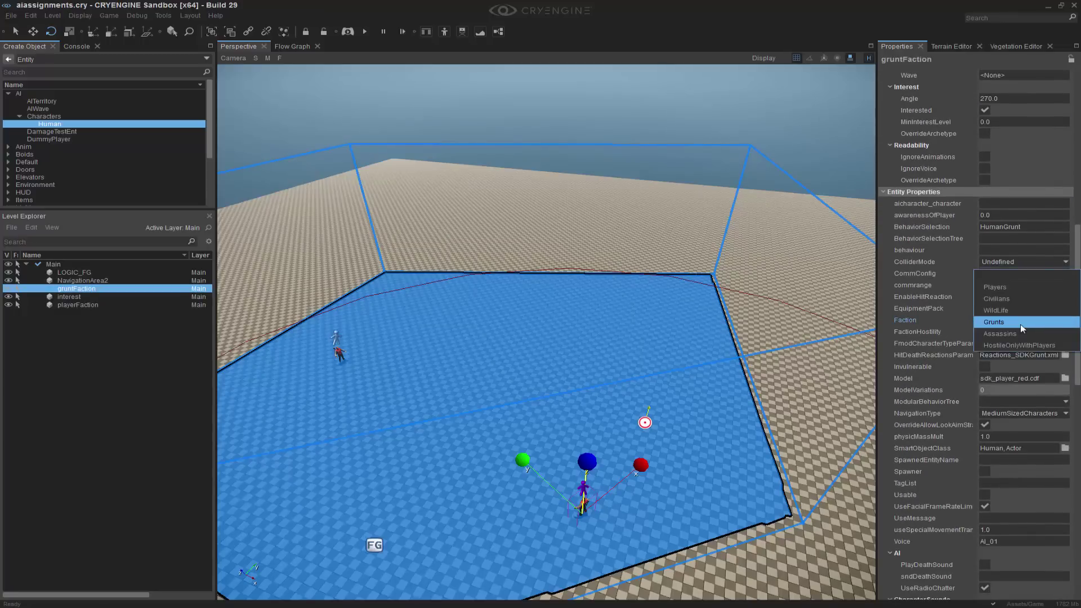
left_click(1022, 324)
double_click(1005, 447)
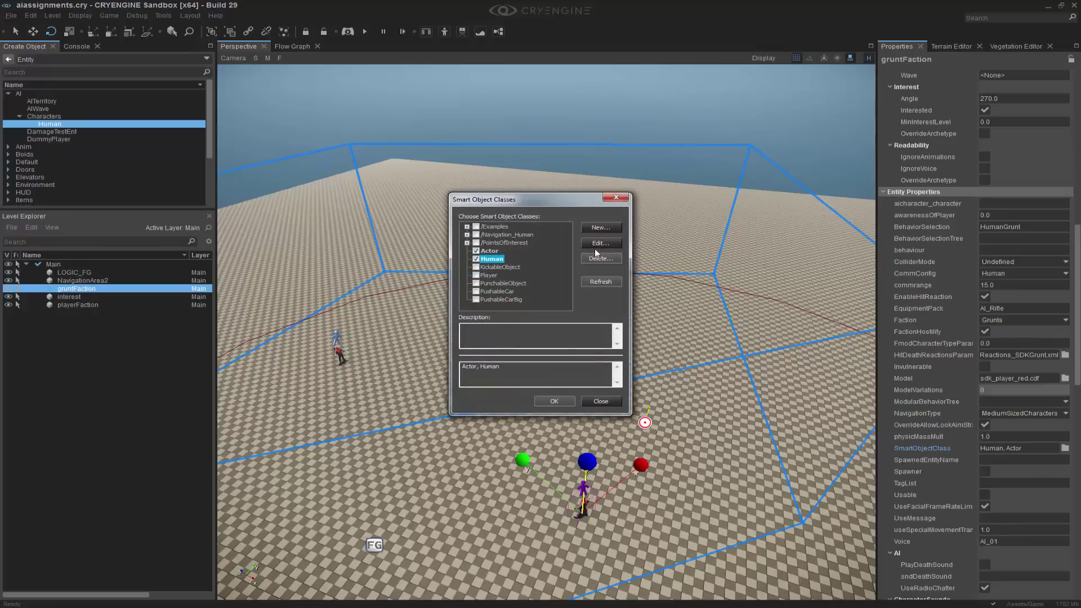
left_click(601, 401)
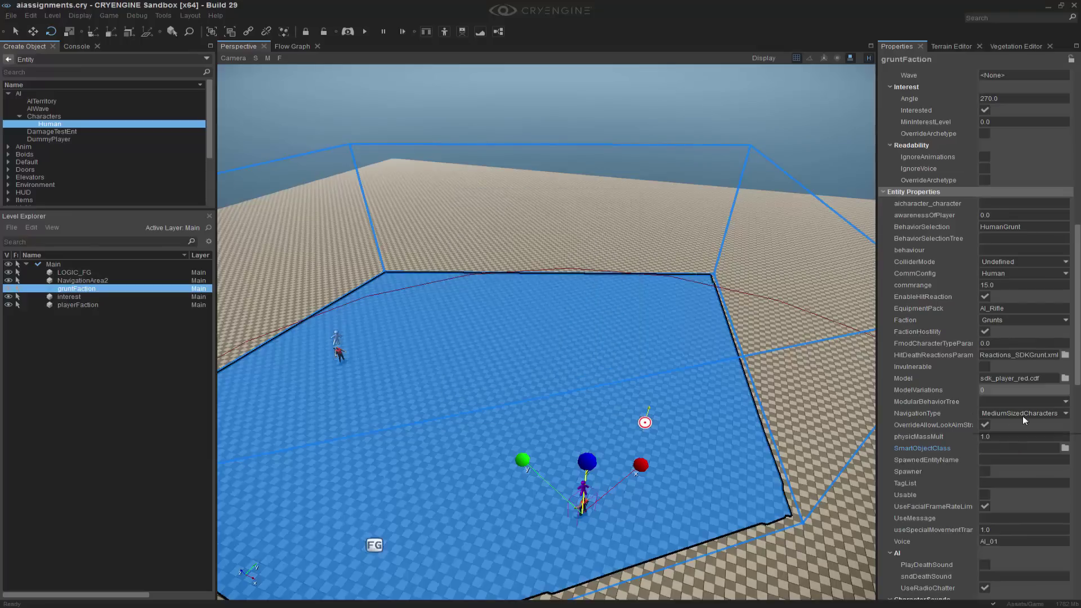
left_click(1022, 415)
left_click(1011, 410)
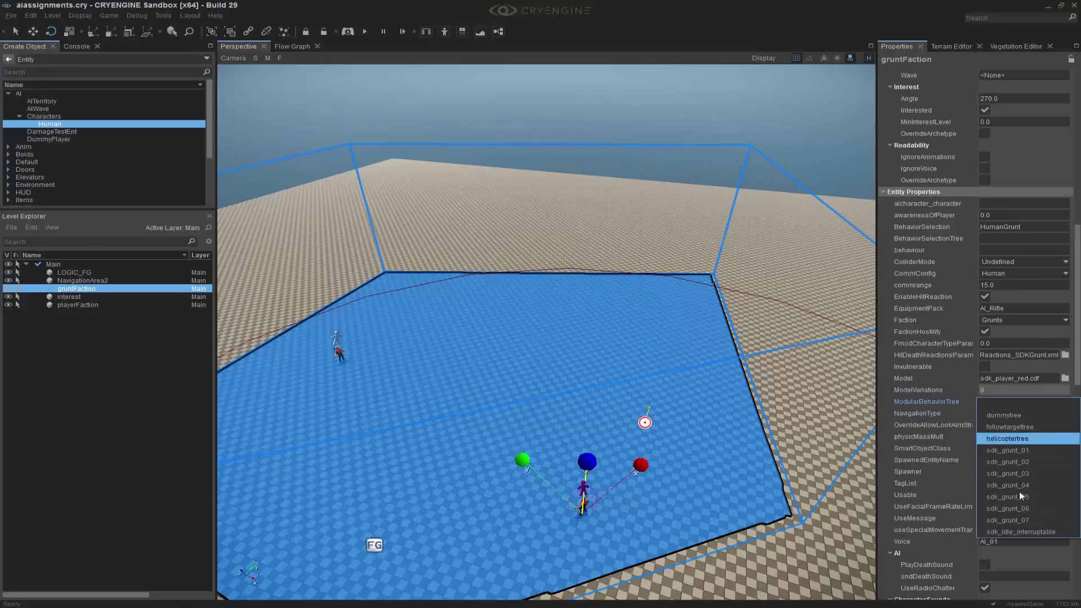
left_click(1019, 492)
left_click(642, 242)
Switch on the Physics/AI simulation and examine both characters in the navigation area
key("s")
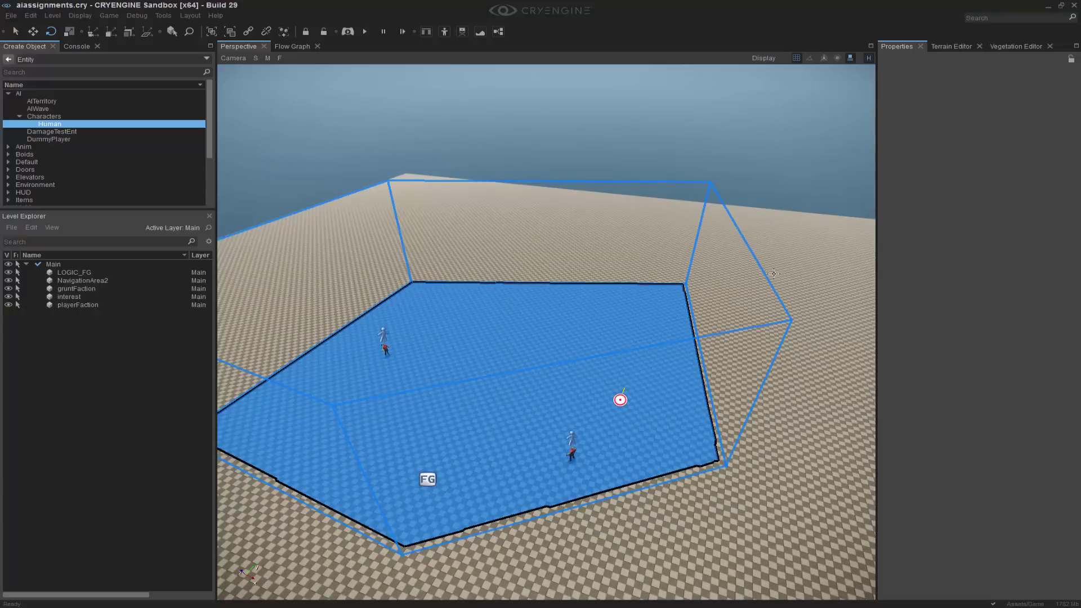
scroll(808, 223, "down", 2)
scroll(739, 357, "up", 4)
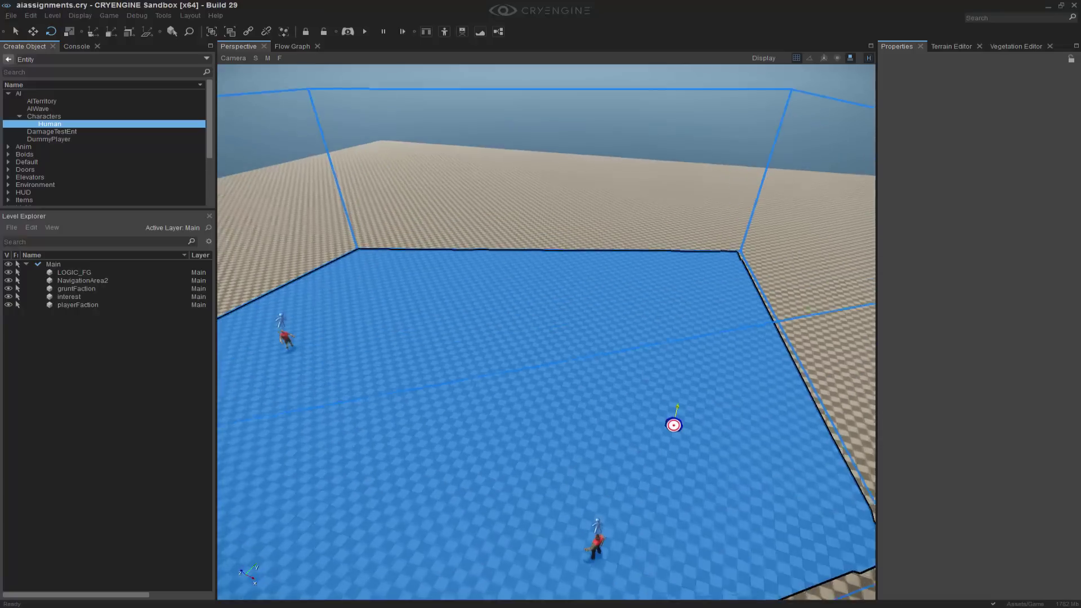
left_click(367, 32)
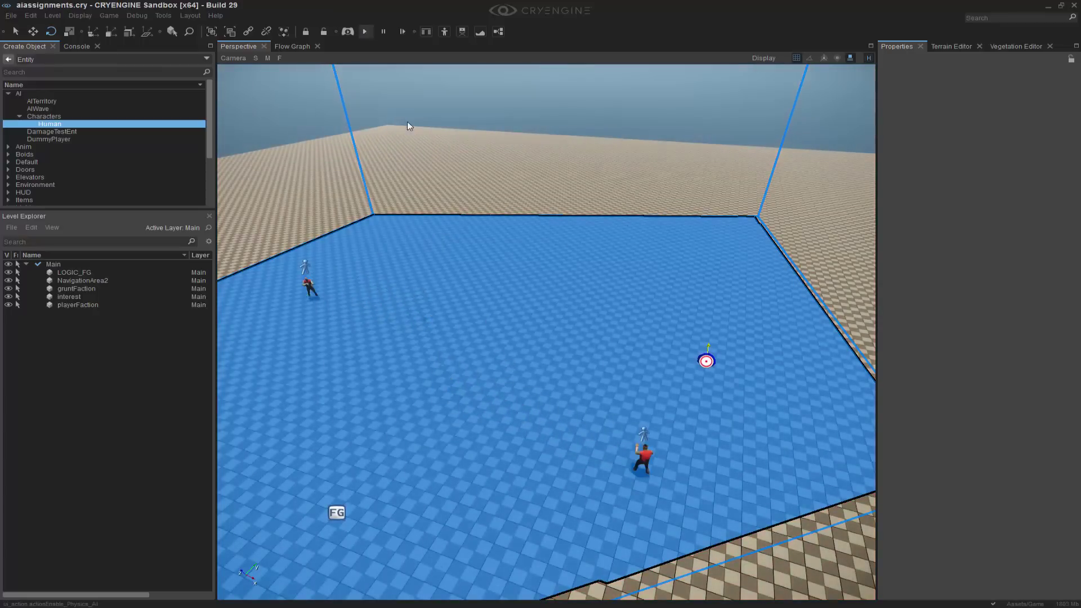
scroll(606, 376, "down", 3)
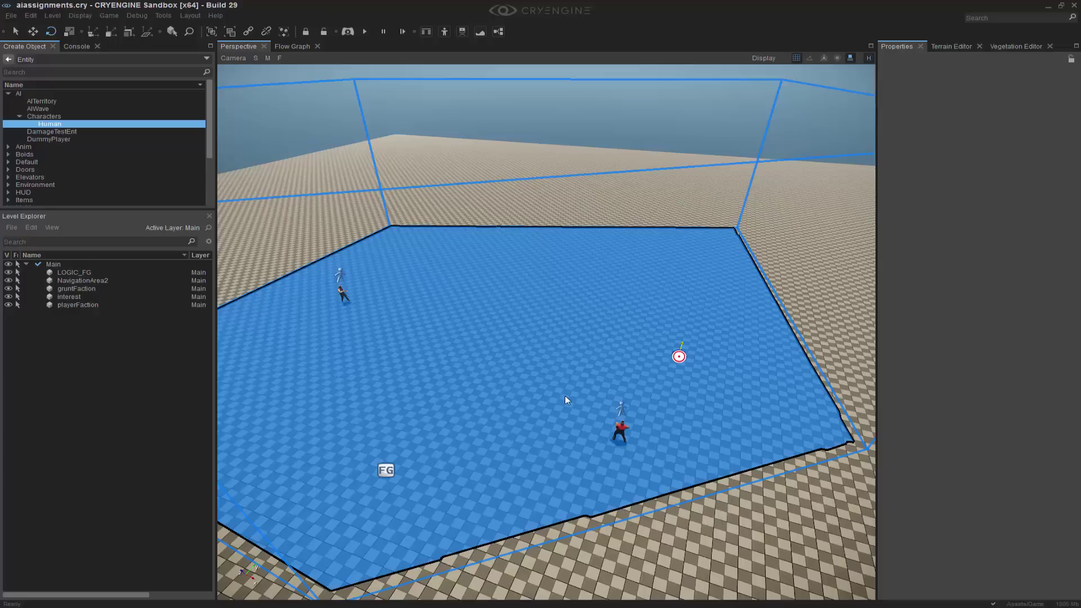
Add the interest tag point as an entity node in the LOGIC_FG flow graph and move it lower in the graph
left_click(386, 471)
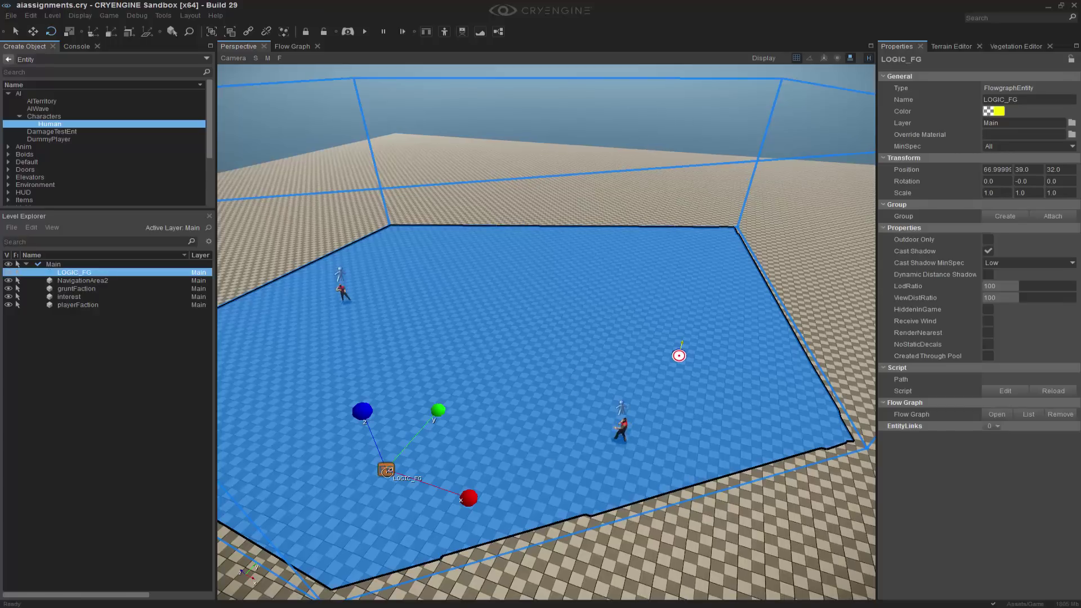
left_click(676, 355)
left_click(298, 46)
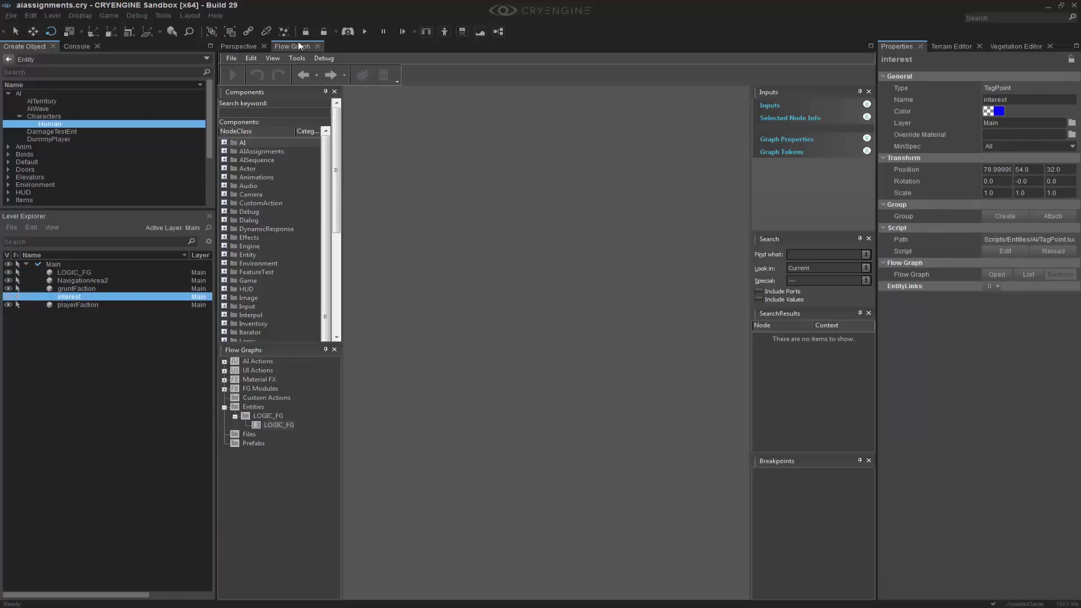
right_click(462, 274)
left_click(510, 288)
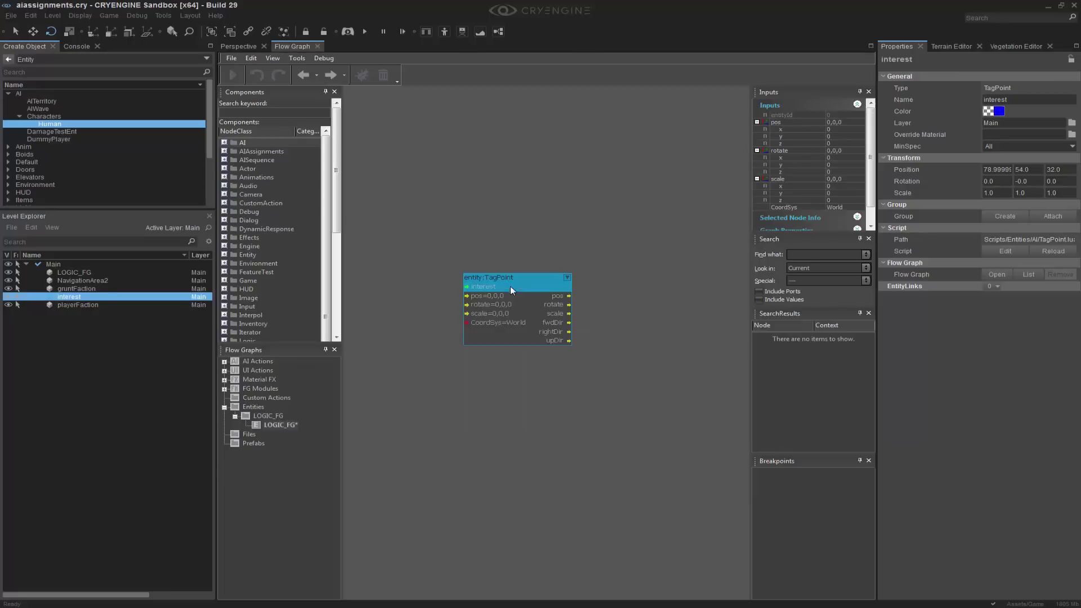
left_click_drag(515, 278, 459, 460)
right_click(459, 460)
left_click(513, 323)
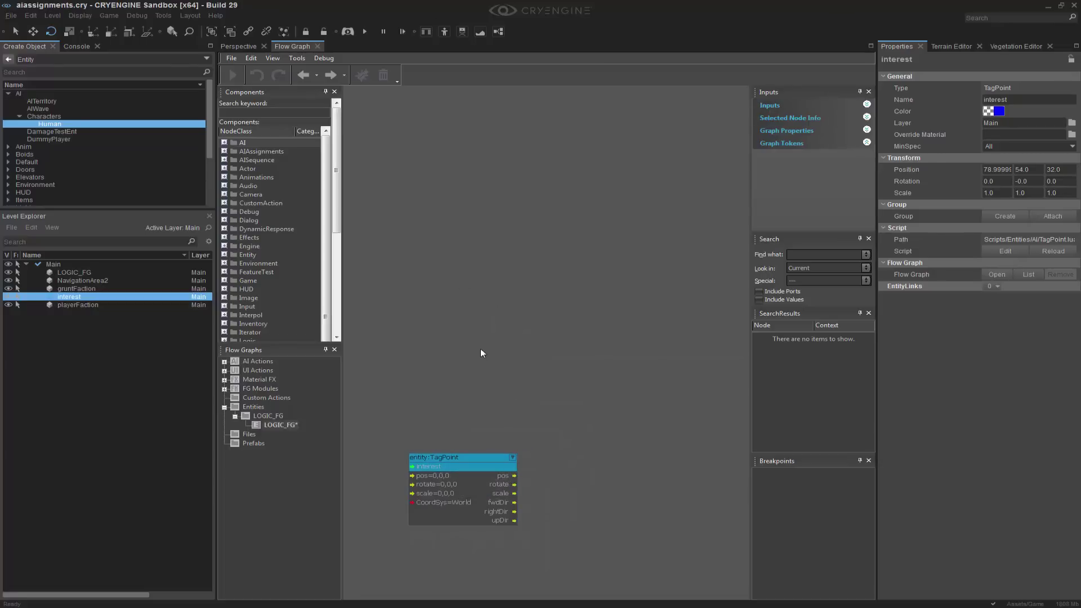
Add an Entity:EntityId node to the LOGIC_FG flow graph and assign gruntFaction to it
left_click(236, 47)
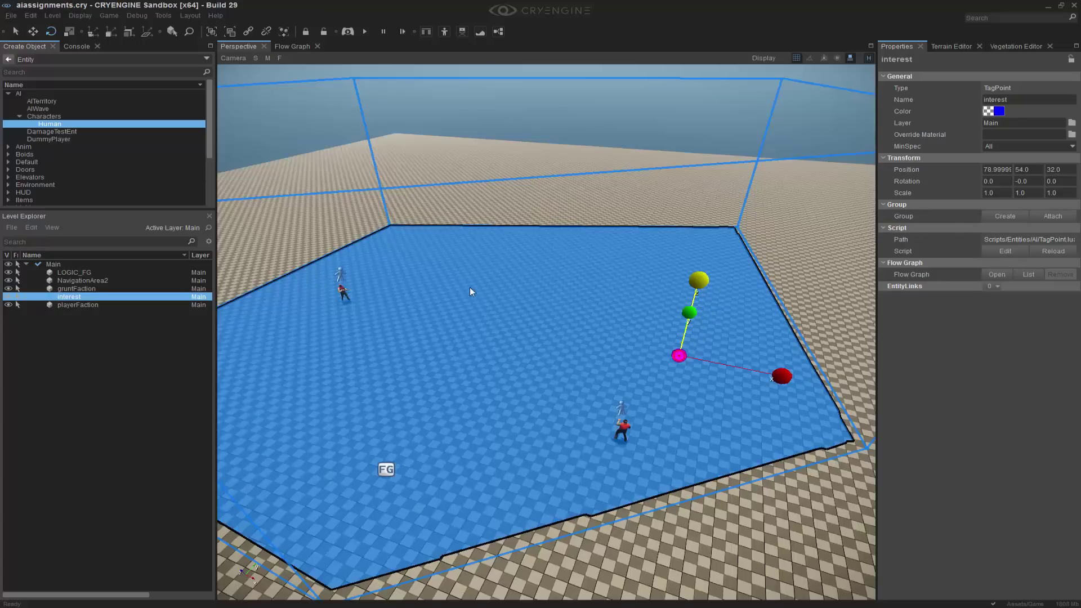
left_click(341, 278)
right_click_drag(648, 395, 648, 408)
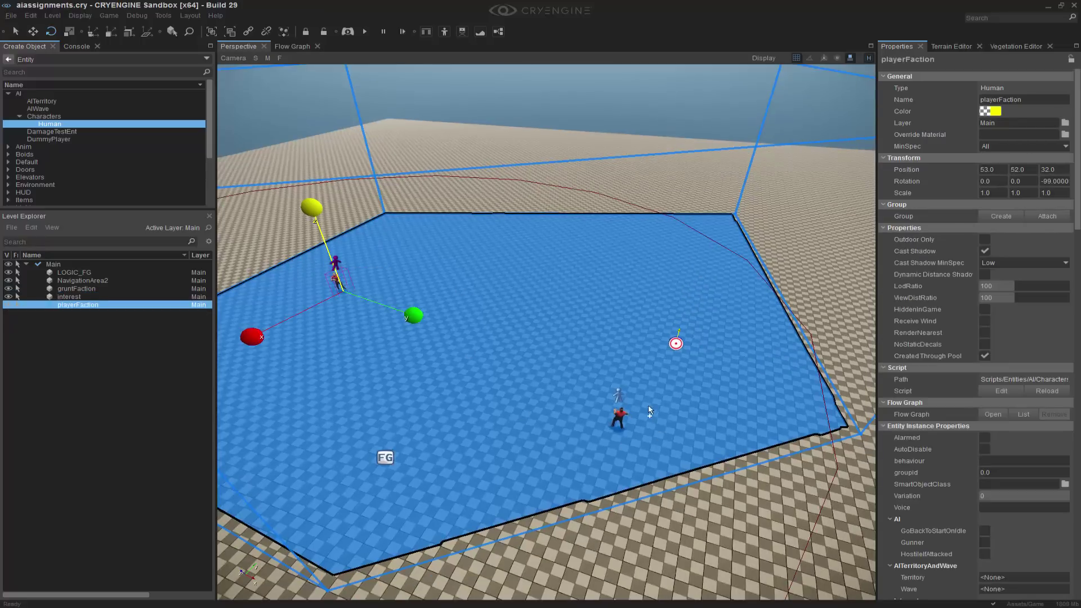
left_click(618, 398)
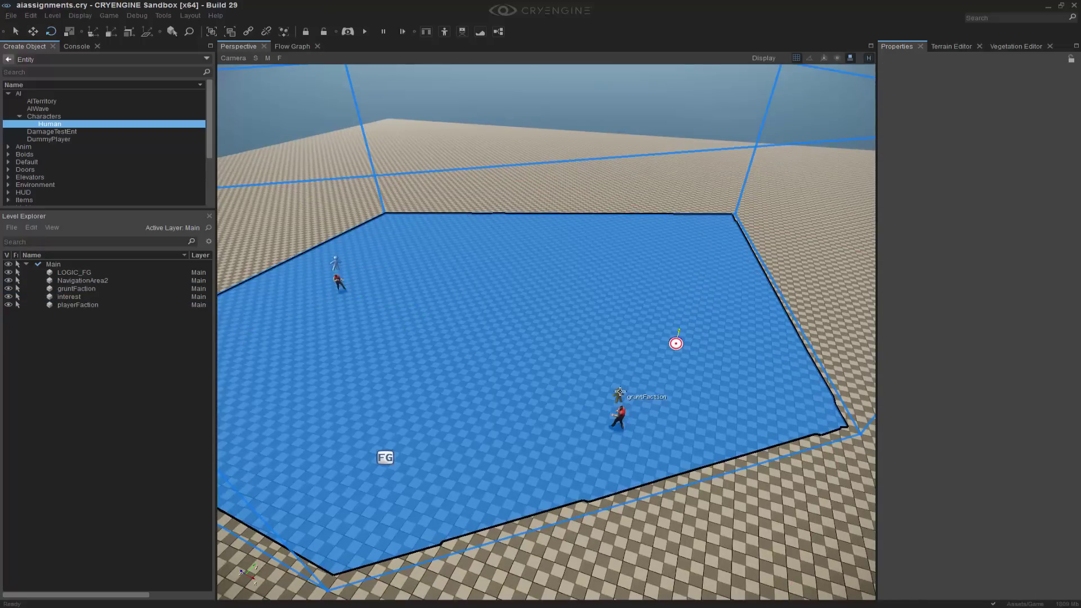
left_click(290, 46)
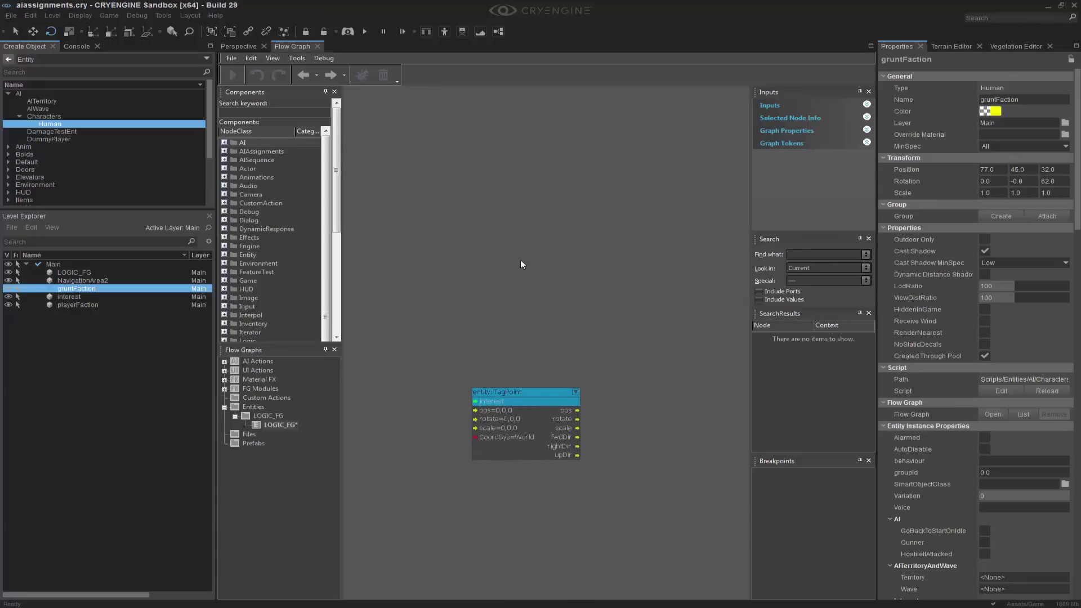
key("q")
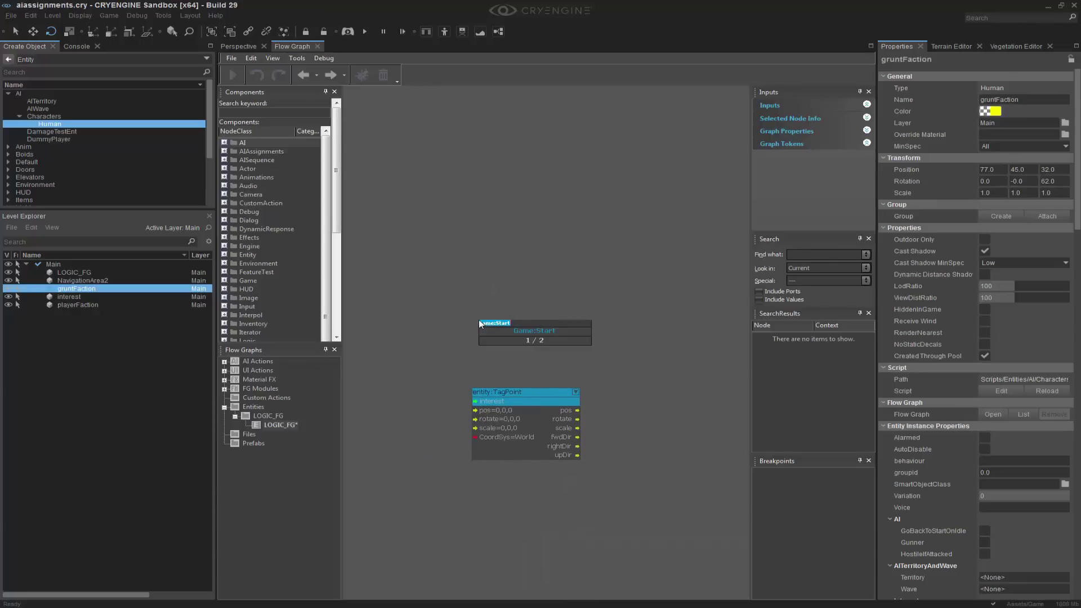
type("entityid")
key("Return")
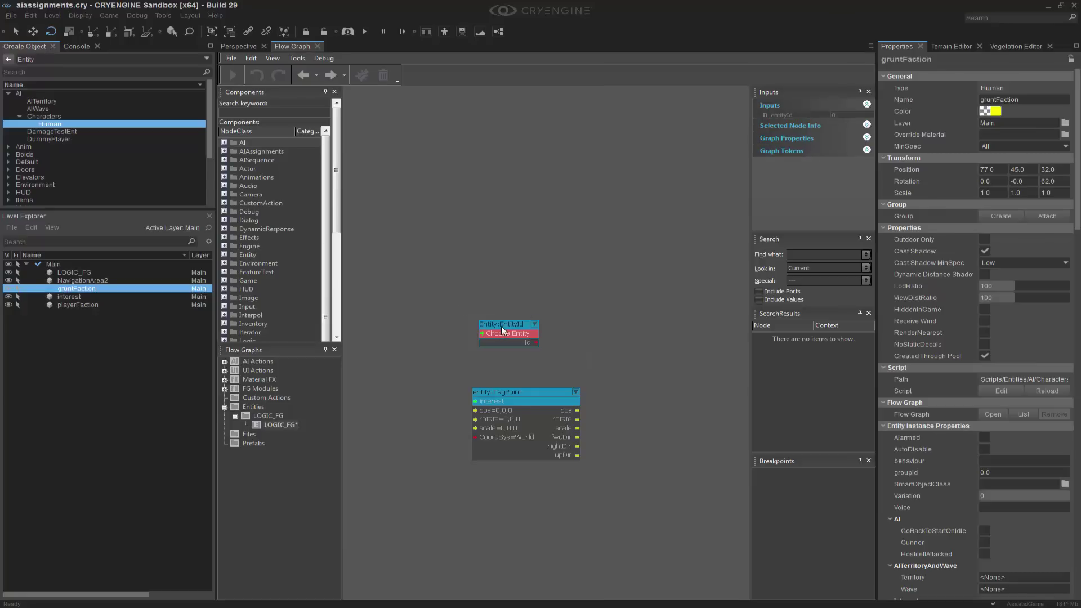
right_click(503, 330)
left_click(538, 333)
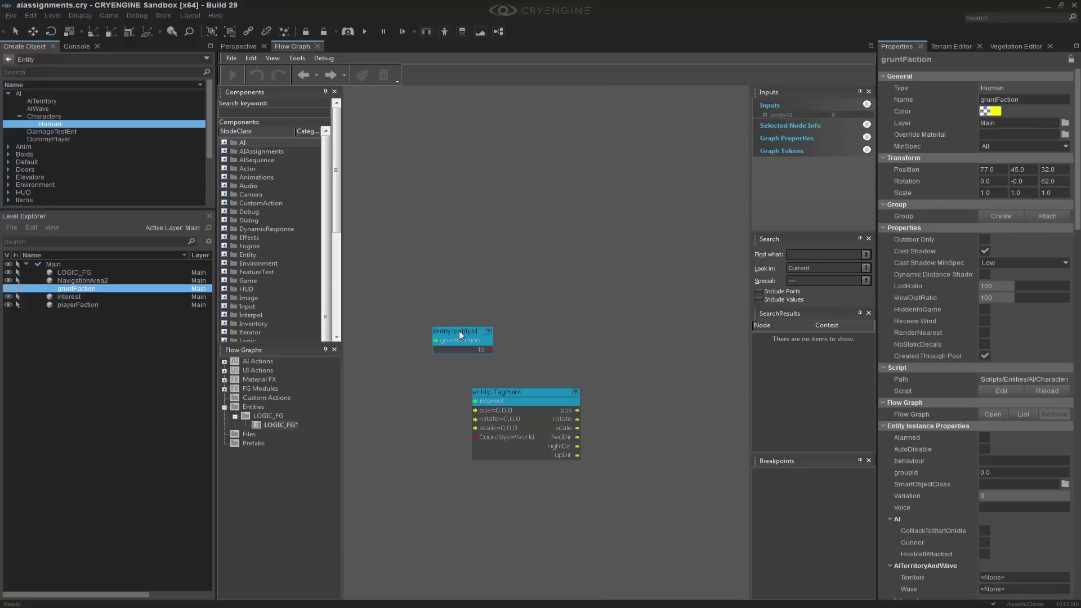
Delete the TagPoint node and paste two copies of the gruntFaction EntityId node, stacked below the original
key("Delete")
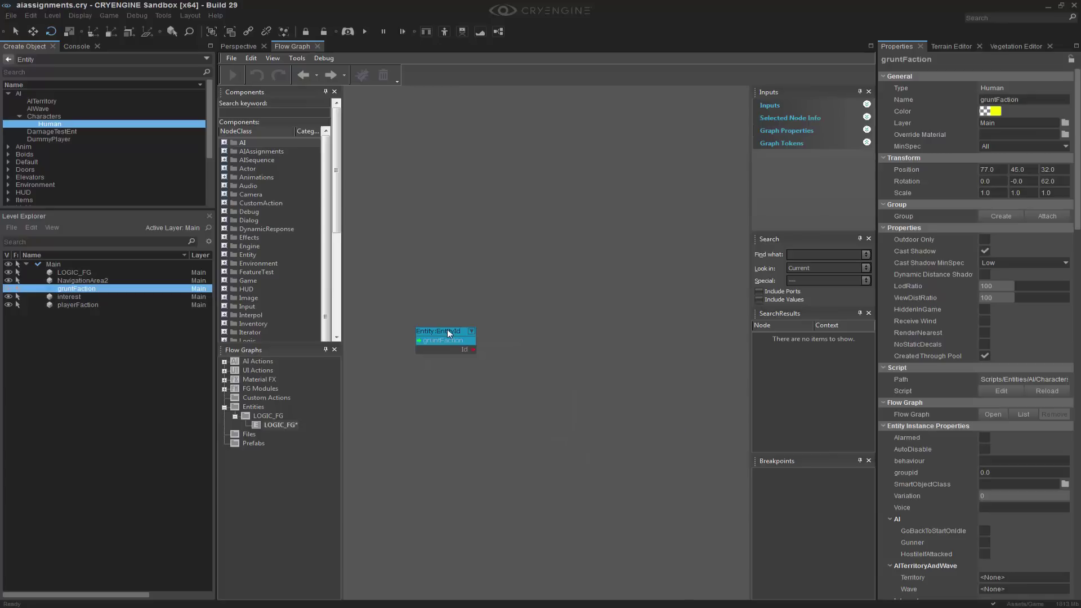
key("ctrl+v")
left_click_drag(498, 347, 432, 400)
key("ctrl+v")
left_click_drag(514, 406, 450, 457)
left_click_drag(431, 403, 447, 382)
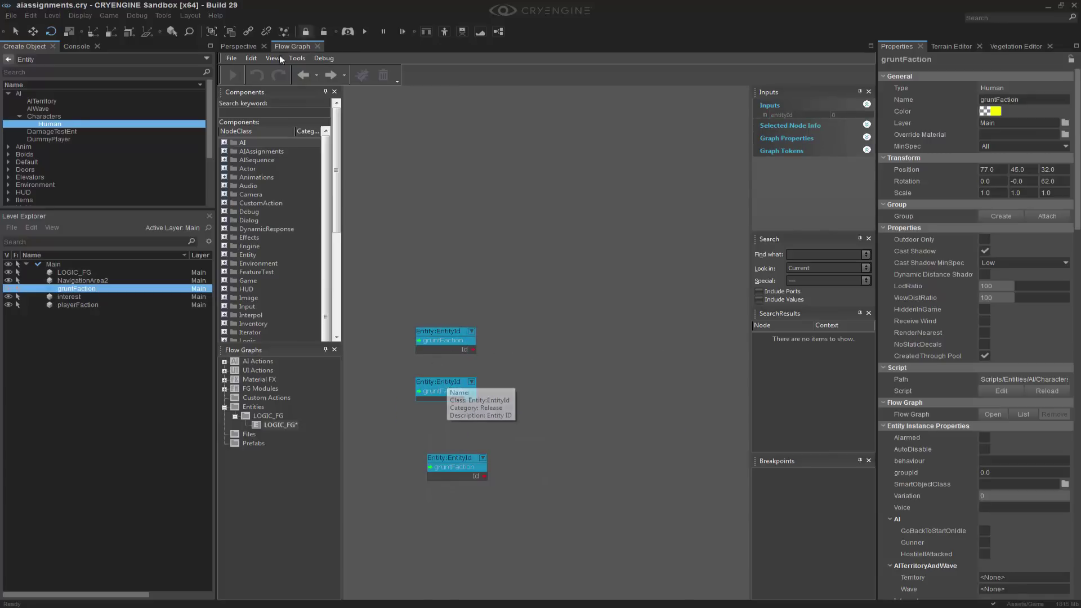
Assign the playerFaction character to the middle EntityId node
left_click(238, 46)
left_click(338, 276)
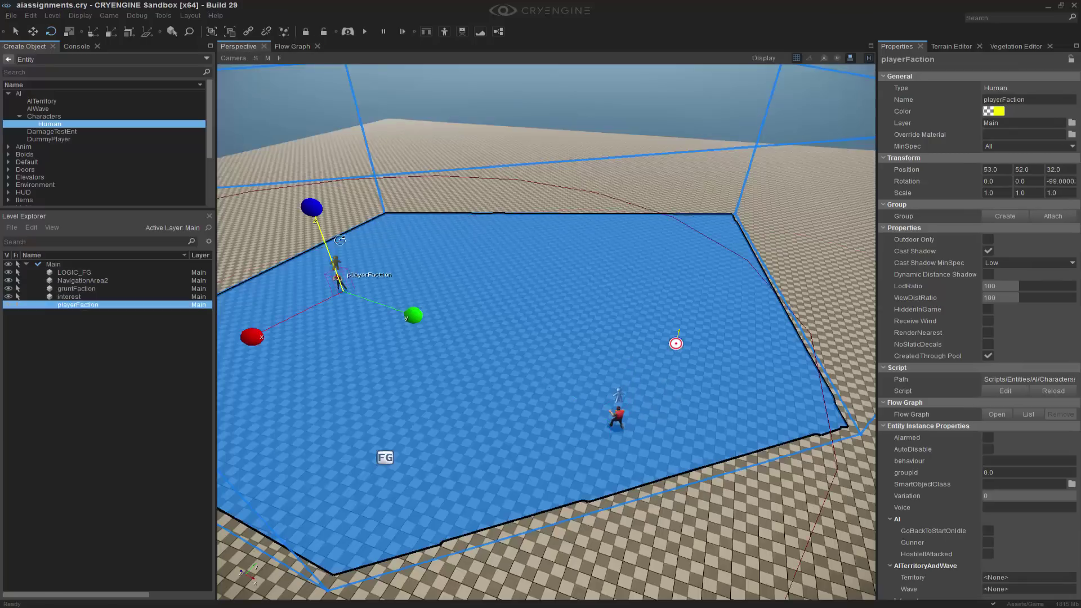
left_click(303, 47)
right_click(444, 383)
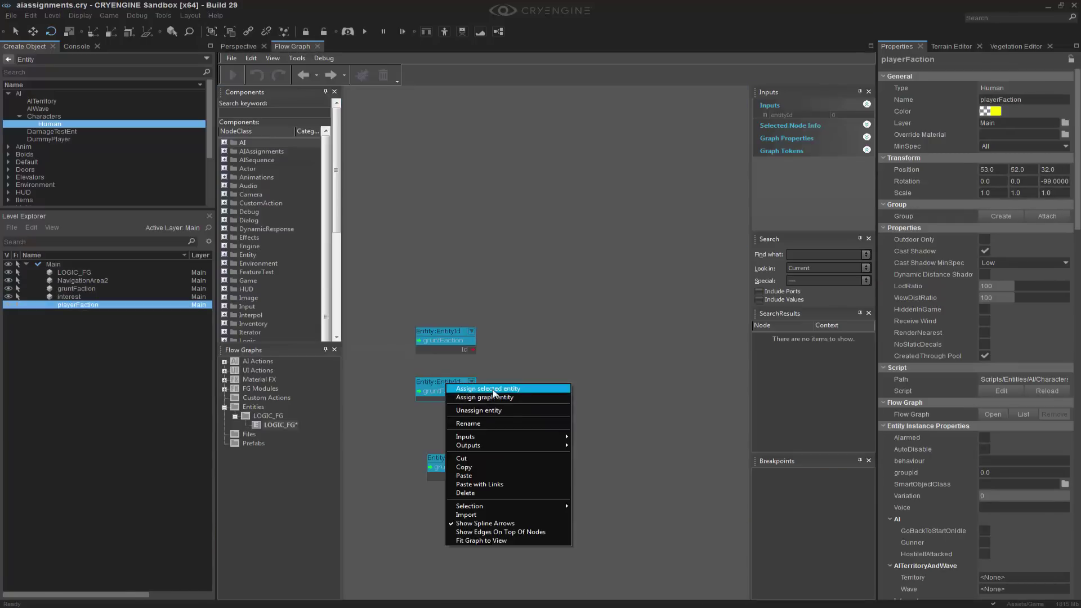
left_click(485, 388)
Assign the interest tag point to the lowest EntityId node and line that node up under the other two
left_click(243, 46)
left_click(676, 343)
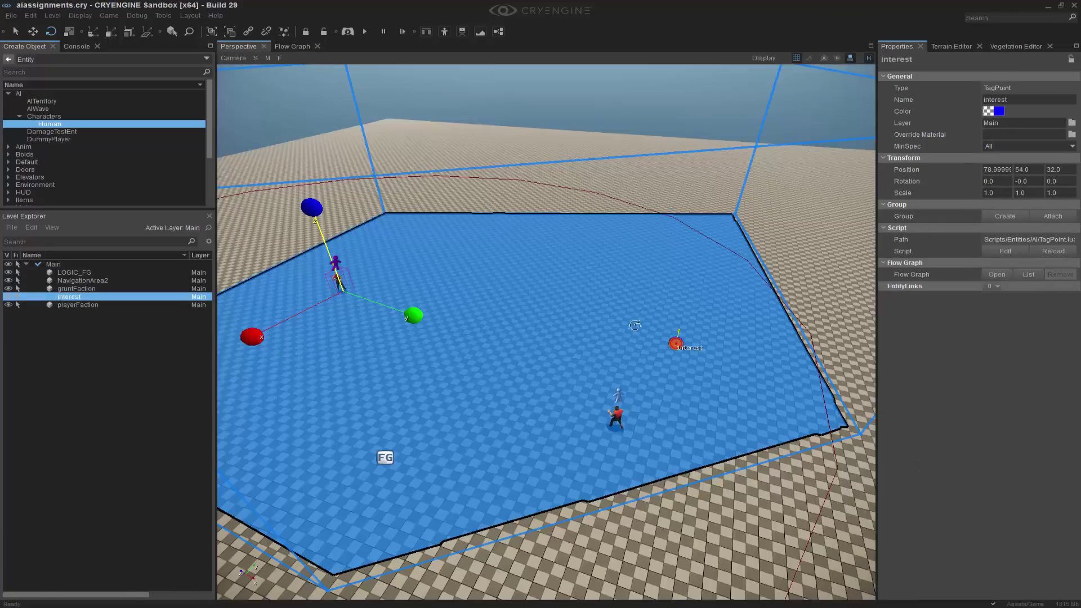
left_click(307, 50)
right_click(464, 460)
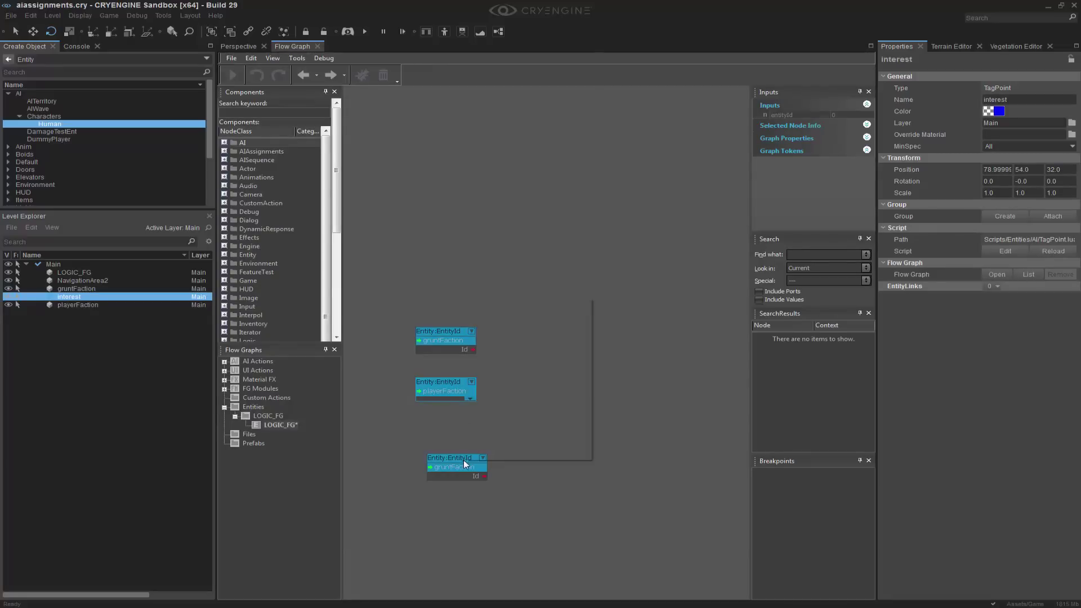
left_click(505, 302)
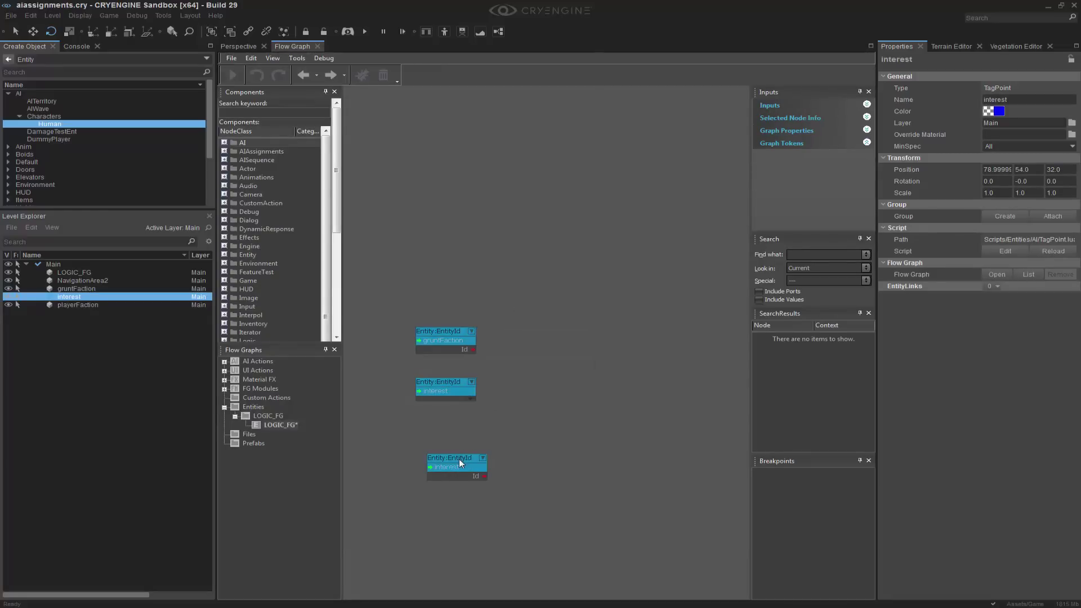
left_click_drag(459, 458, 448, 431)
Add an Entity:GetPos node to the flow graph and place it beside the lowest EntityId node
right_click(453, 432)
left_click(575, 438)
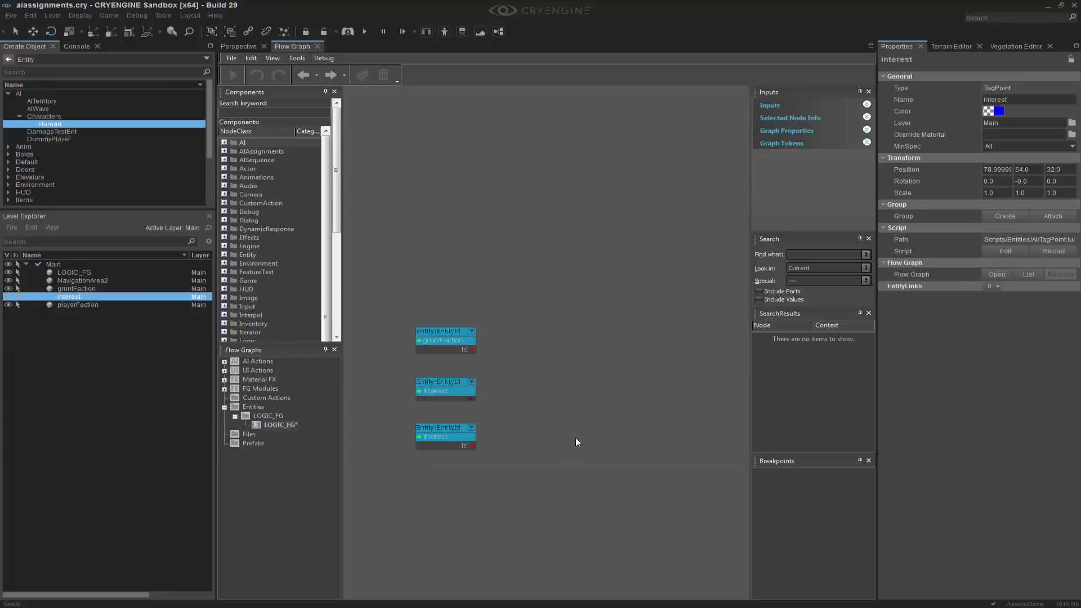
type("qa")
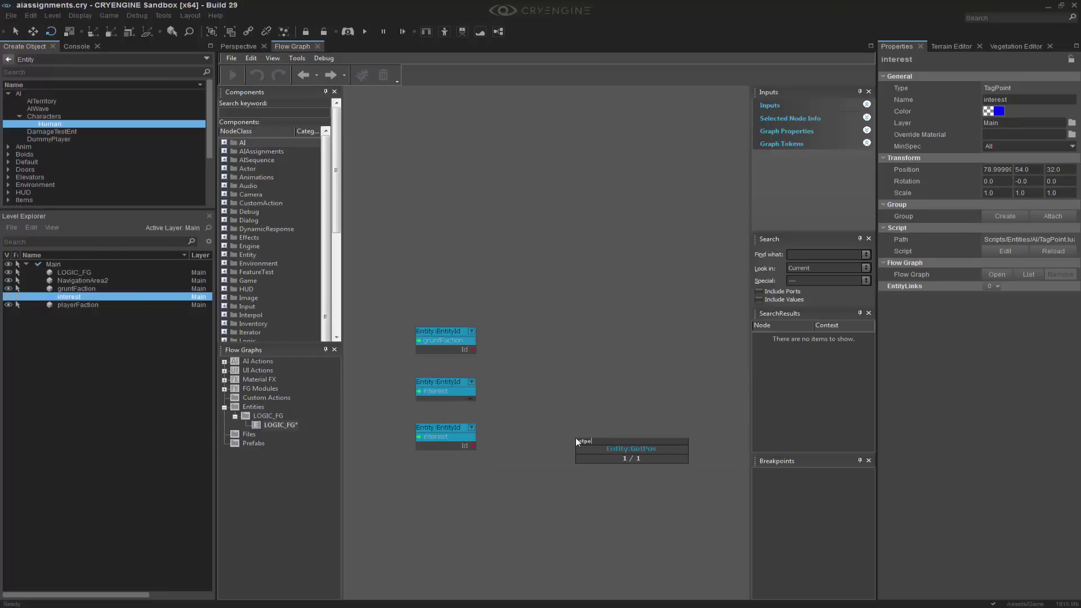
key("Return")
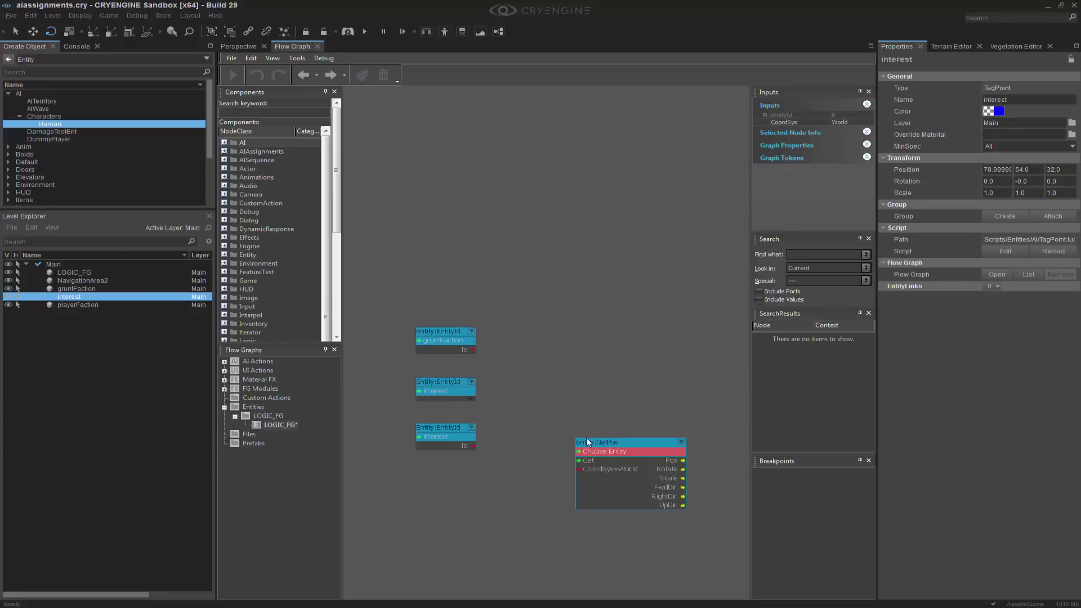
left_click_drag(608, 441, 543, 427)
Connect the lowest interest node's Id output to the GetPos entity input, and move that EntityId node further down
middle_click_drag(583, 367, 482, 310)
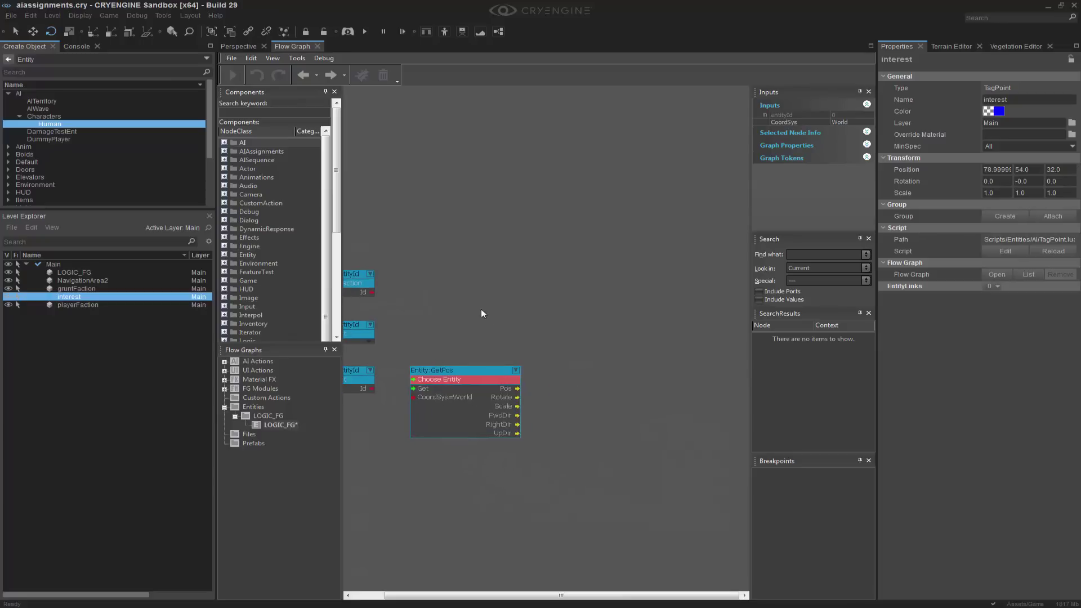
left_click_drag(371, 388, 424, 380)
middle_click_drag(483, 291, 573, 284)
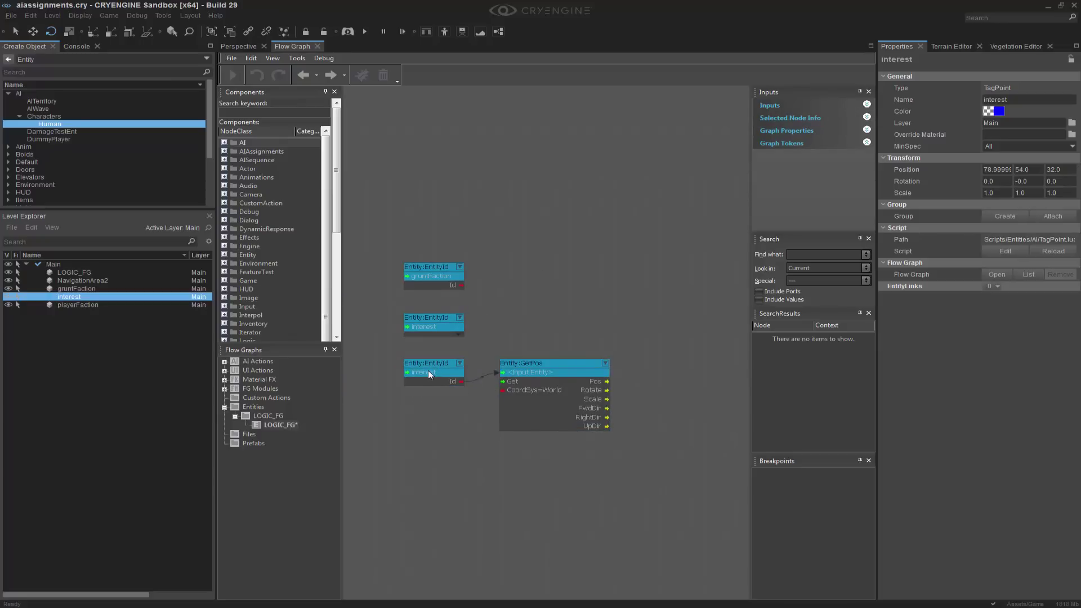
left_click_drag(427, 370, 433, 421)
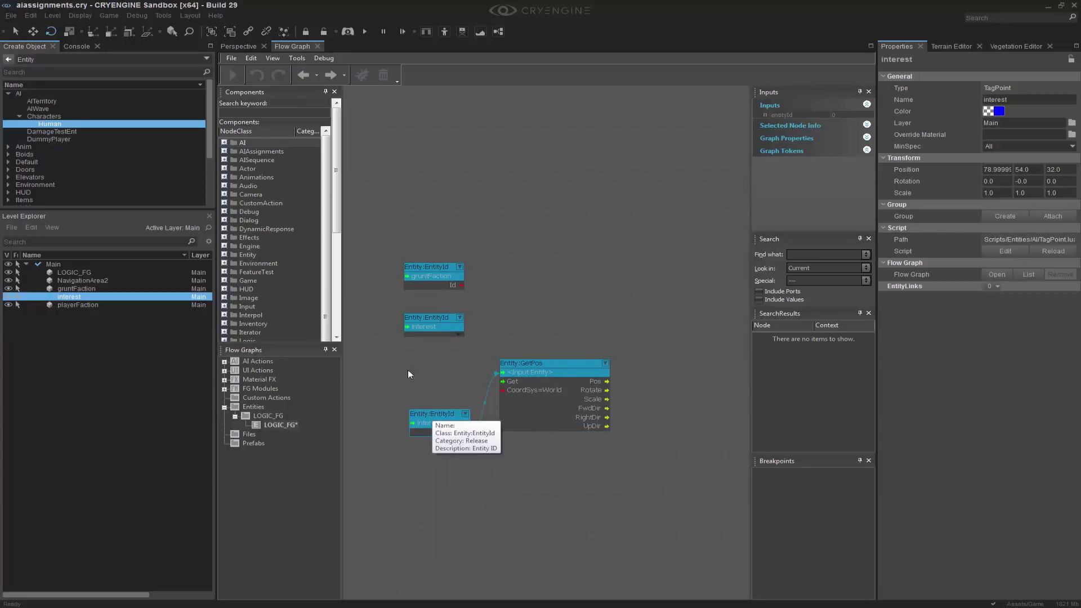
right_click_drag(510, 392, 474, 431)
right_click_drag(482, 353, 526, 352)
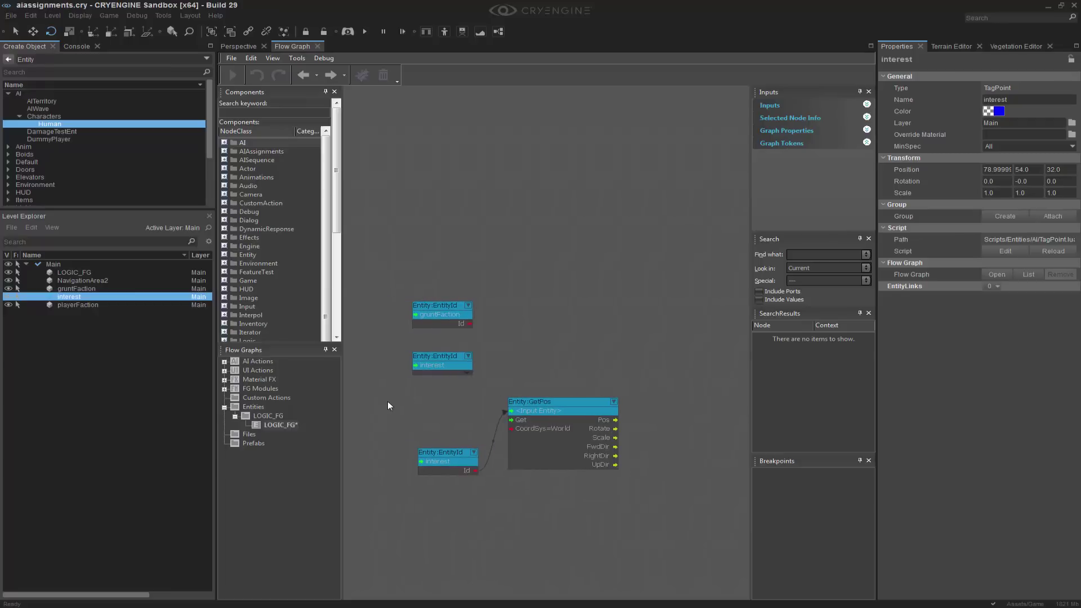
Add a Game:Start node above the lowest interest node and connect its output to the Get input of GetPos
right_click(388, 401)
left_click(428, 441)
right_click_drag(466, 388, 545, 399)
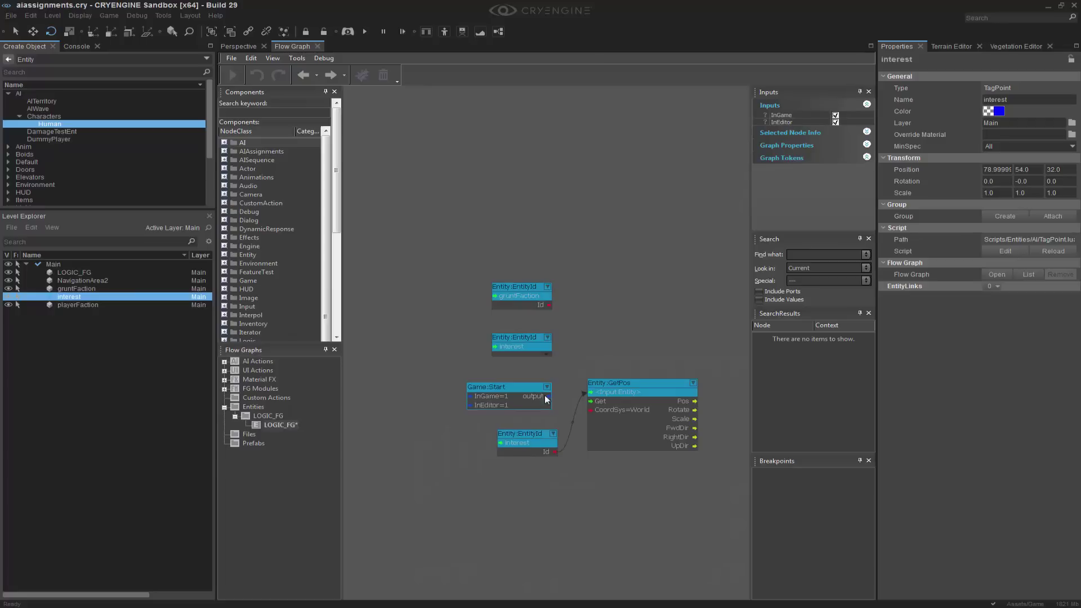
left_click_drag(592, 403, 592, 403)
left_click_drag(518, 385, 515, 381)
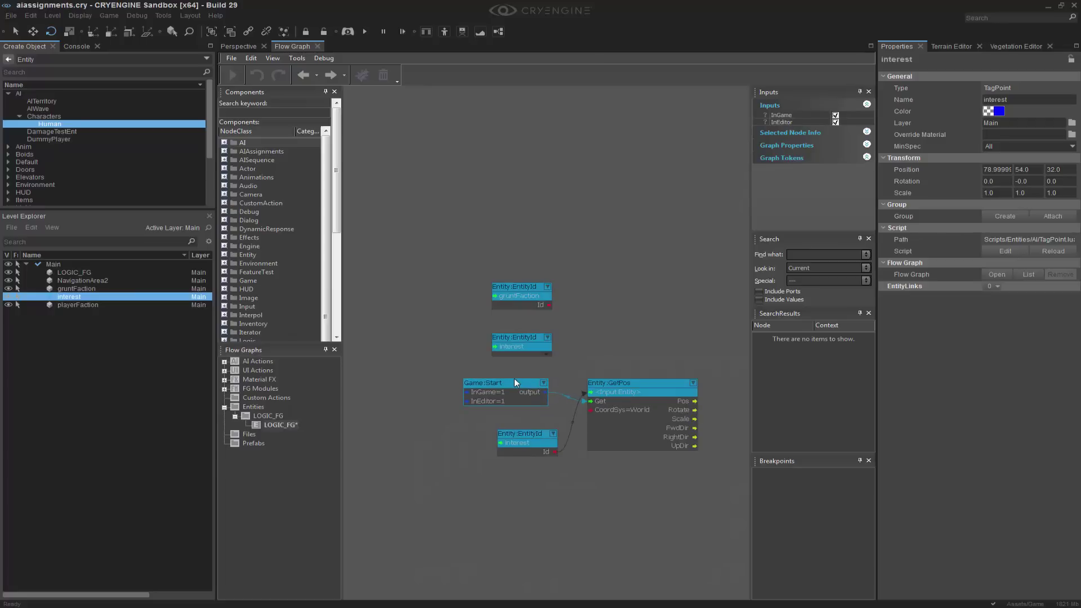
right_click_drag(670, 324, 549, 319)
left_click(550, 322)
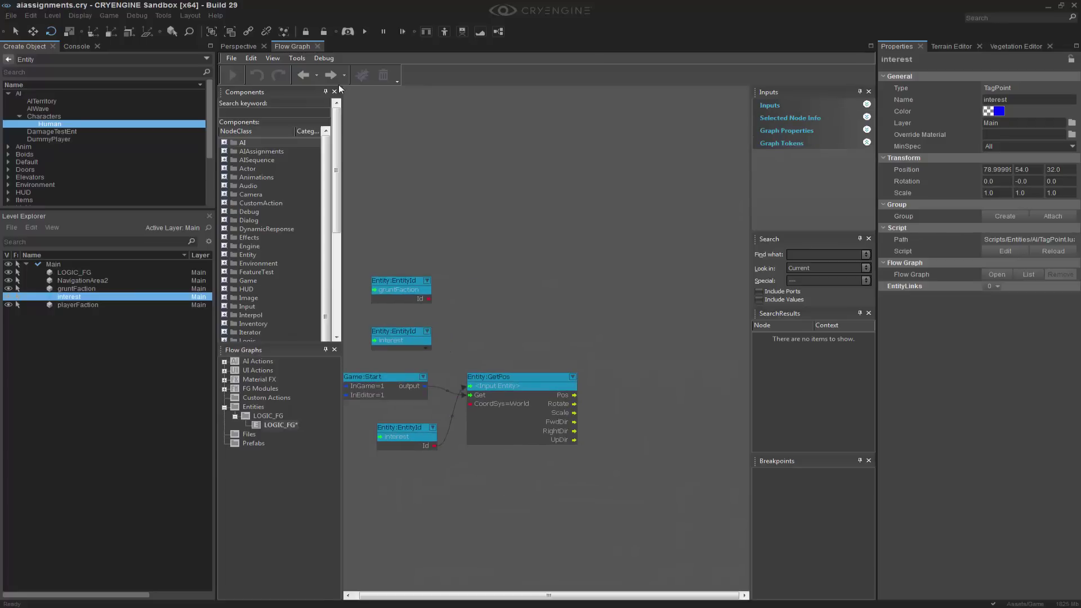
Run the AI/physics simulation, check the flow graph and the characters in the level, and stop the simulation
left_click(252, 46)
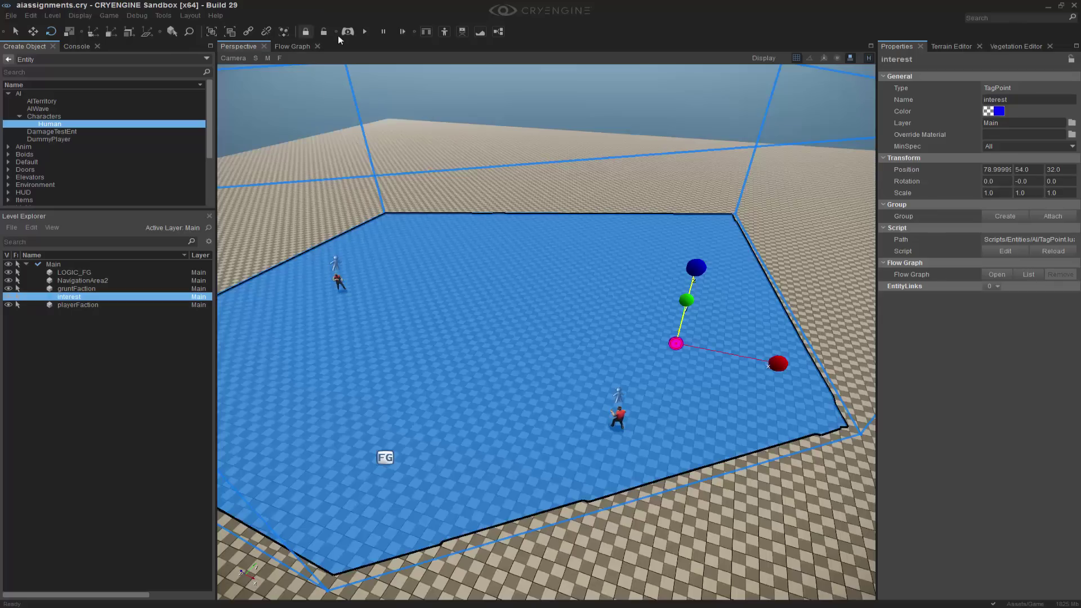
left_click(363, 32)
left_click(292, 47)
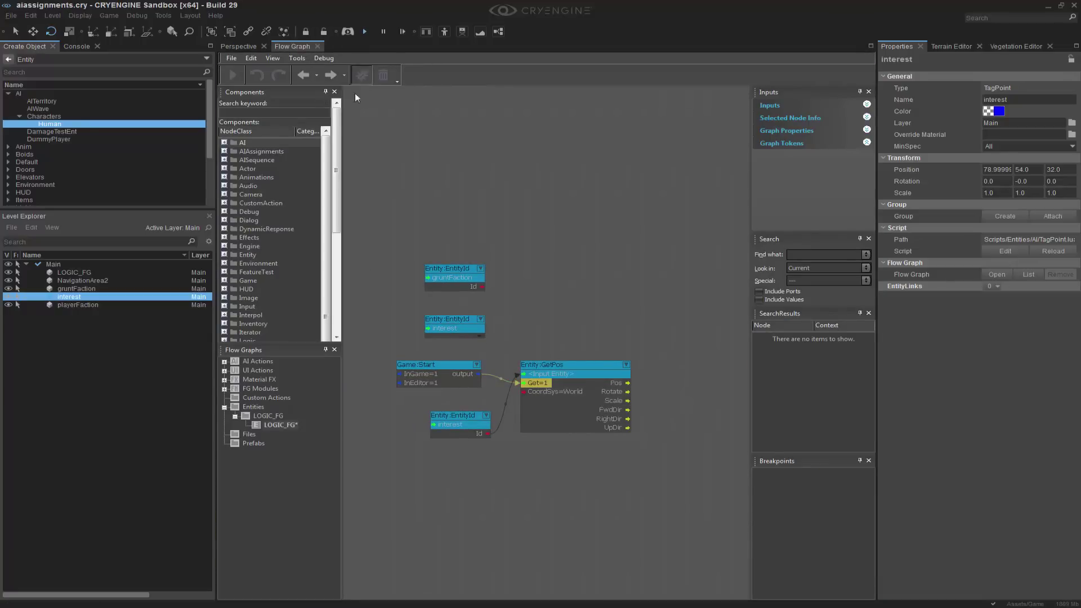
left_click(244, 48)
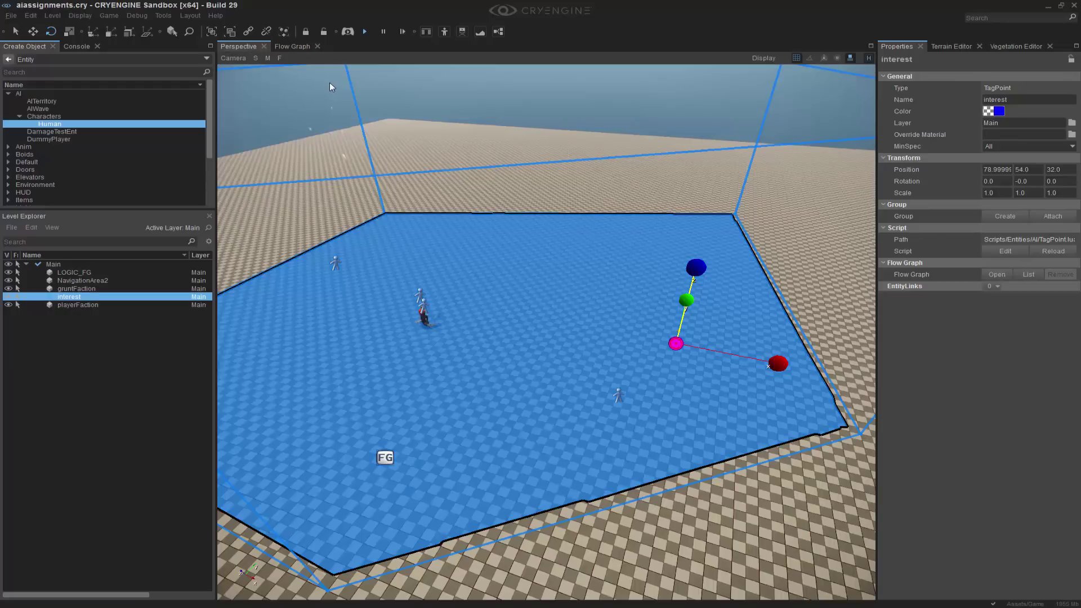
left_click(364, 31)
right_click_drag(636, 532, 614, 519)
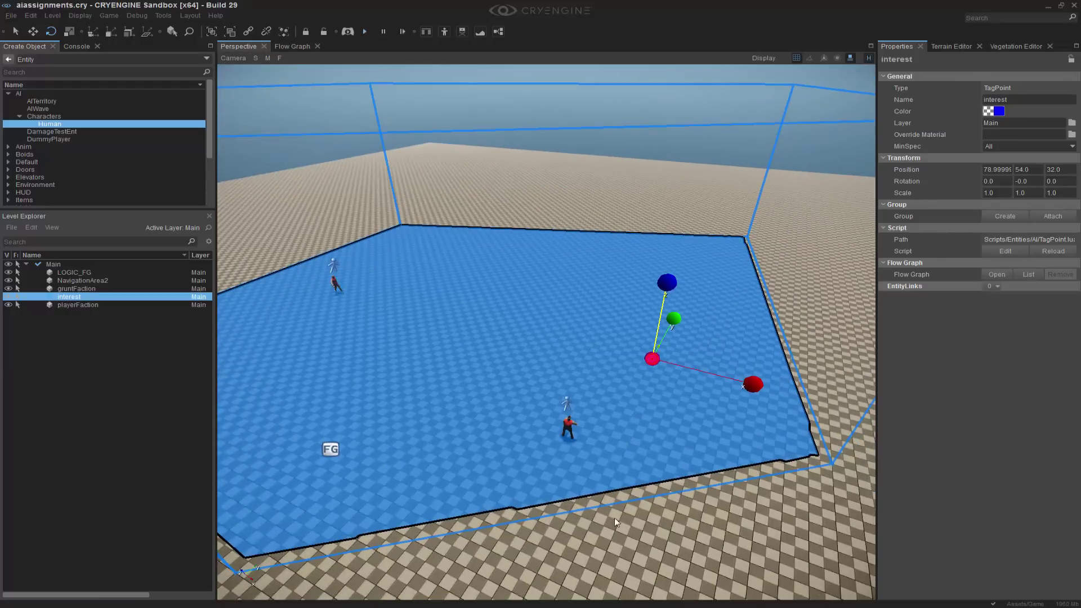
Clear the selection, collapse the AI entity category and expand the Physics category in the list of creatable entities
left_click(582, 425)
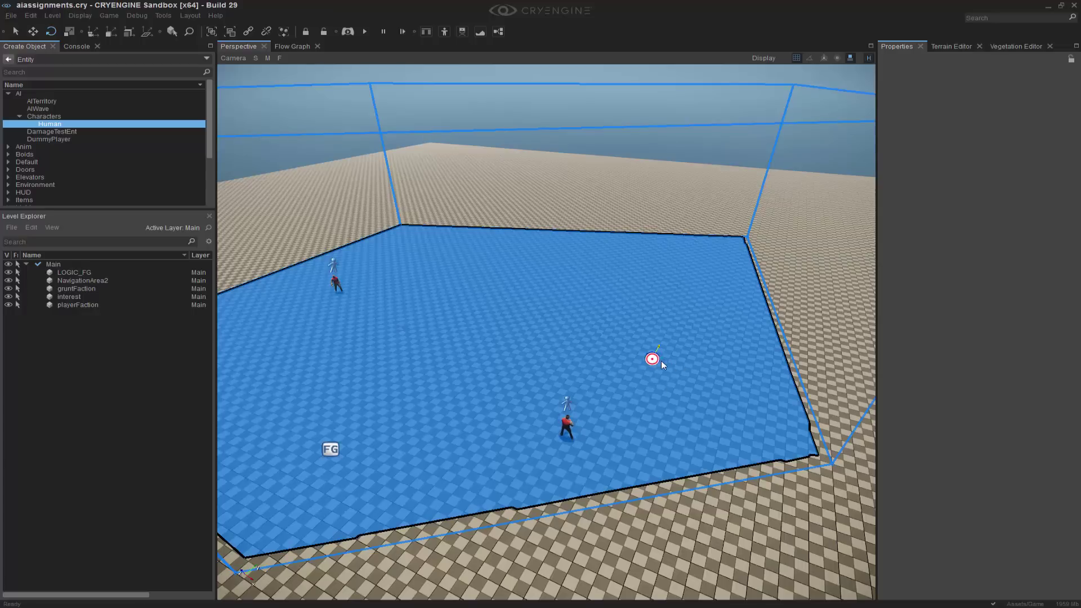
left_click(8, 94)
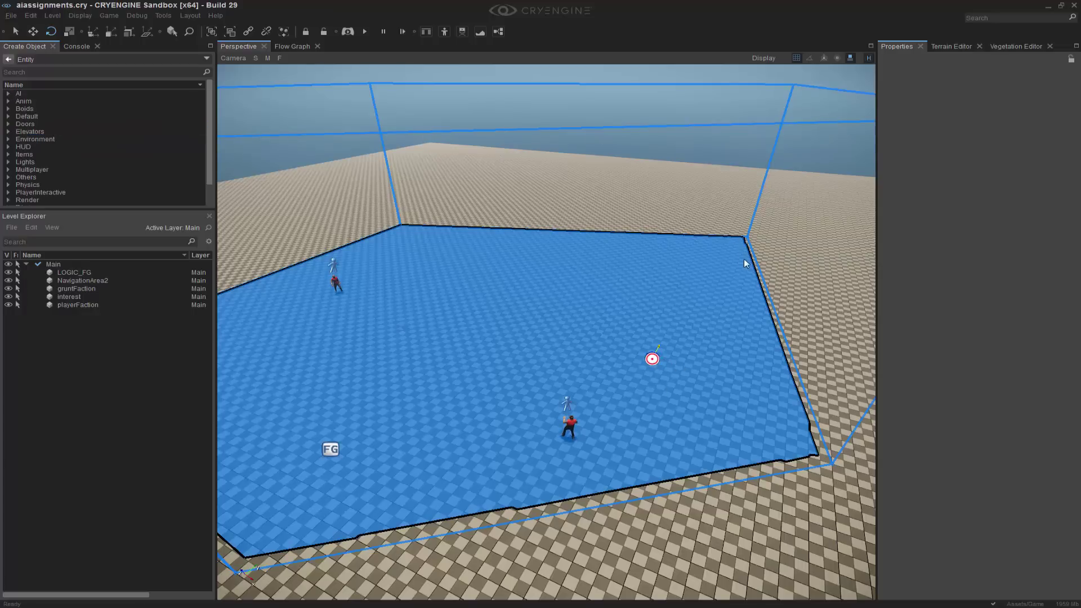
right_click_drag(677, 268, 677, 269)
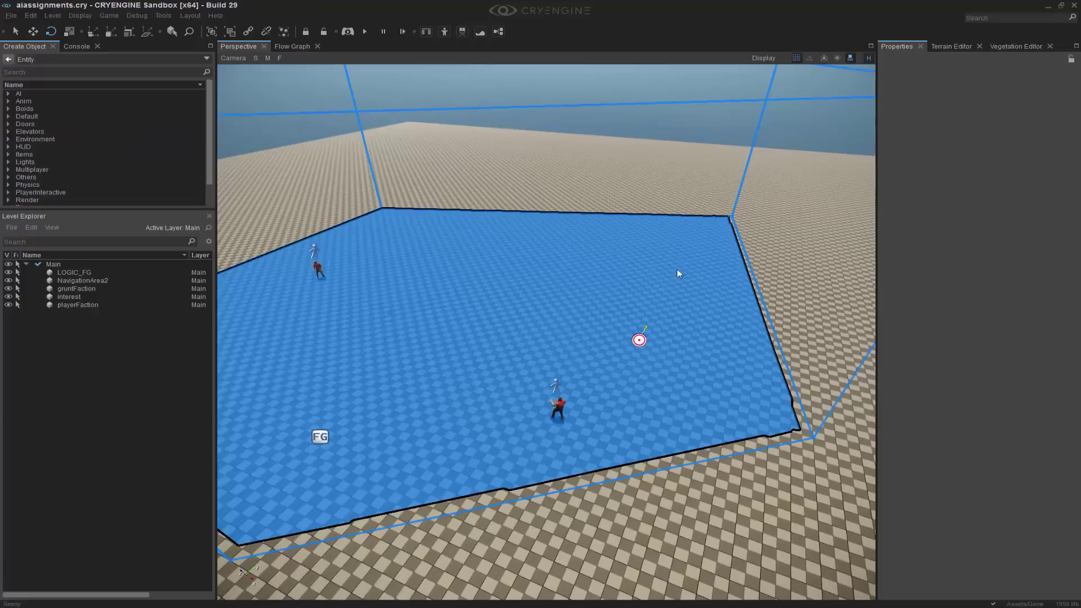
left_click(8, 116)
left_click(8, 118)
scroll(44, 133, "down", 1)
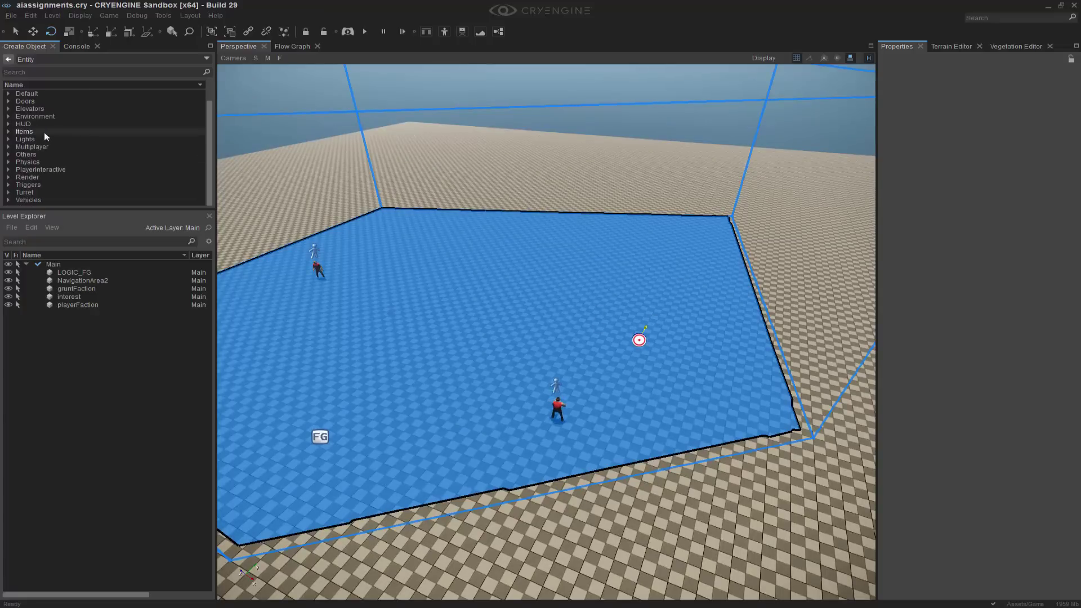
left_click(9, 163)
scroll(73, 156, "down", 3)
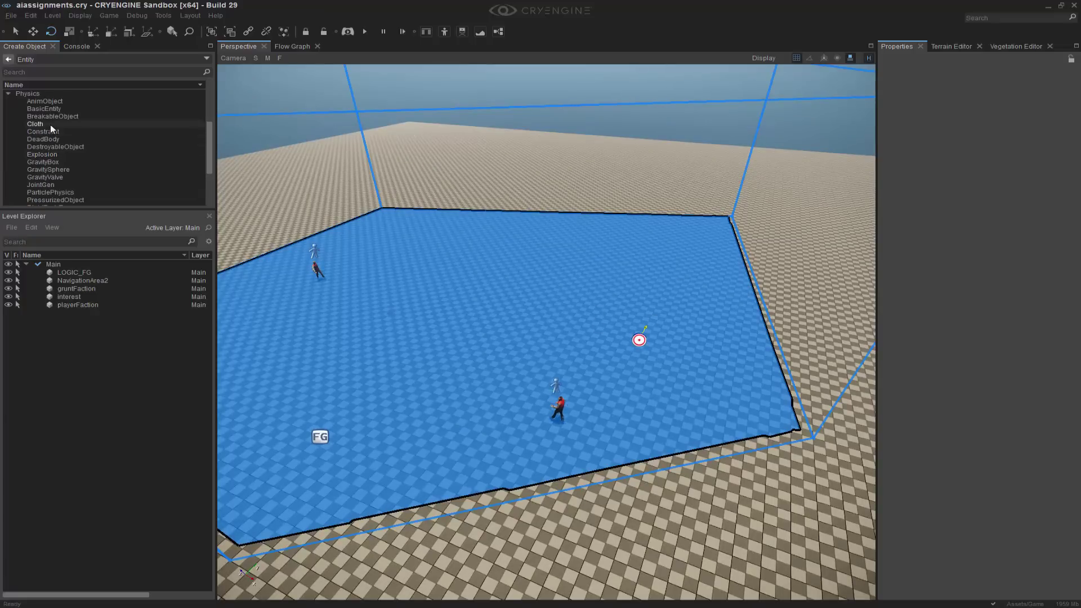
Place a BasicEntity sphere at the interest tag point in the level and deselect it
left_click(46, 110)
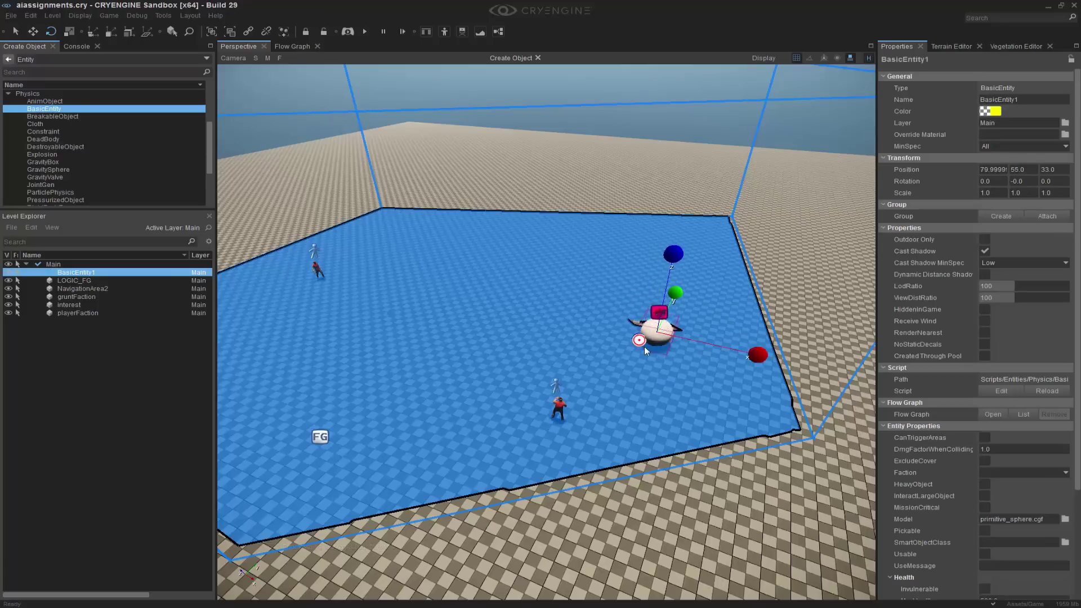
left_click(642, 352)
right_click_drag(651, 301, 758, 269)
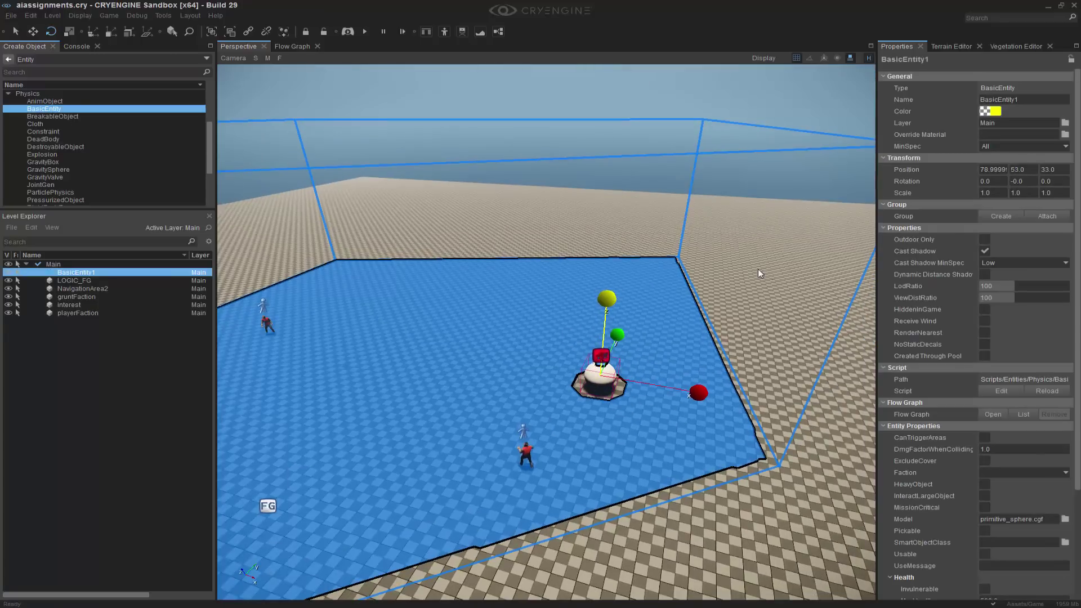
left_click(681, 333)
middle_click_drag(681, 334, 660, 327)
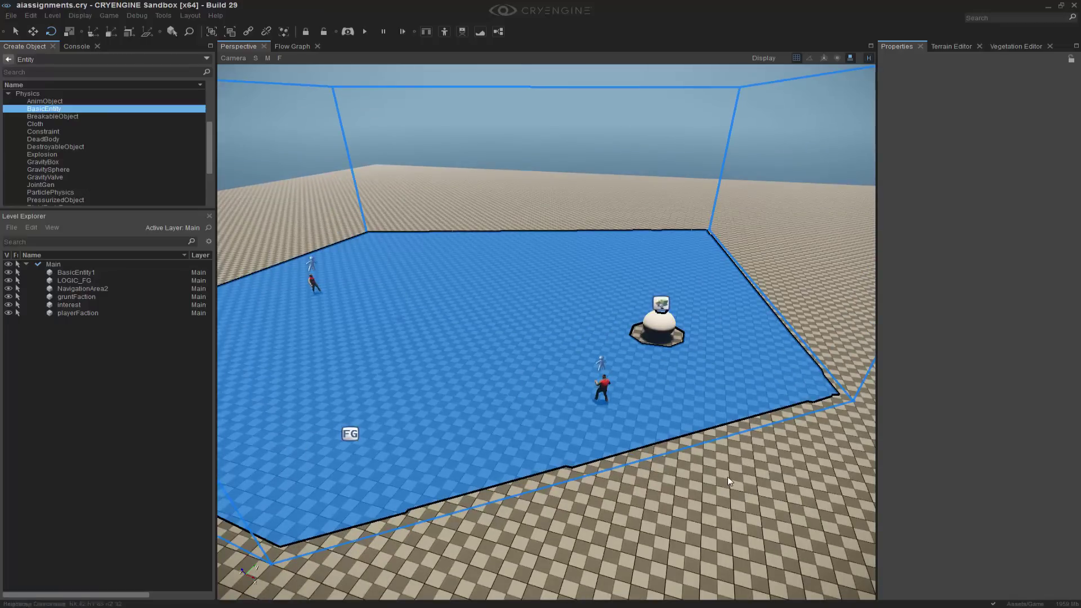
Add an AIAssignments:DefendArea node to the LOGIC_FG flow graph, across from the gruntFaction EntityId node
left_click(299, 46)
right_click_drag(586, 275, 639, 214)
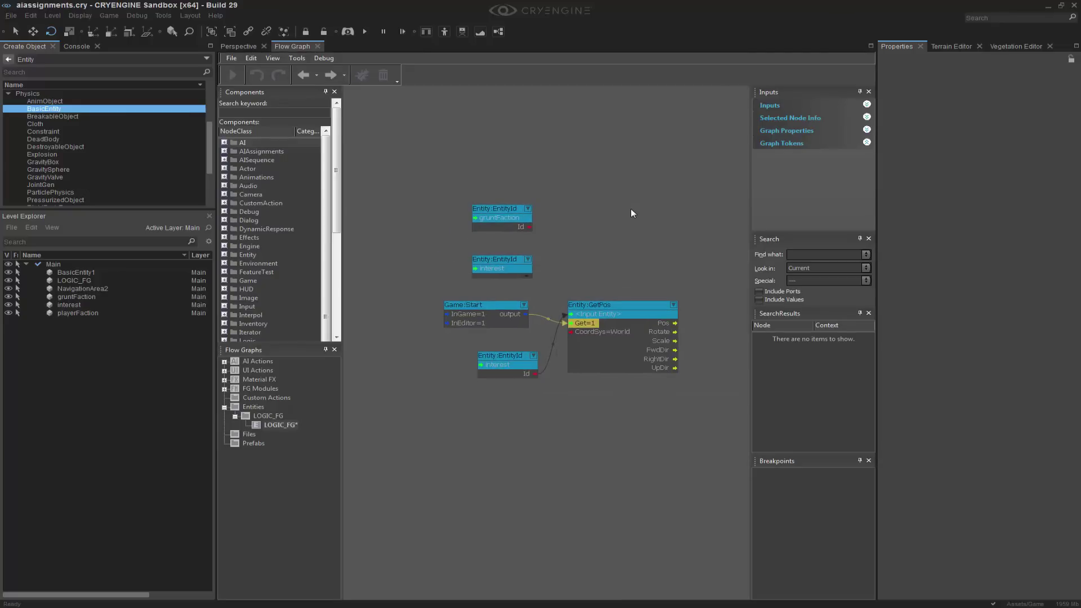
left_click(224, 152)
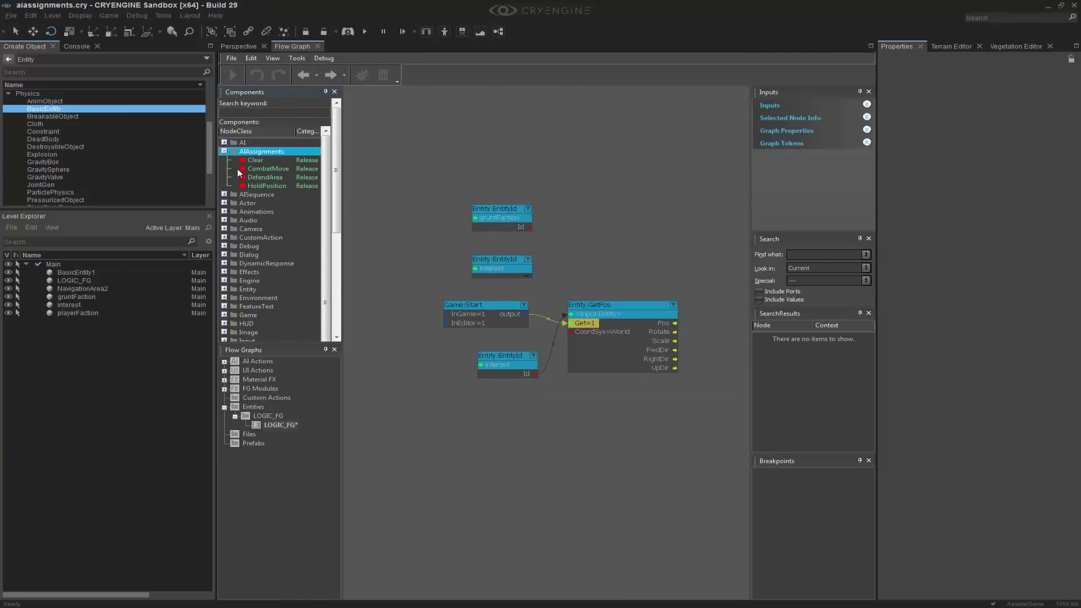
left_click_drag(266, 178, 678, 209)
right_click_drag(627, 185, 522, 166)
left_click_drag(626, 190, 576, 187)
right_click_drag(495, 181, 501, 187)
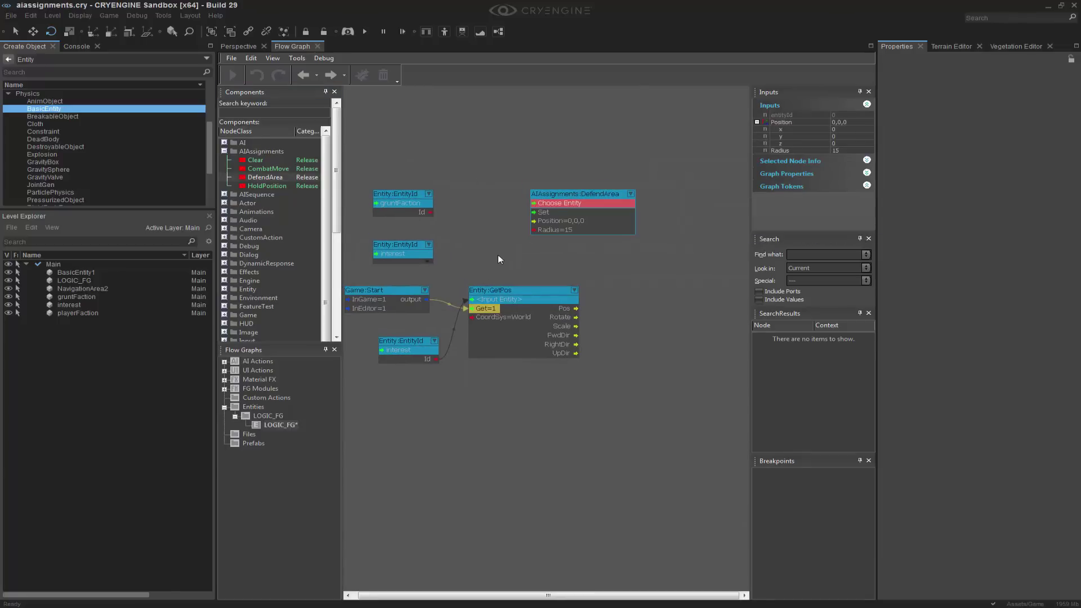
left_click(496, 253)
Connect the gruntFaction node's Id output to the DefendArea entity input and move DefendArea farther away from it
left_click(431, 212)
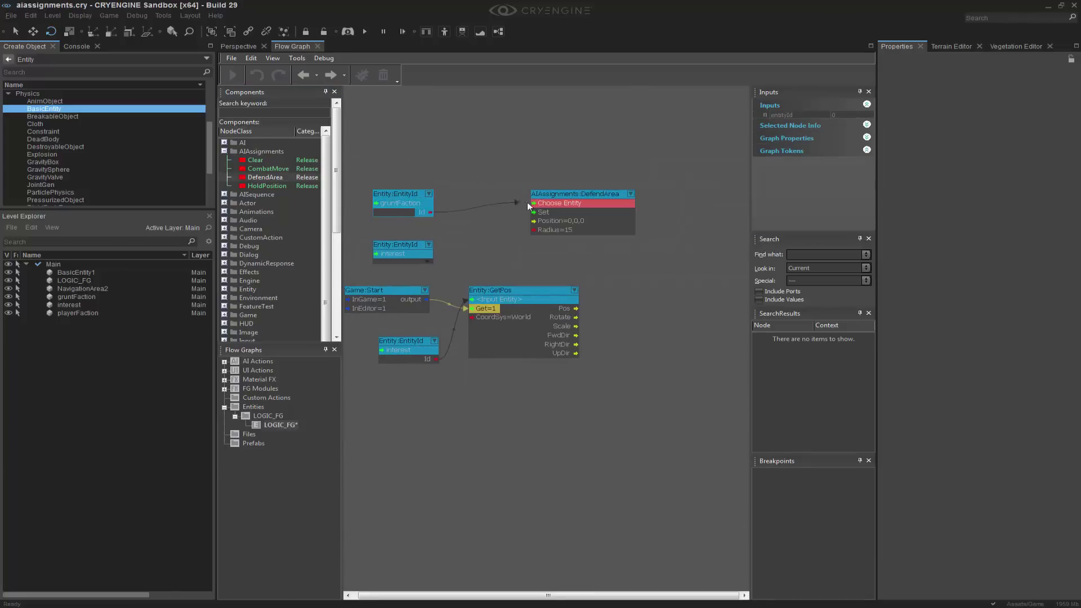
left_click_drag(544, 204, 684, 193)
scroll(486, 211, "up", 2)
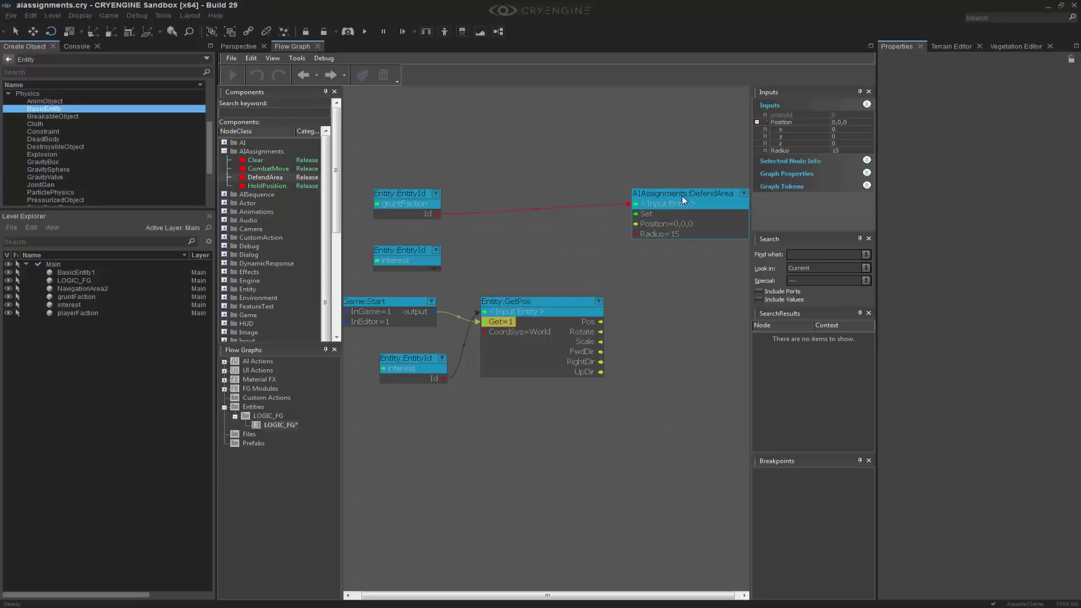
right_click_drag(596, 179, 568, 171)
left_click(569, 171)
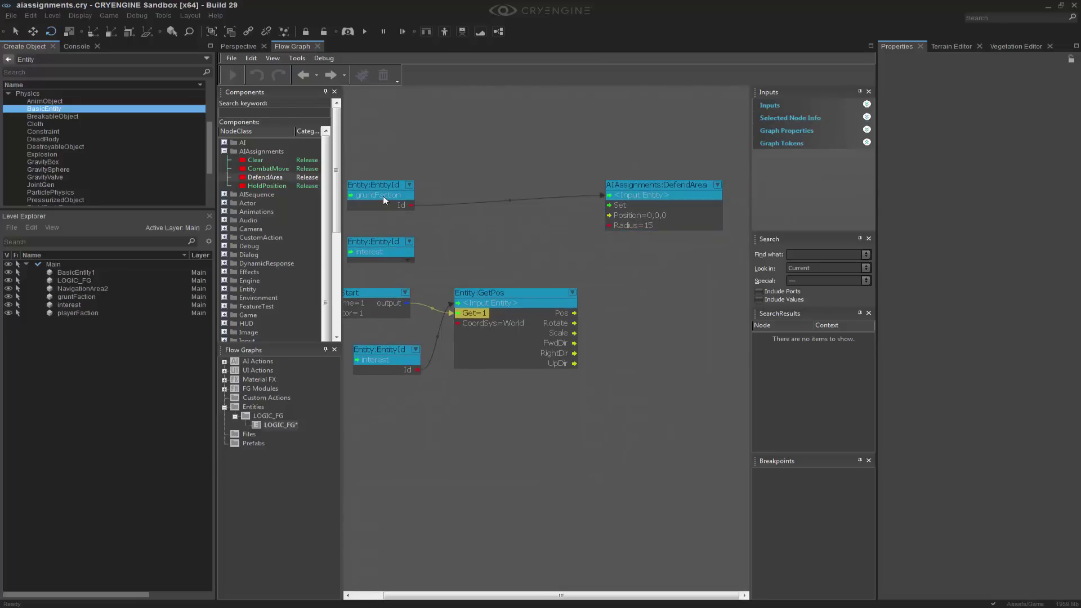
Delete the unconnected EntityId node between the gruntFaction and Game:Start nodes
right_click_drag(455, 253, 488, 235)
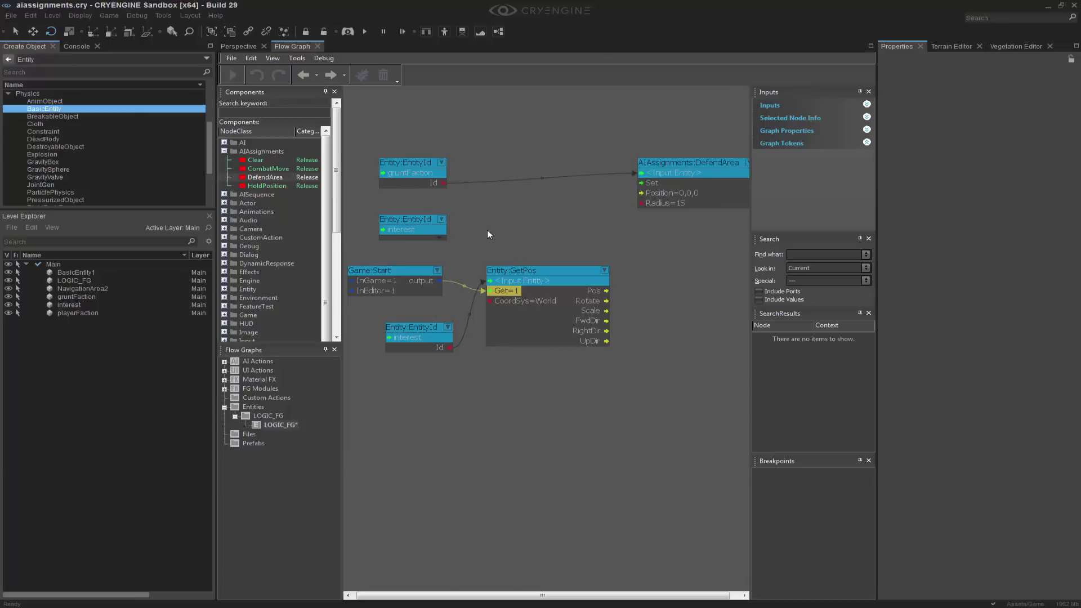
left_click(411, 220)
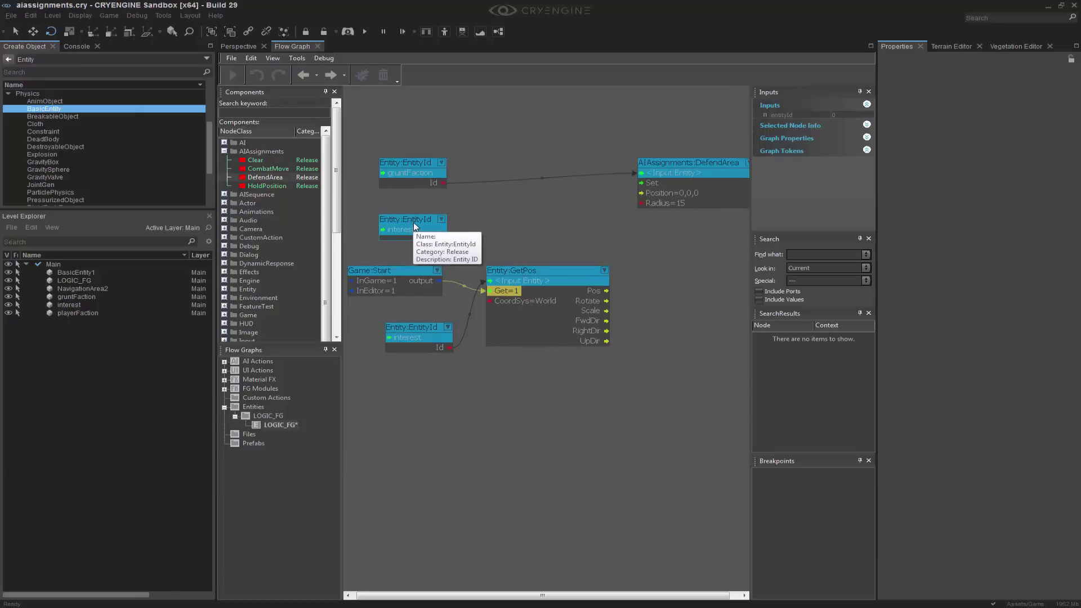
key("Delete")
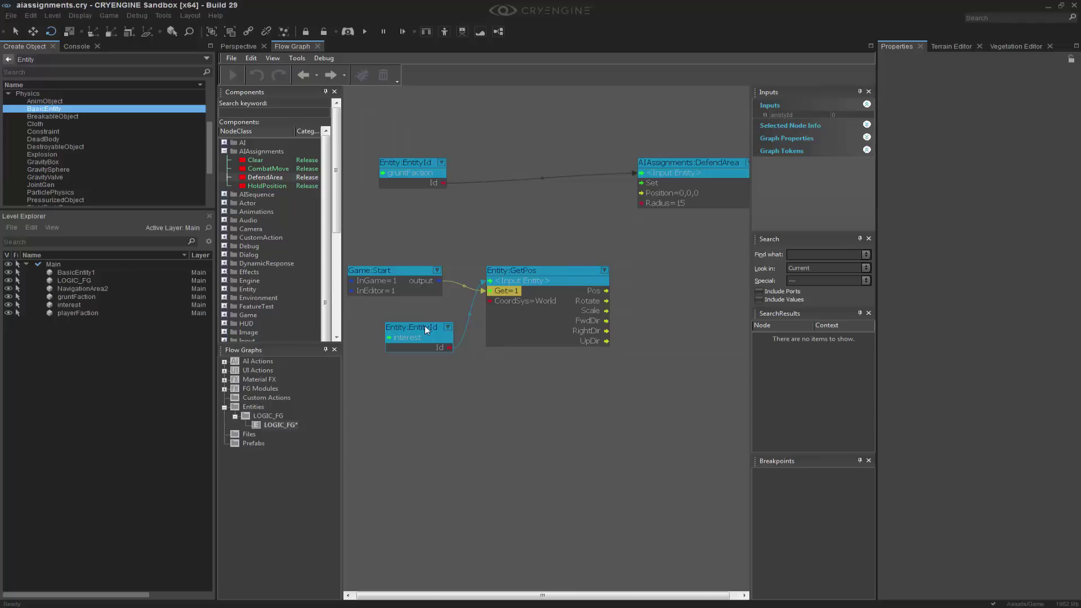
Connect the Entity:GetPos node's Pos output to the Position input of the AIAssignments:DefendArea node
left_click(608, 295)
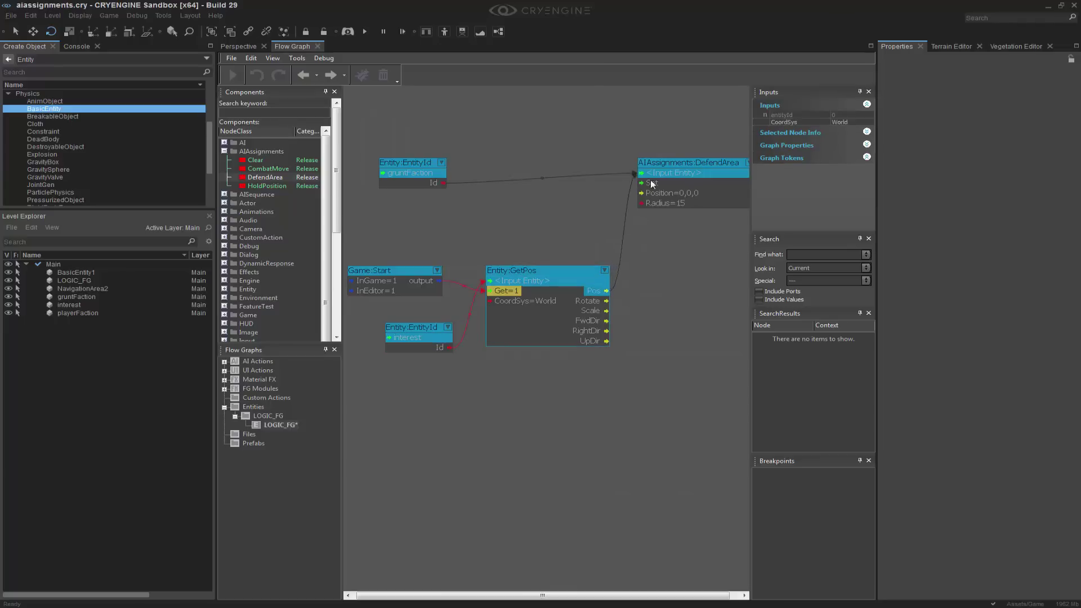
left_click_drag(650, 180, 650, 194)
left_click(568, 225)
right_click_drag(568, 226, 555, 215)
Move the DefendArea and gruntFaction EntityId nodes down, closer to the Game:Start and GetPos nodes
left_click(669, 173)
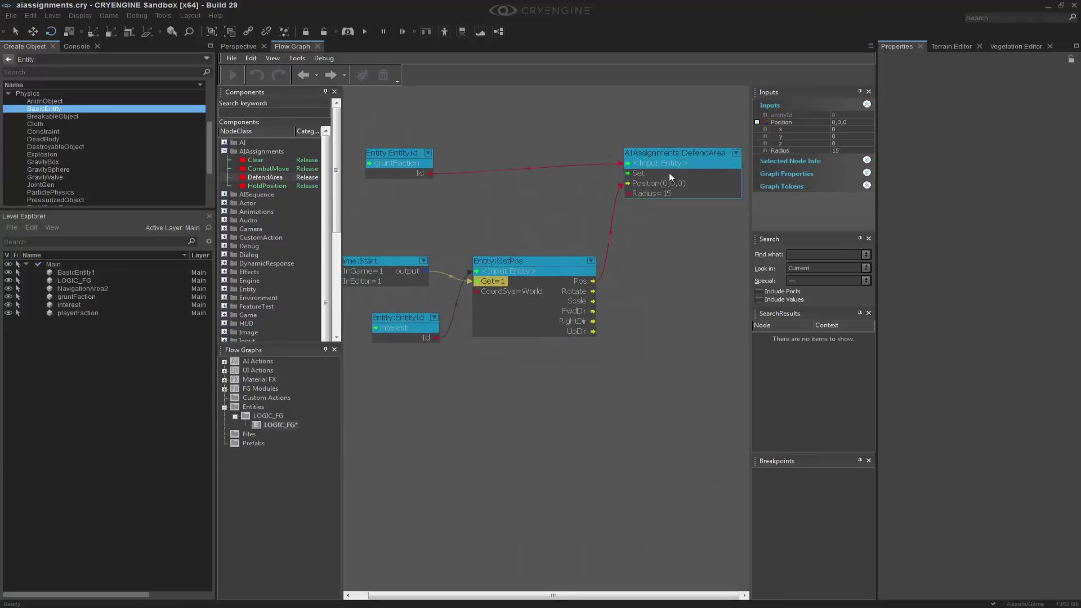
left_click_drag(670, 177, 674, 201)
left_click_drag(407, 153, 400, 208)
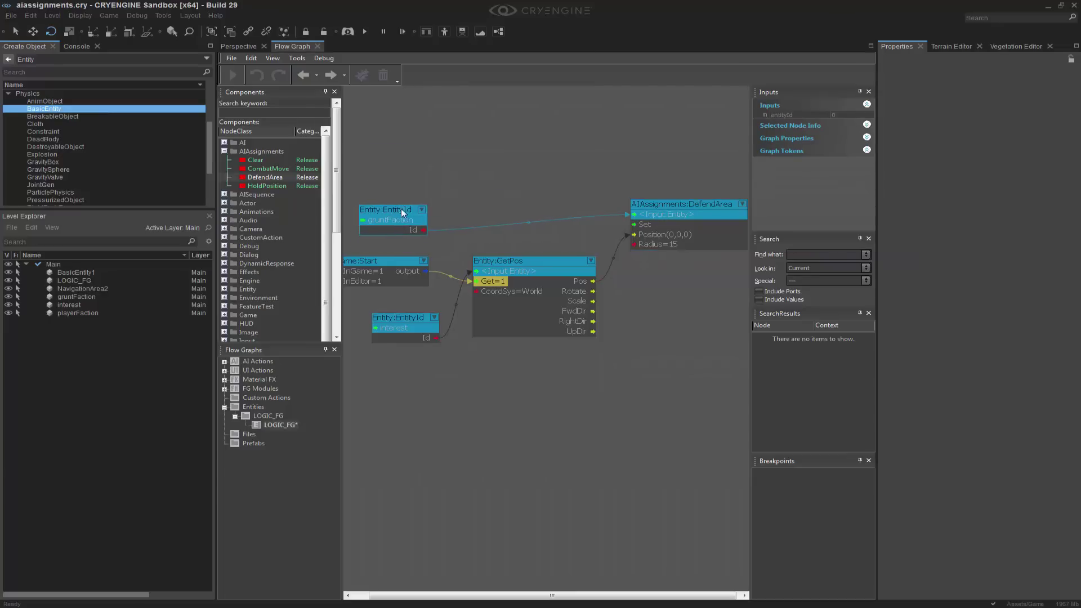
Connect the Game:Start output to the DefendArea Set input and shift the gruntFaction node slightly toward DefendArea
left_click_drag(426, 271, 634, 224)
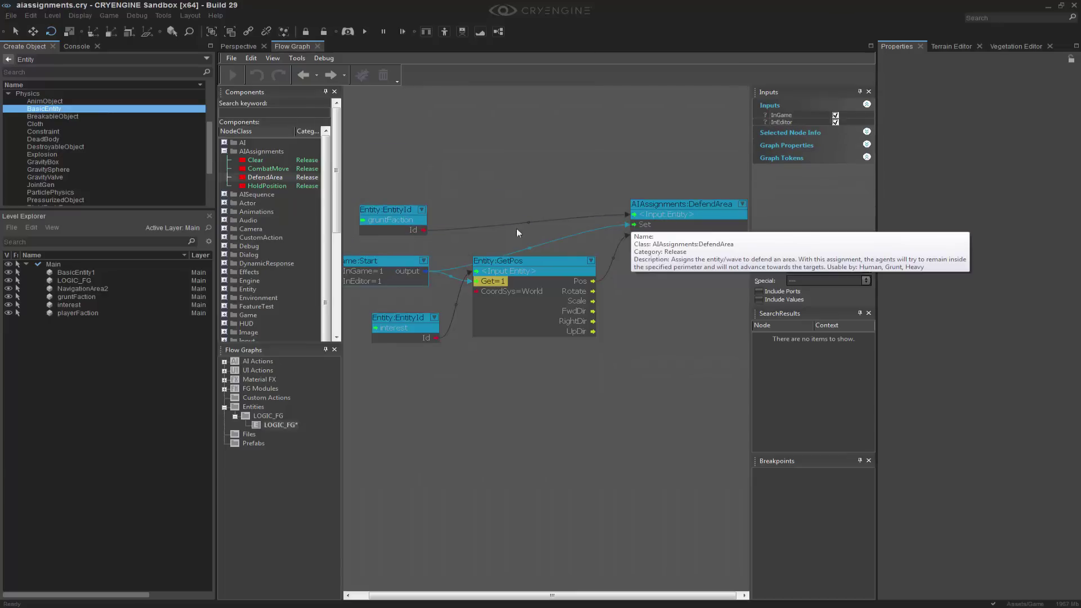
left_click_drag(405, 213, 427, 204)
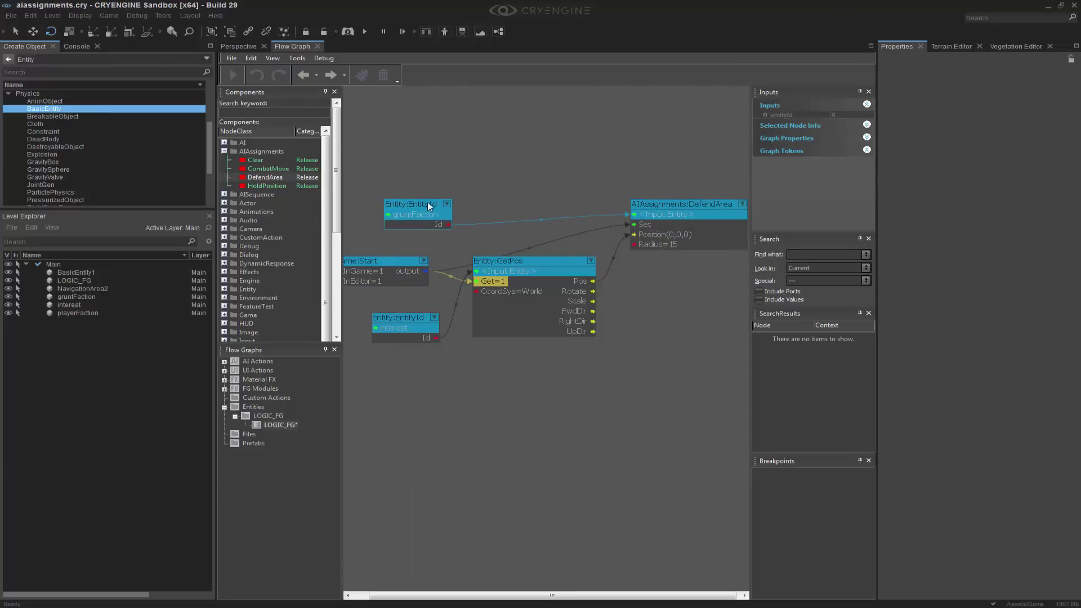
left_click(394, 160)
Dock the Flow Graph window beneath the Perspective viewport and fit its nodes into the smaller space
left_click_drag(296, 45, 586, 388)
scroll(596, 523, "down", 3)
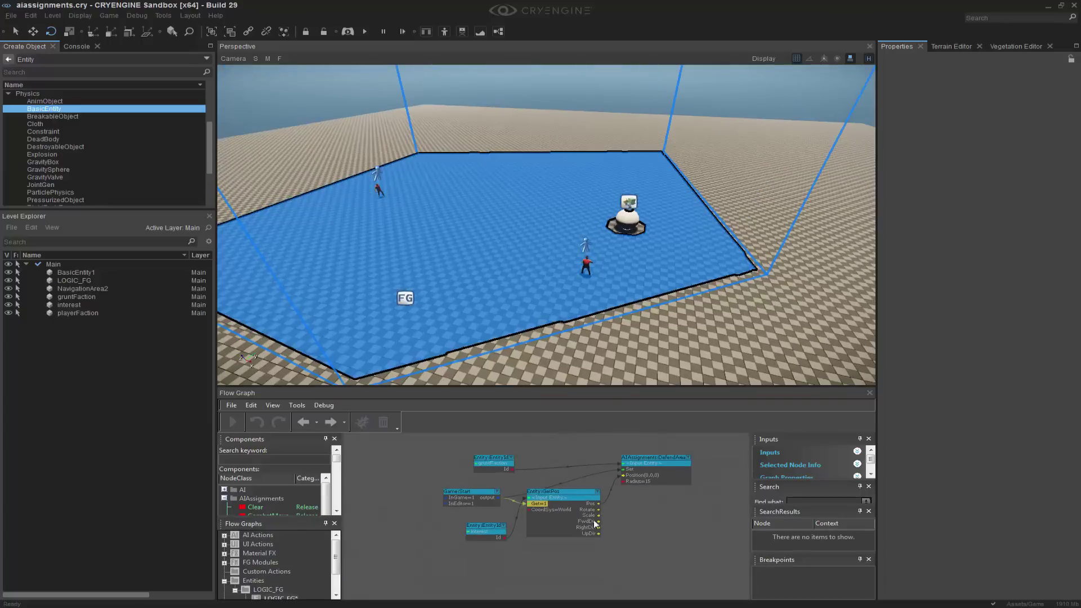
middle_click_drag(594, 521, 580, 529)
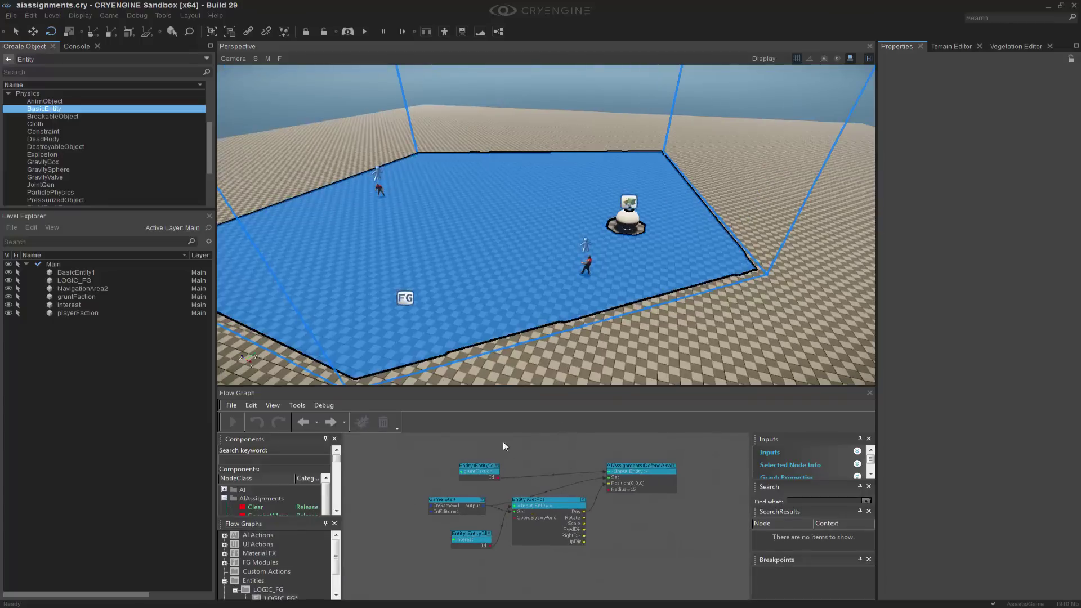
middle_click_drag(575, 460, 560, 434)
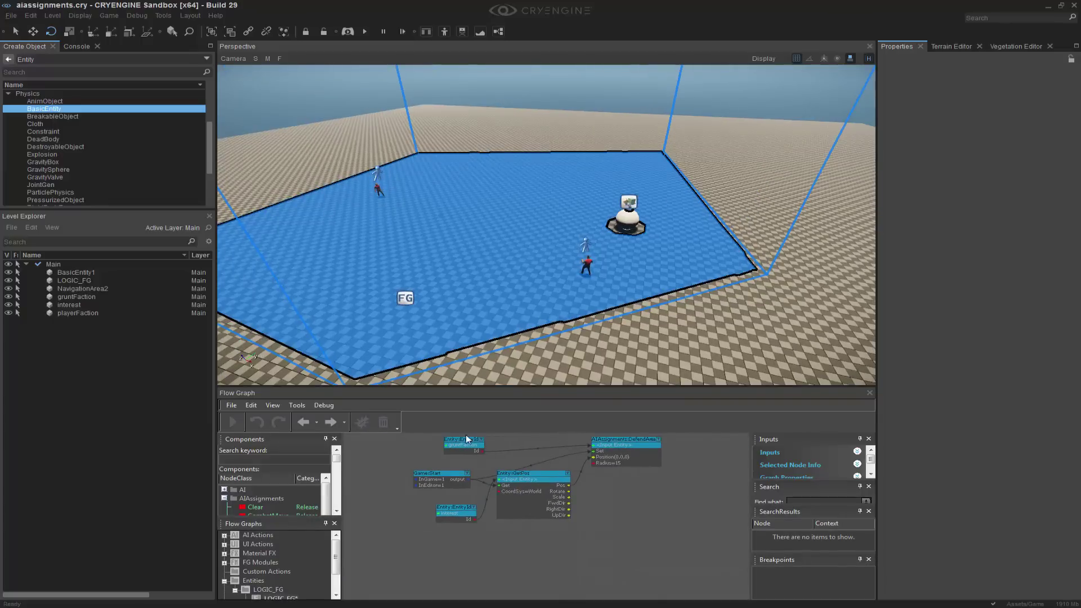
Line up the gruntFaction and interest EntityId nodes with Game:Start, and lower the GetPos and DefendArea nodes
left_click_drag(466, 439, 437, 445)
left_click_drag(461, 513, 439, 517)
left_click_drag(531, 477, 535, 497)
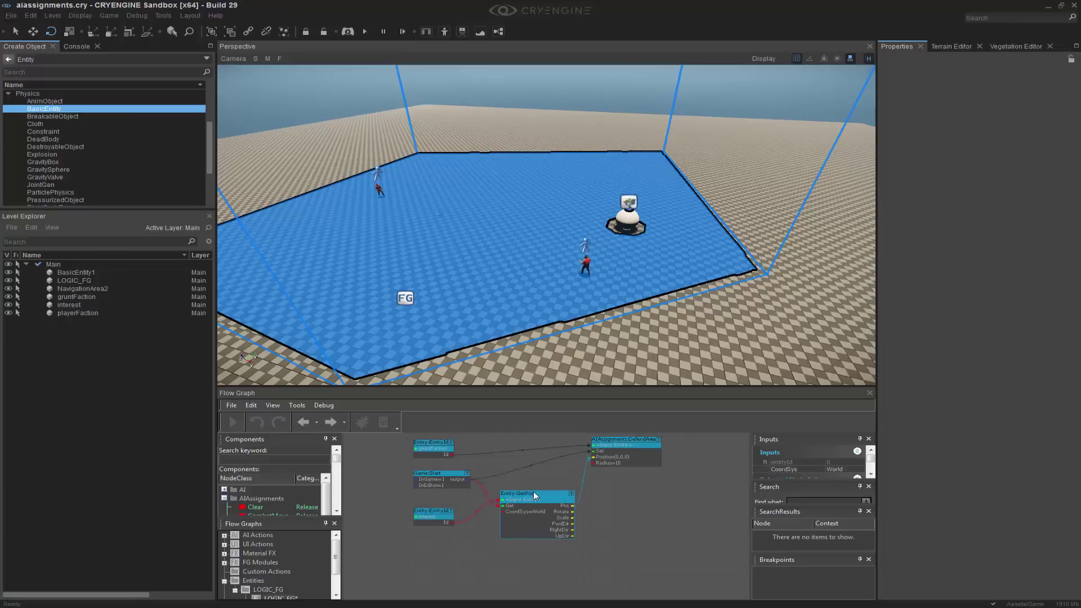
left_click_drag(611, 441, 612, 451)
Add a comment box titled "DEFENDAREA" in the empty space below the DefendArea node
right_click(627, 531)
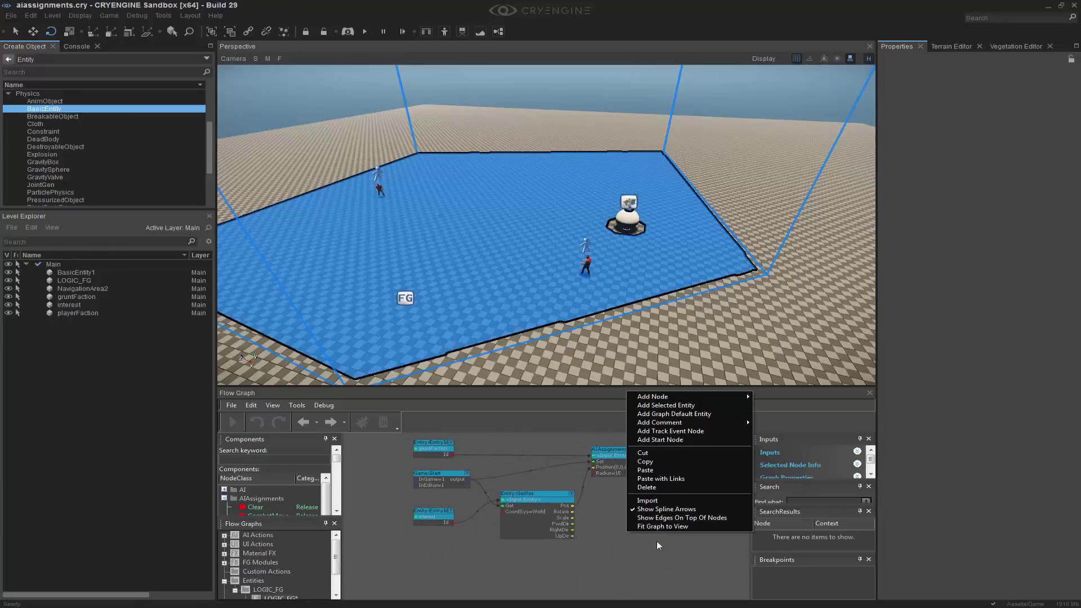
mouse_move(671, 424)
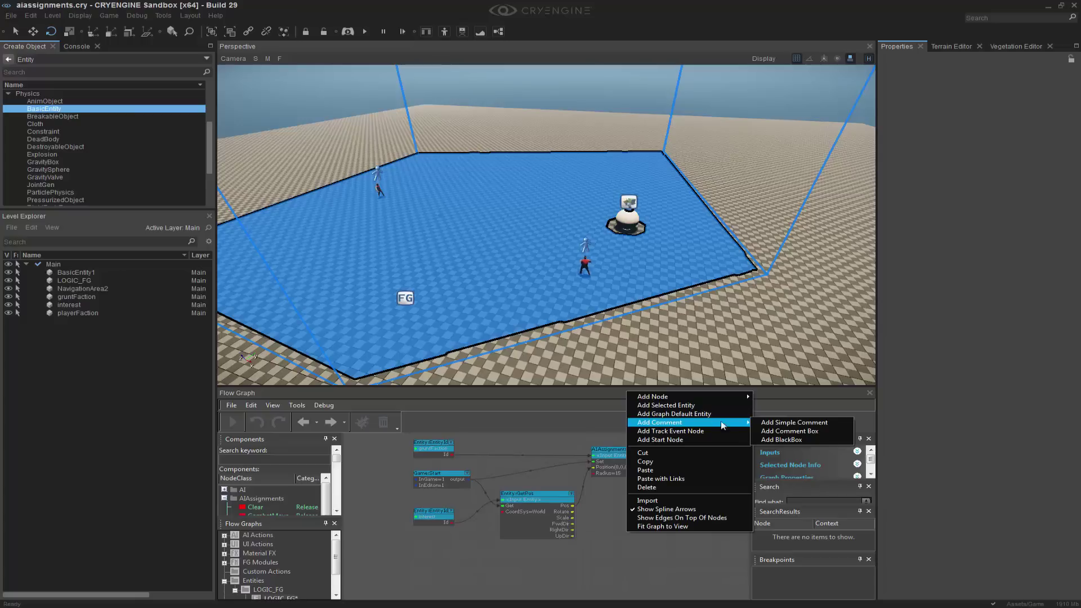
left_click(793, 431)
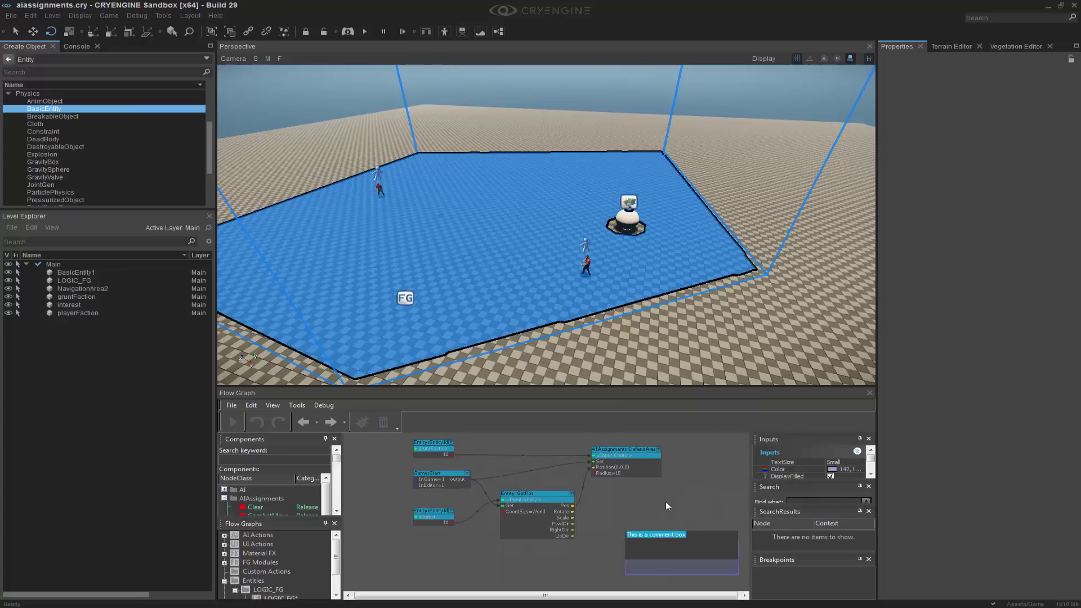
type("DEFEND")
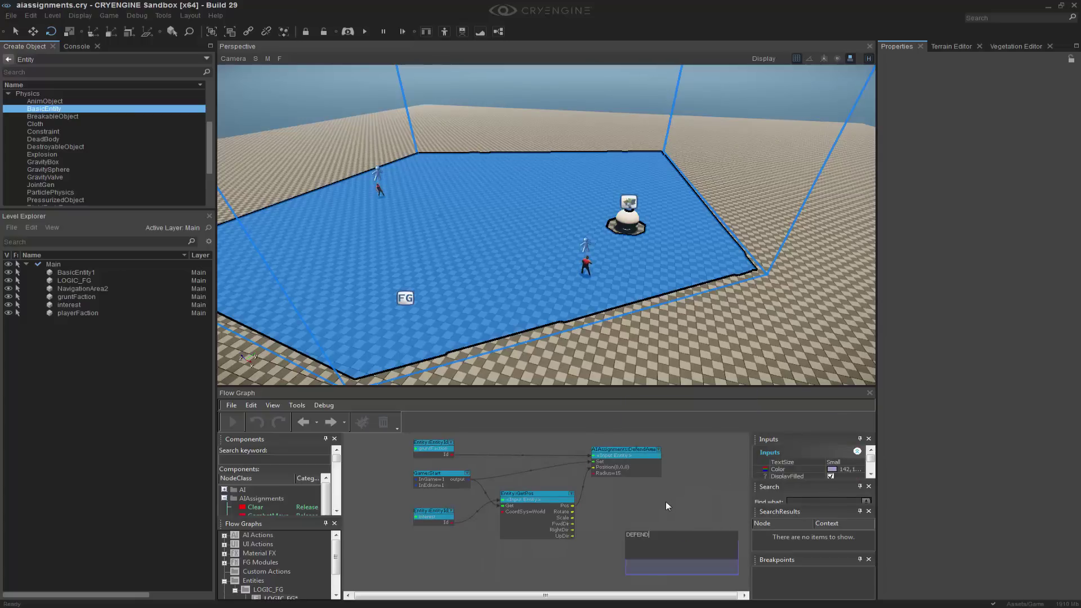
type("AREA")
key("Return")
Move and resize the DEFENDAREA comment box so that it encloses the whole node network
scroll(693, 493, "down", 2)
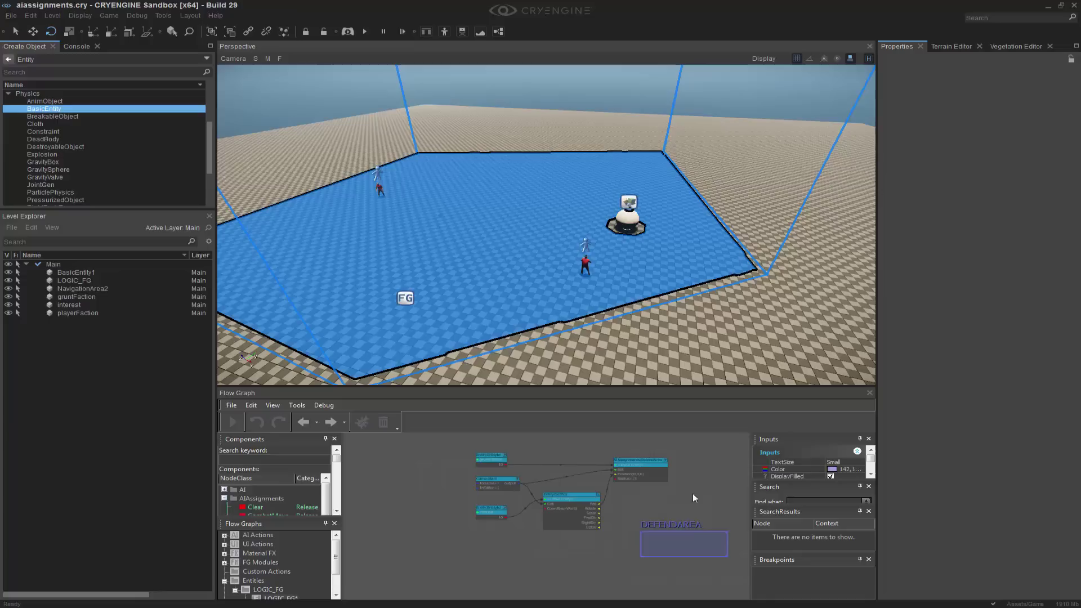
left_click_drag(677, 519, 687, 454)
left_click(554, 452)
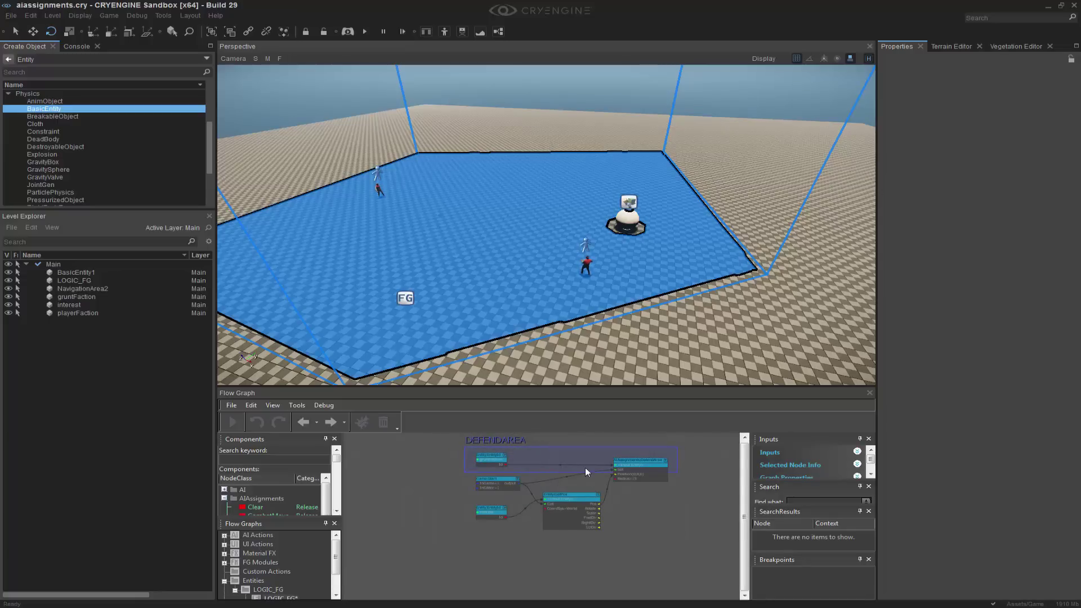
left_click_drag(583, 473, 596, 538)
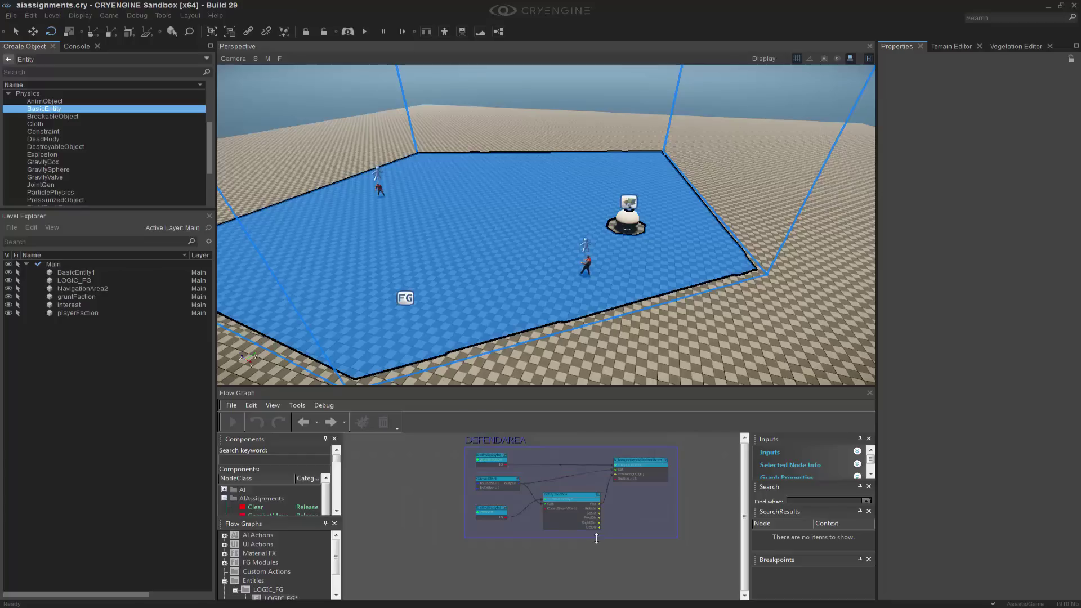
Change the color of the DEFENDAREA comment box to white
left_click(513, 442)
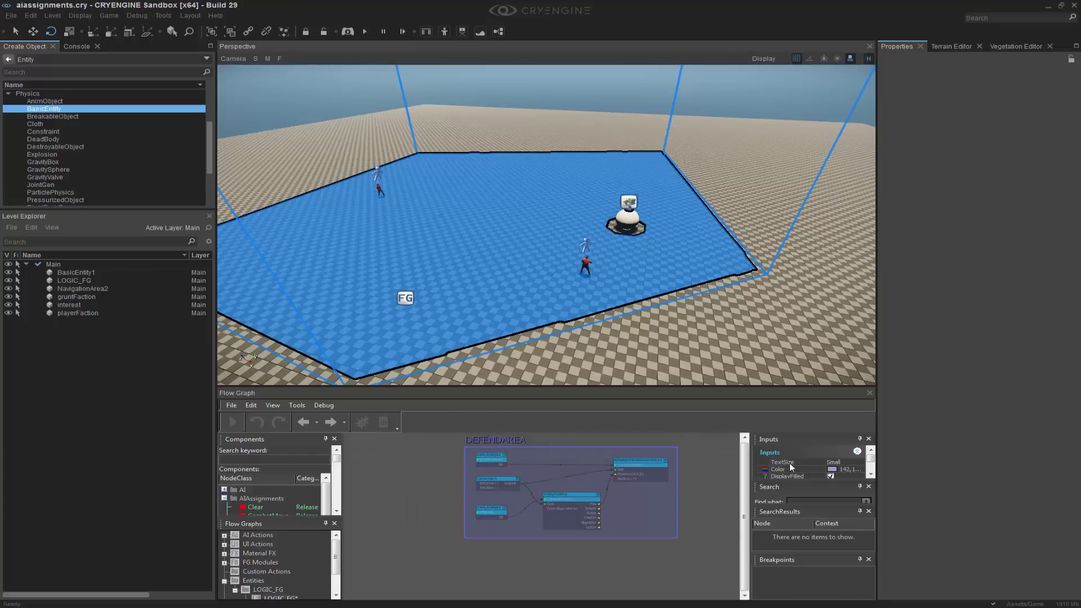
left_click(831, 469)
left_click(832, 470)
Frame the grunt and interest sphere in the viewport and enable flow graph debugging
left_click_drag(559, 311, 558, 259)
left_click(604, 252)
right_click_drag(584, 246, 582, 242)
key("w")
key("s")
left_click(706, 479)
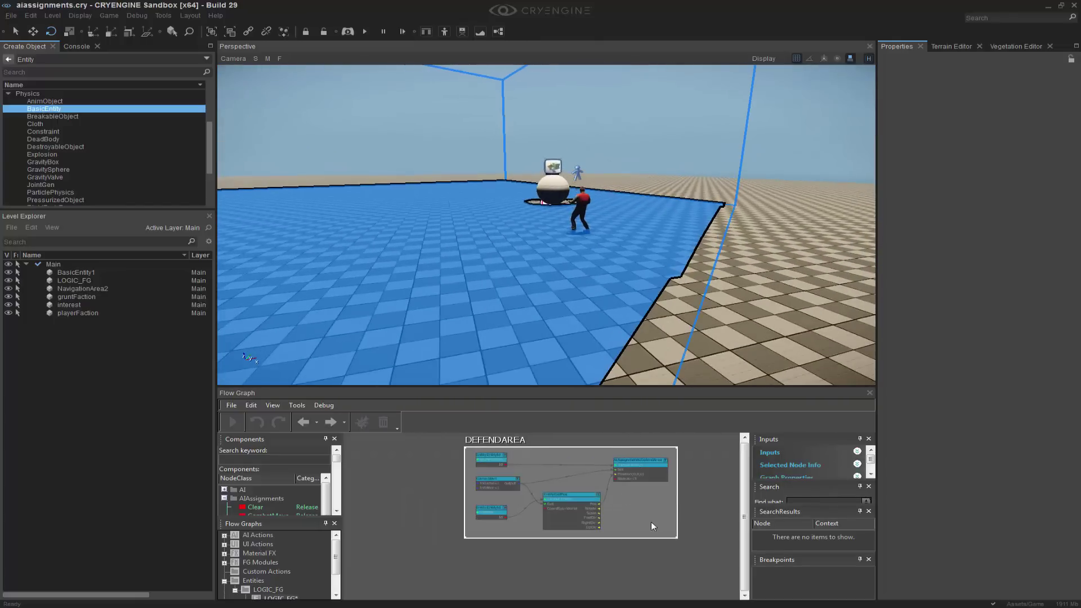
scroll(606, 247, "up", 2)
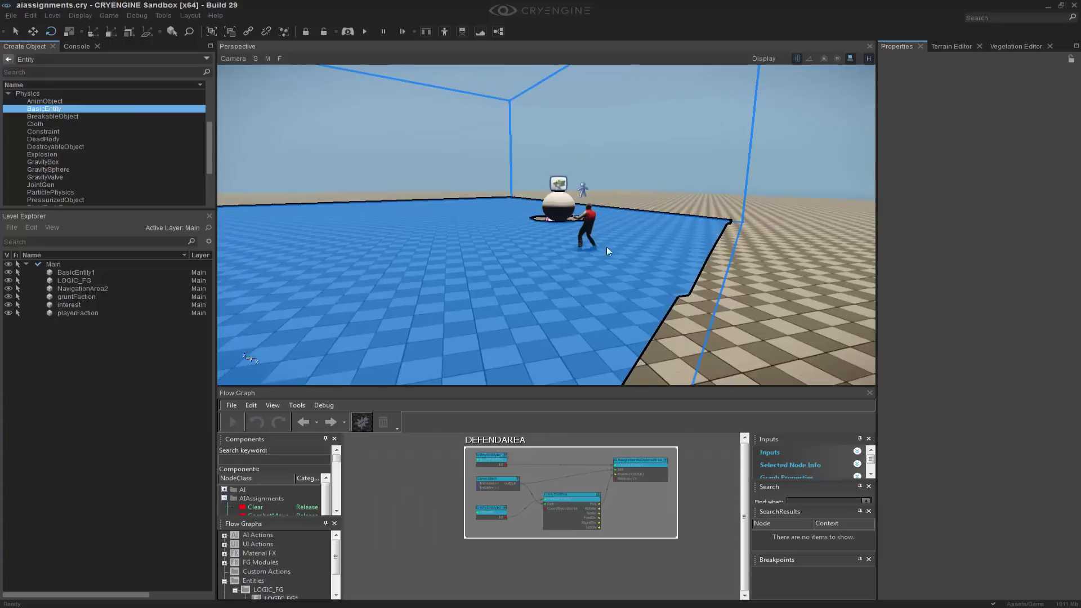
Run the AI/Physics simulation to check how the grunt and opposing AI behave with the DefendArea assignment, and stop it
left_click(365, 31)
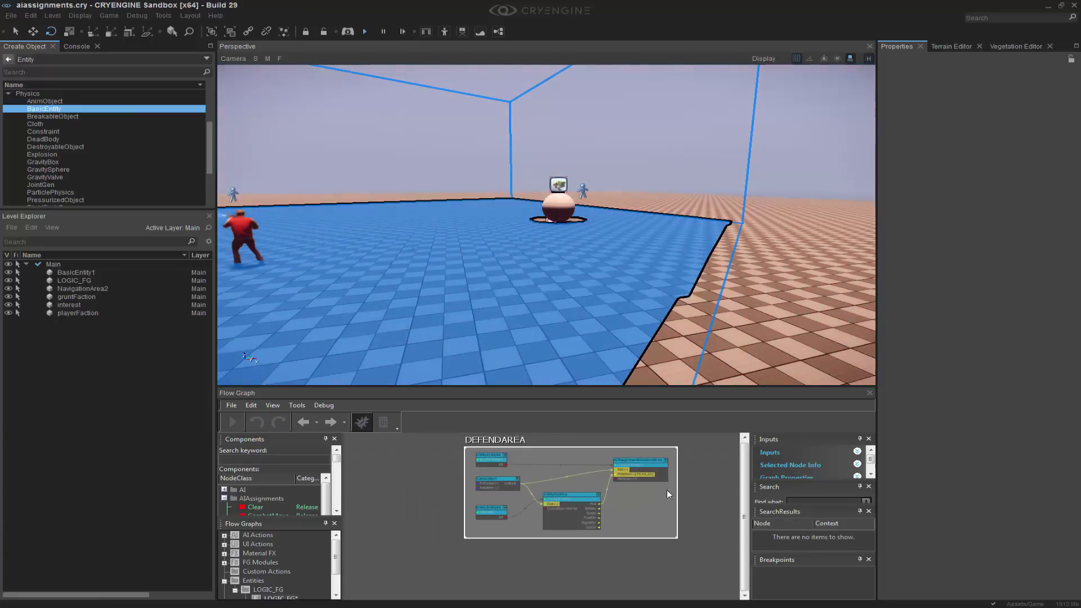
right_click_drag(333, 279, 294, 266)
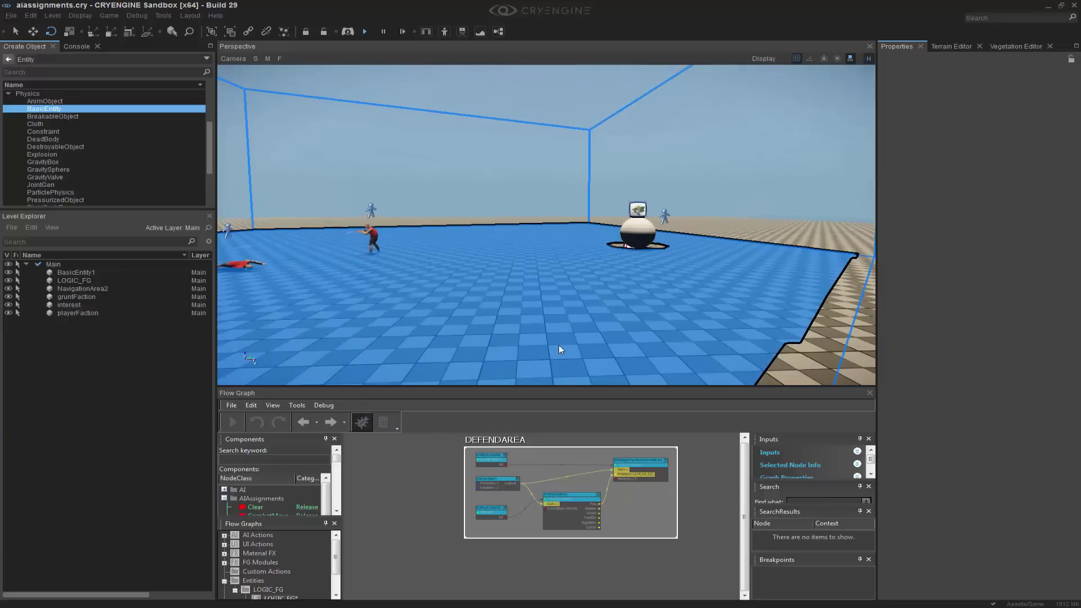
middle_click_drag(559, 348, 546, 360)
left_click(365, 32)
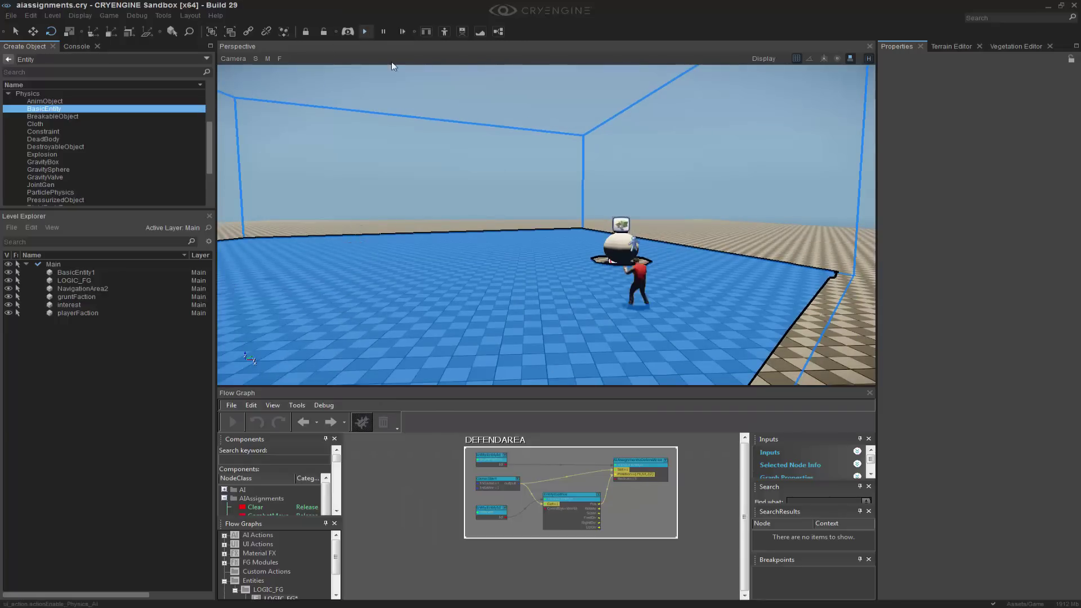
Test the level in game mode to check the grunt's behavior tree against the player, and return to editing
middle_click_drag(451, 191, 403, 157)
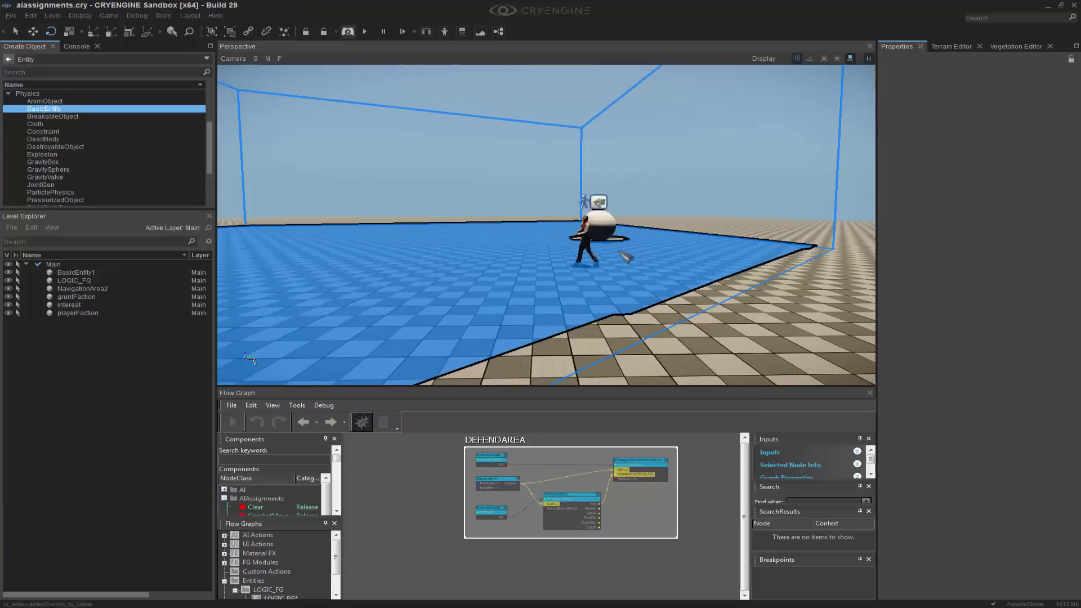
left_click(347, 31)
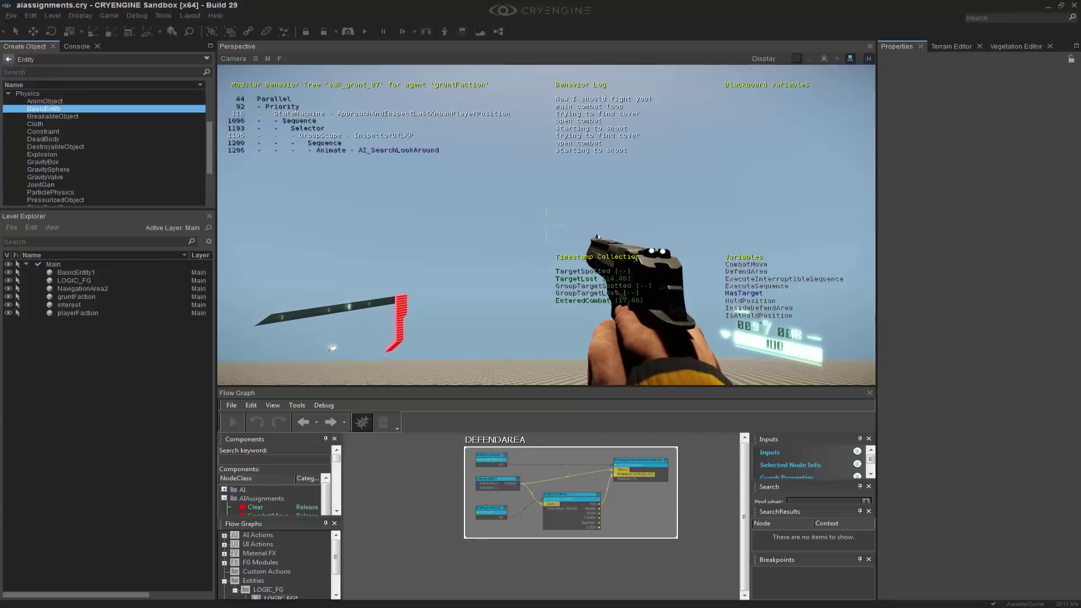
key("Escape")
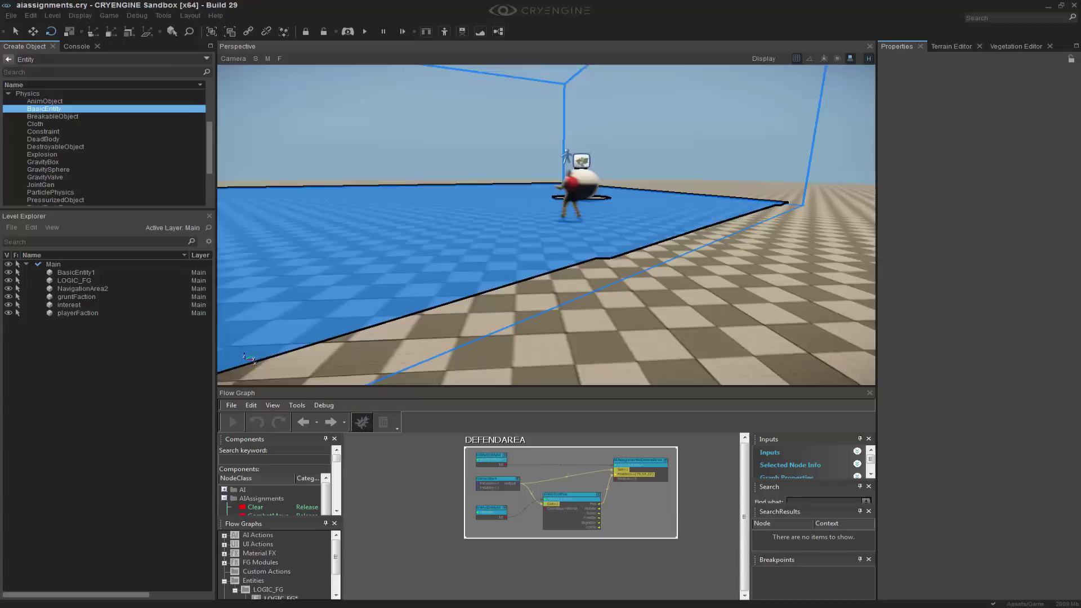
Move the gruntFaction character right beside the interest sphere
key("s")
right_click_drag(585, 189, 598, 195)
left_click(565, 219)
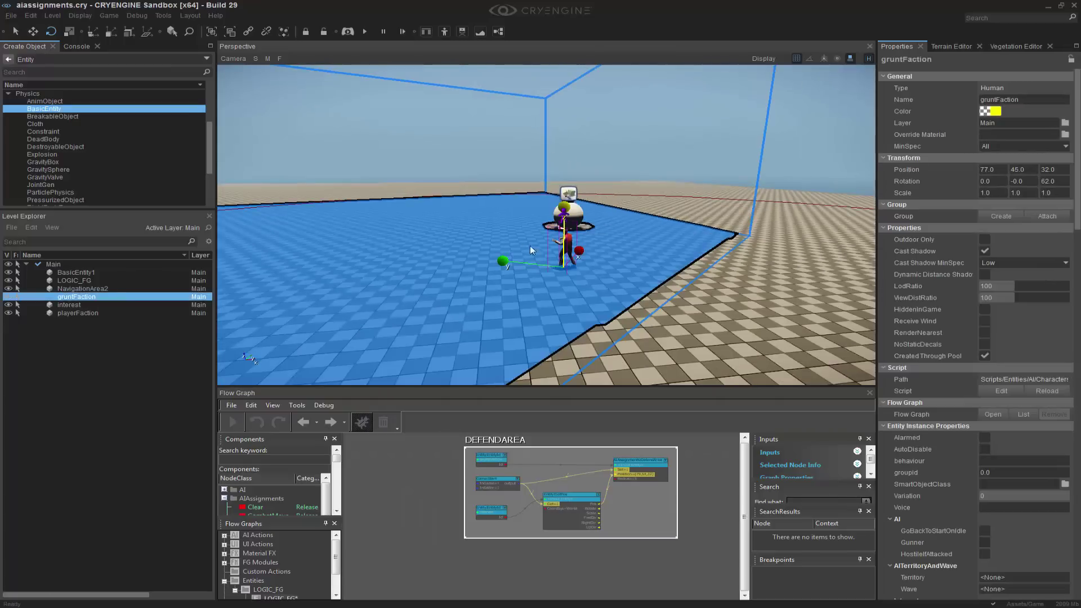
left_click(754, 222)
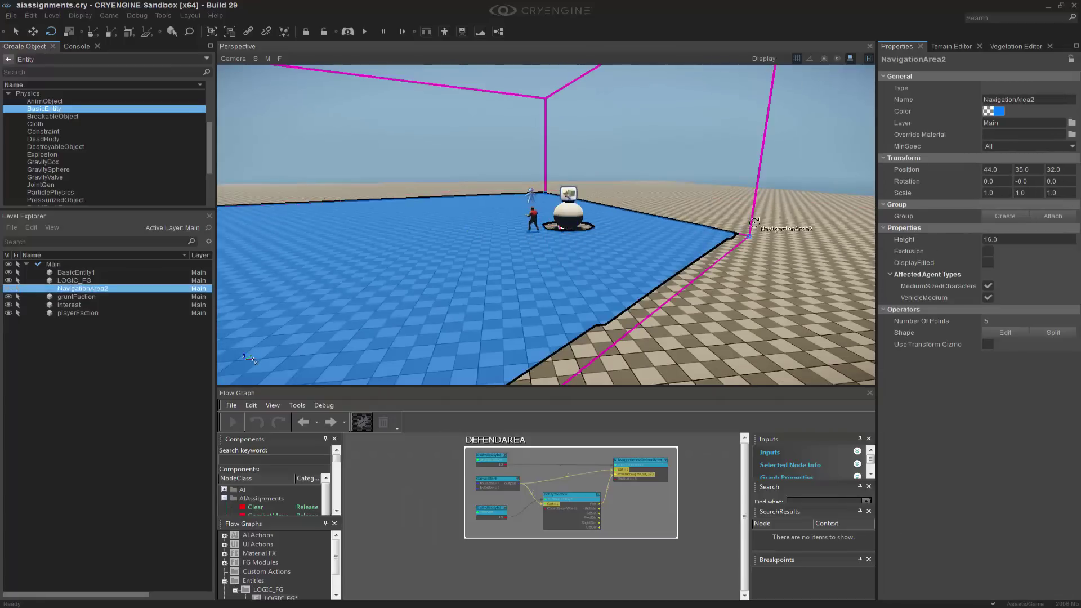
Move the interest tag point out of the sphere to about X 81, Y 54, and deselect it
left_click(562, 228)
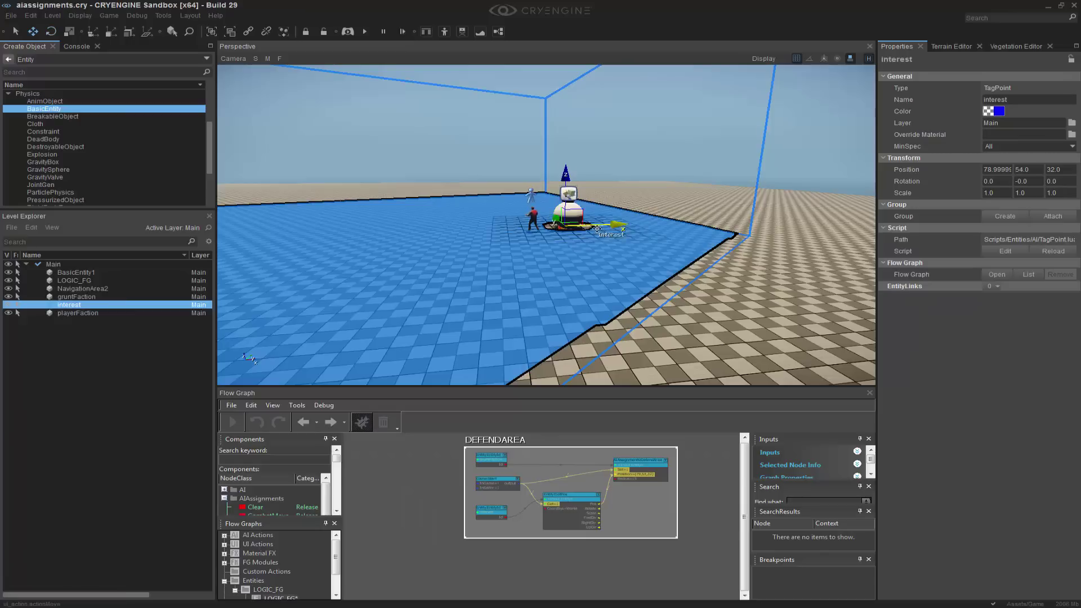
left_click_drag(604, 226, 629, 221)
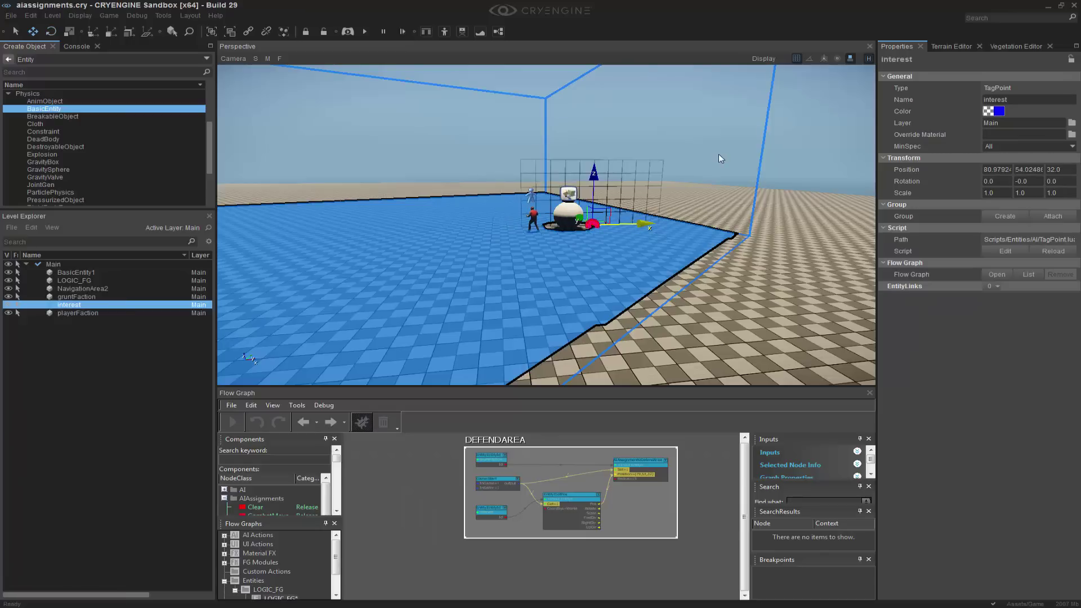
left_click(715, 198)
Run the AI/Physics simulation and examine the grunt's behavior tree while it stands inside the defended area
middle_click_drag(714, 201, 705, 175)
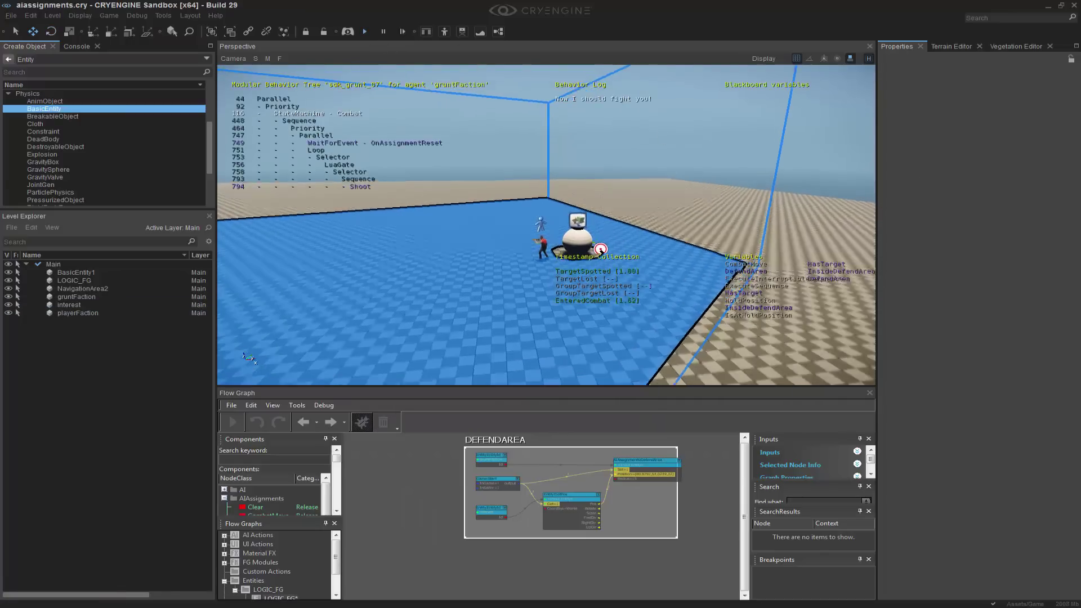
right_click_drag(789, 228, 790, 227)
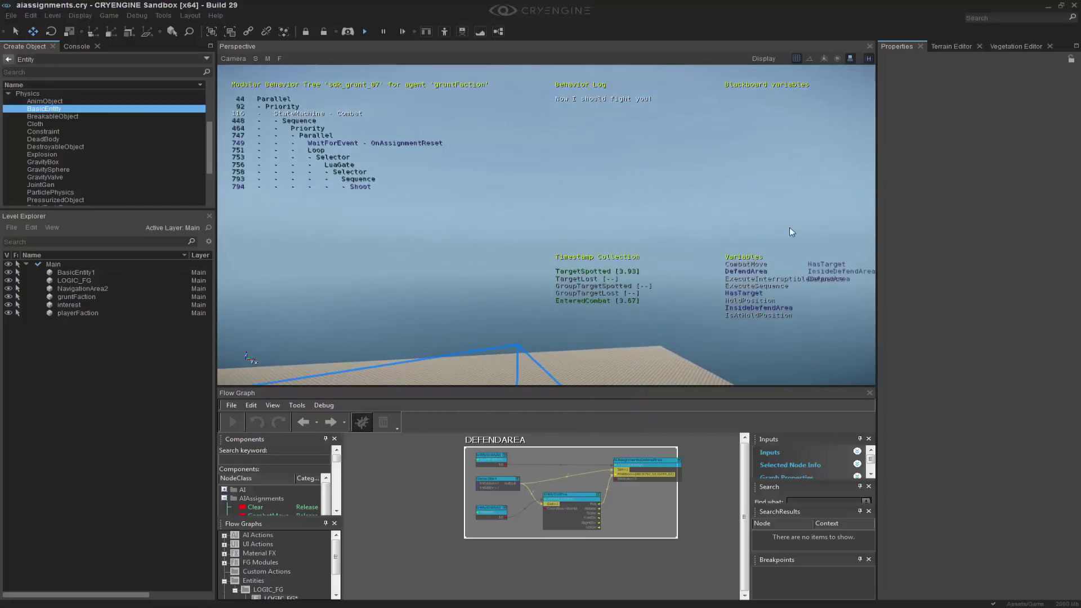
right_click_drag(747, 308, 746, 340)
right_click_drag(547, 248, 543, 232)
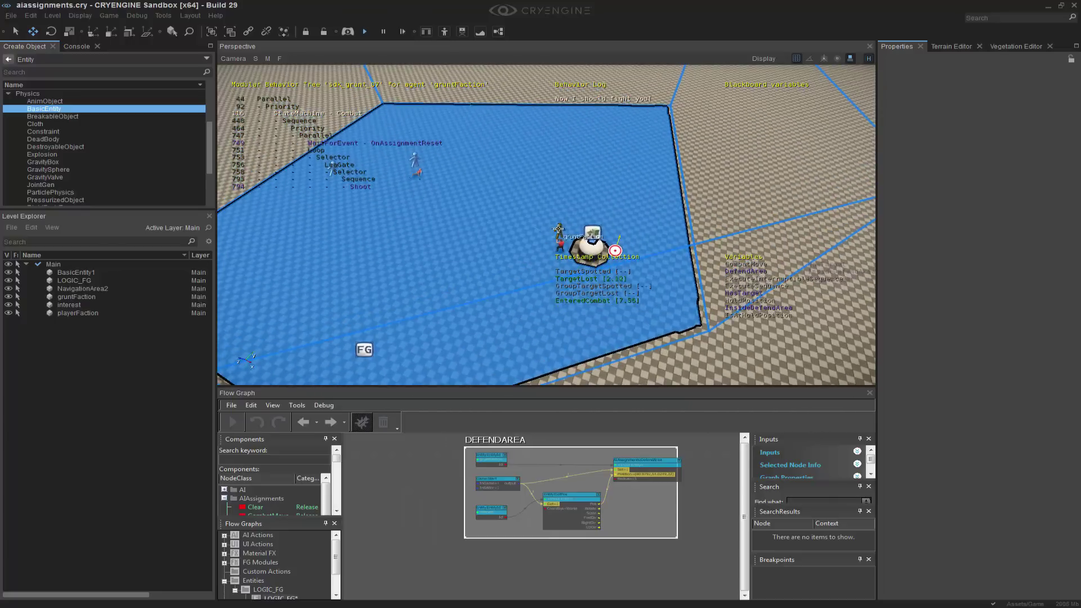
Stop the simulation and move the gruntFaction character away from the sphere to position 62, 42, 32
left_click(568, 248)
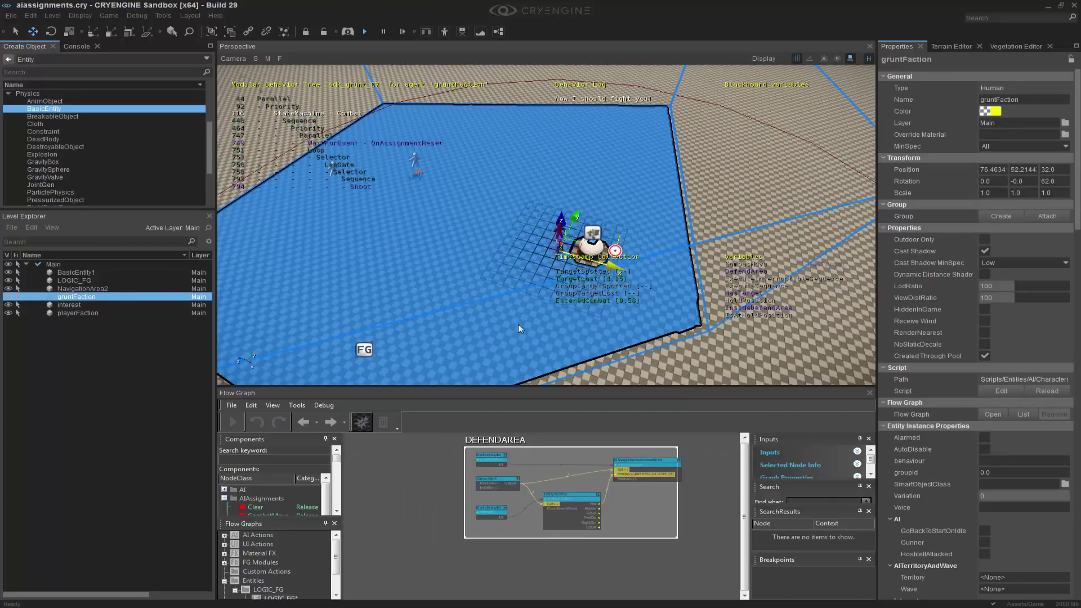
left_click(369, 31)
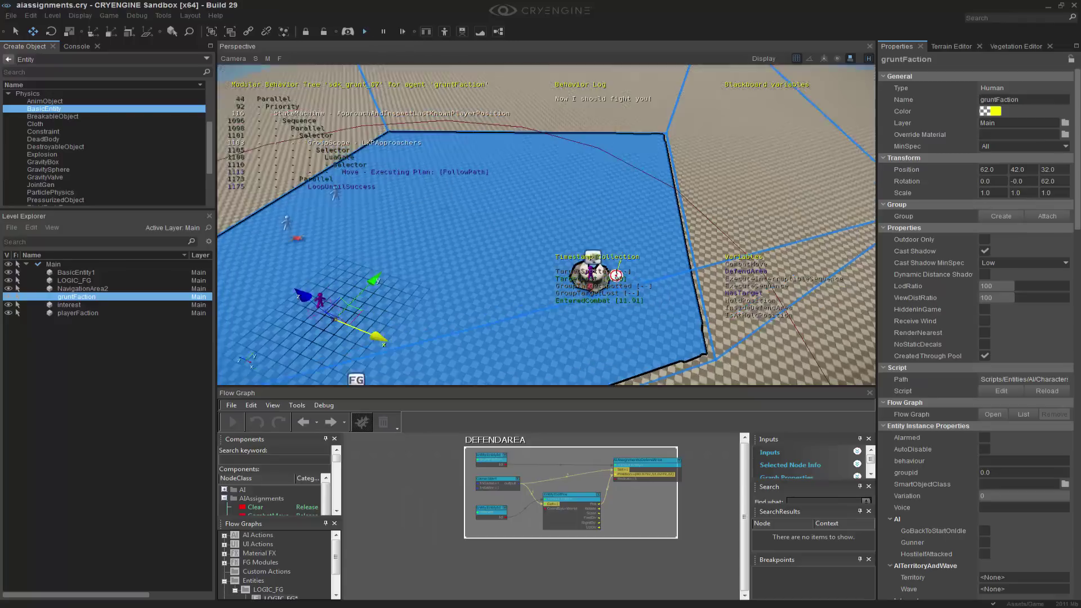
Examine the simulated grunt's movement, behavior tree and DefendArea variables when it starts away from the interest point
right_click_drag(546, 225, 521, 171)
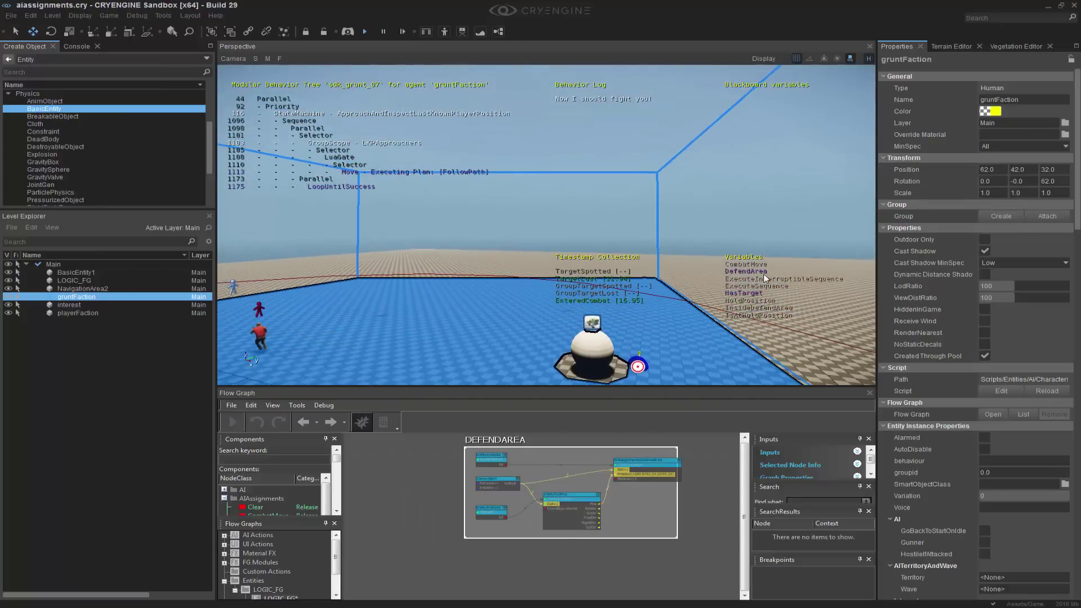
right_click_drag(763, 275, 610, 281)
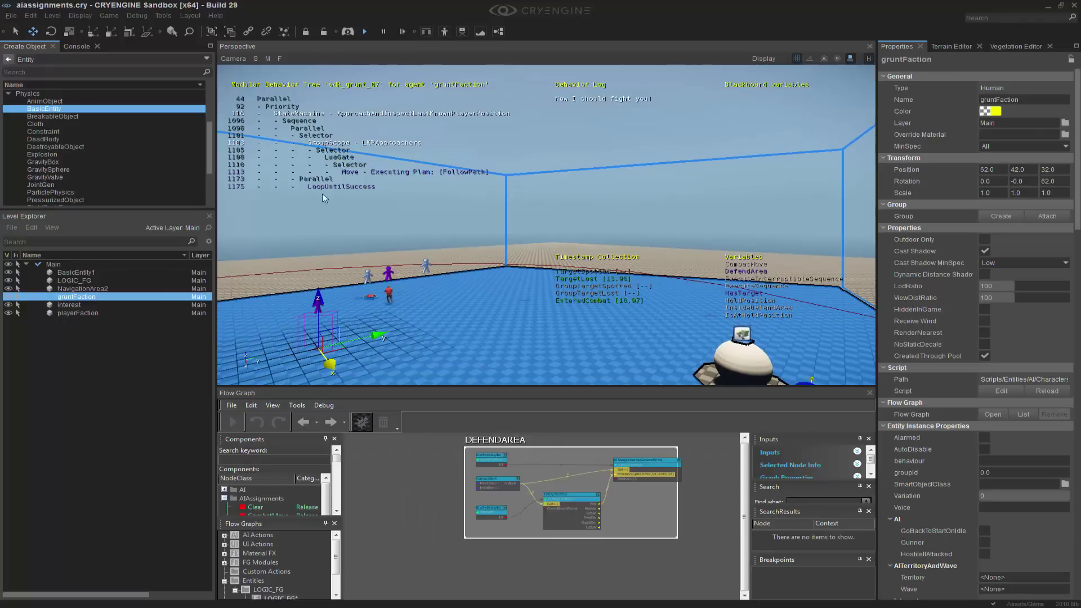
right_click_drag(353, 211, 345, 210)
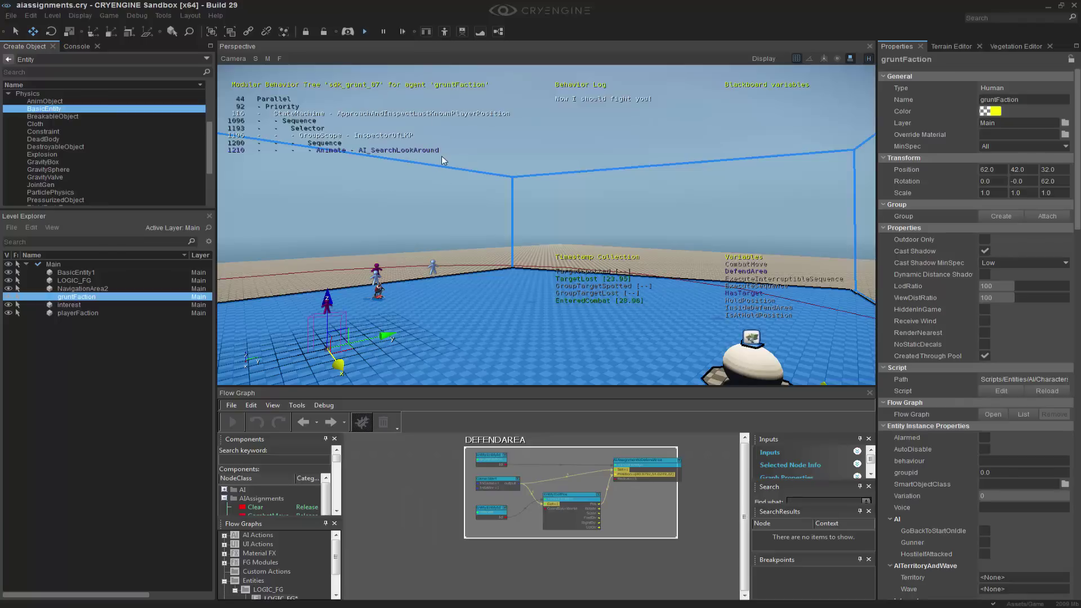
right_click_drag(406, 223, 407, 230)
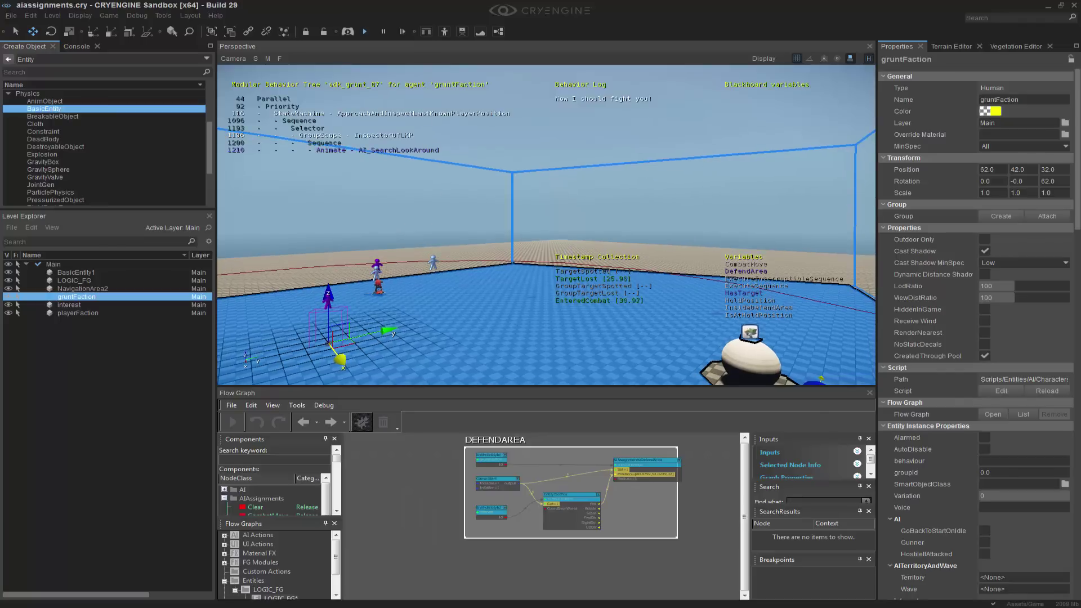
right_click_drag(464, 208, 478, 247)
key("s")
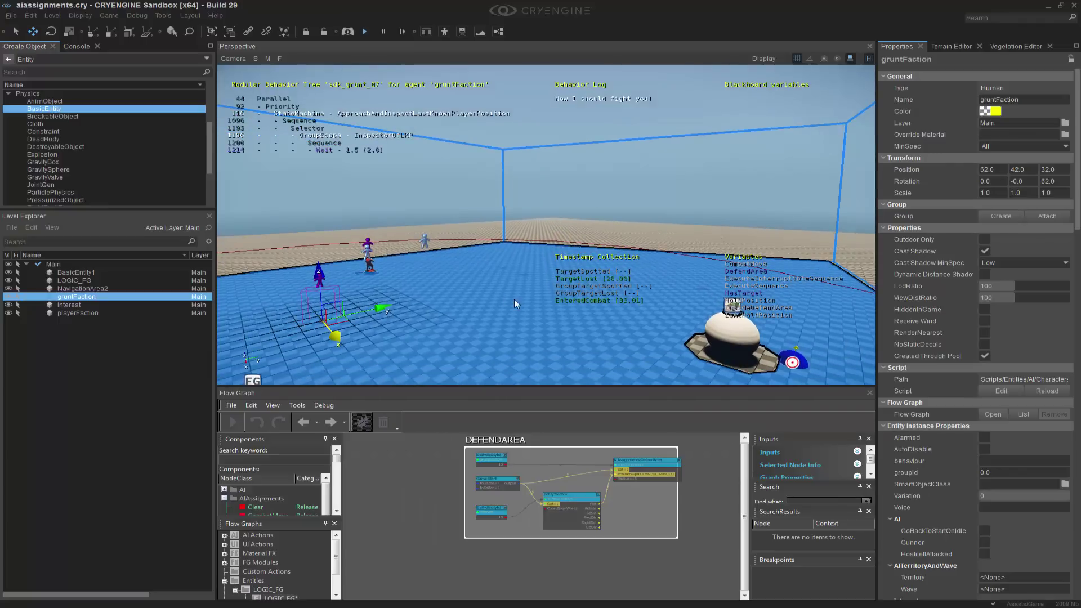